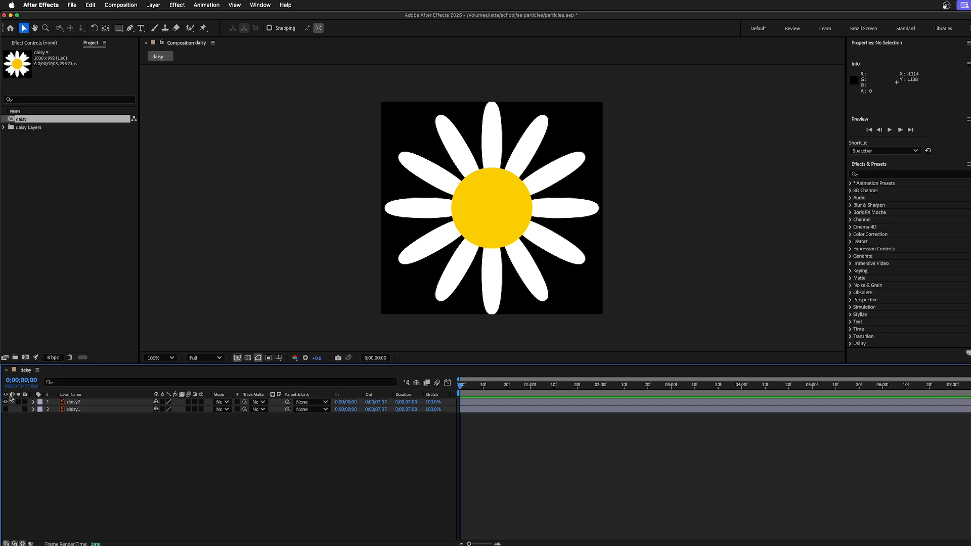
Make the daisy1 layer visible in the daisy composition.
left_click(5, 409)
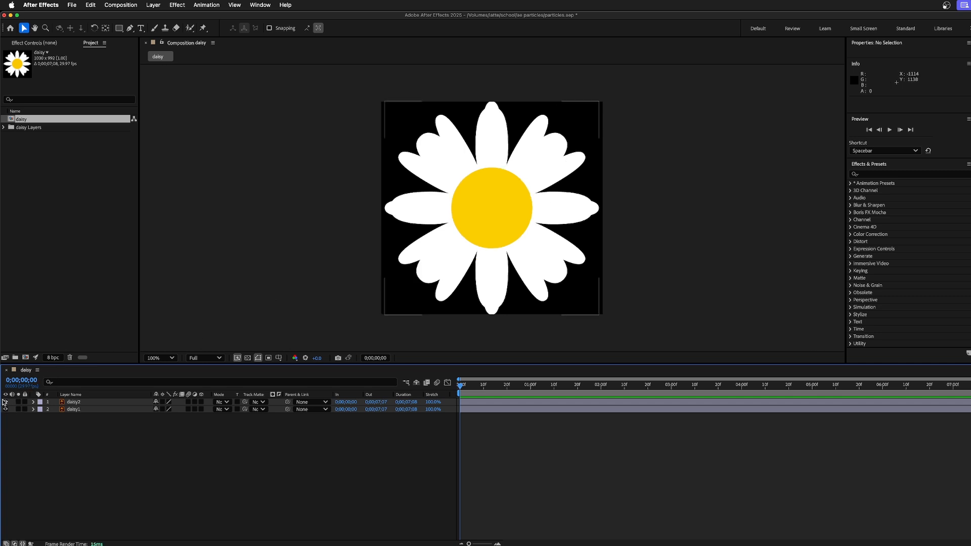
Create a new 1280 x 720 px composition named final at 29.97 fps.
left_click(40, 170)
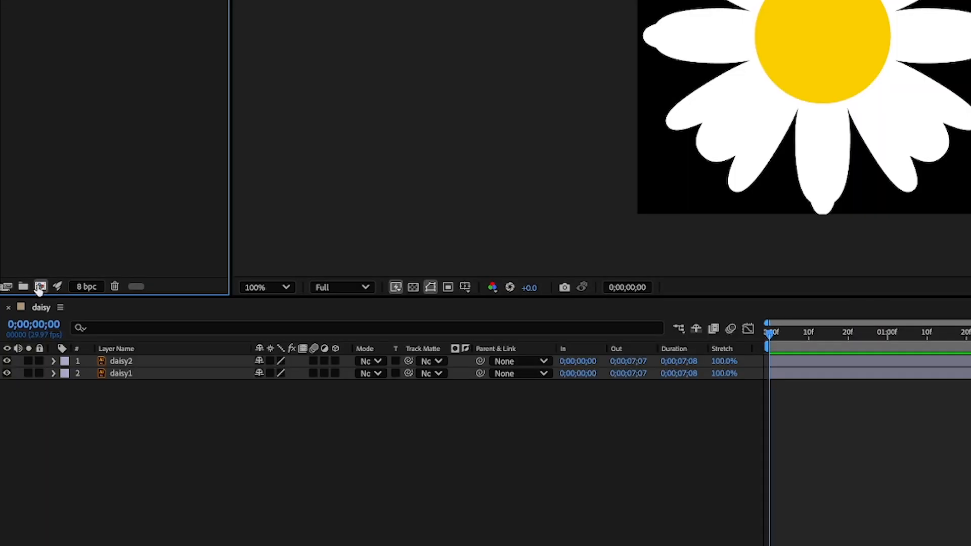
left_click(26, 358)
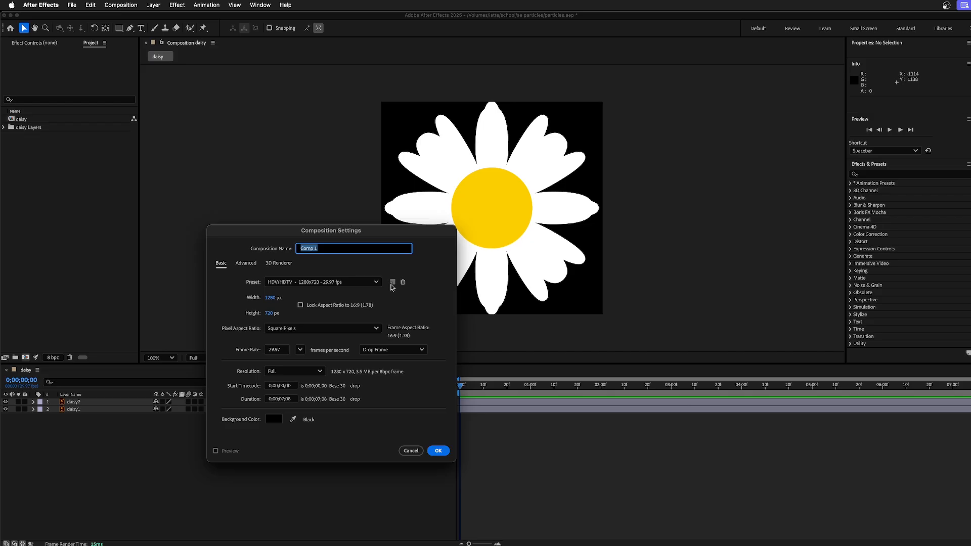
type("final")
left_click(438, 451)
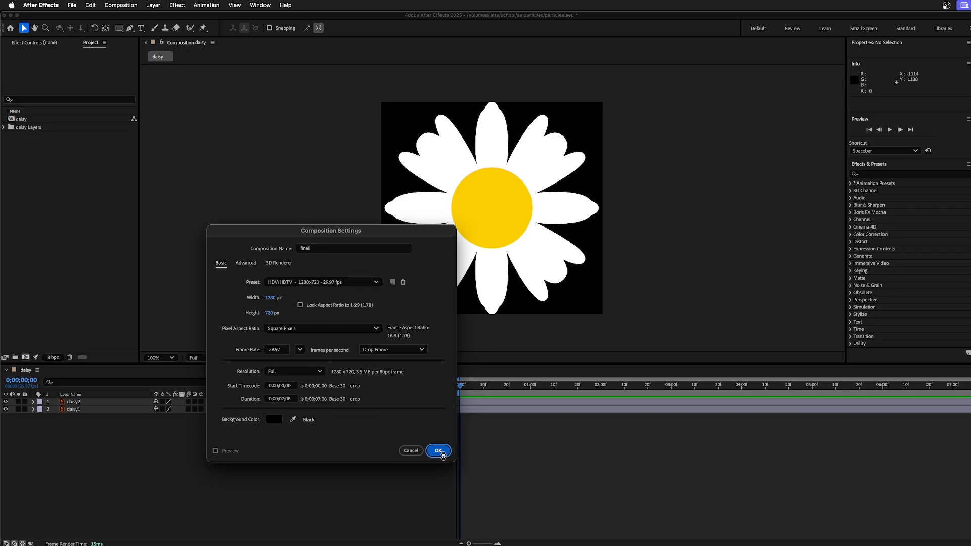
key("period")
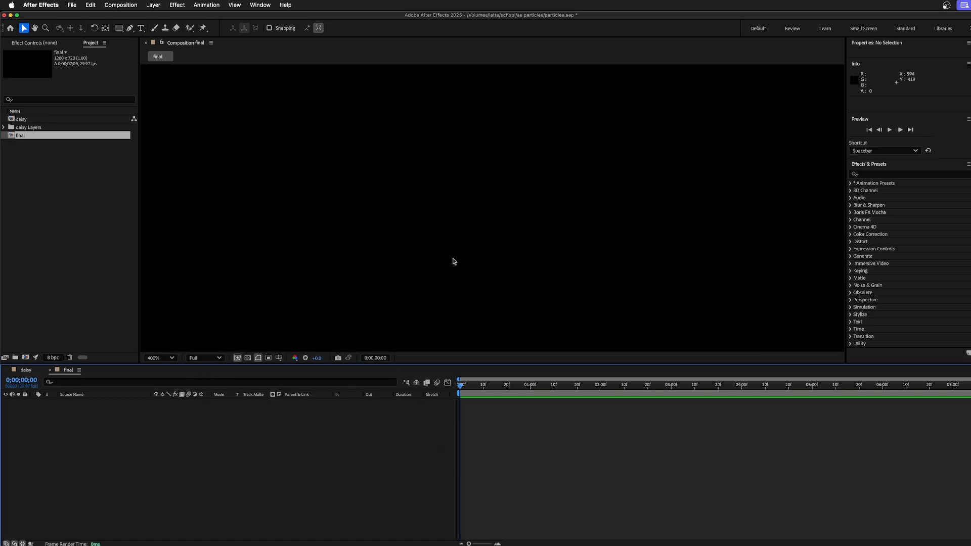
key("comma")
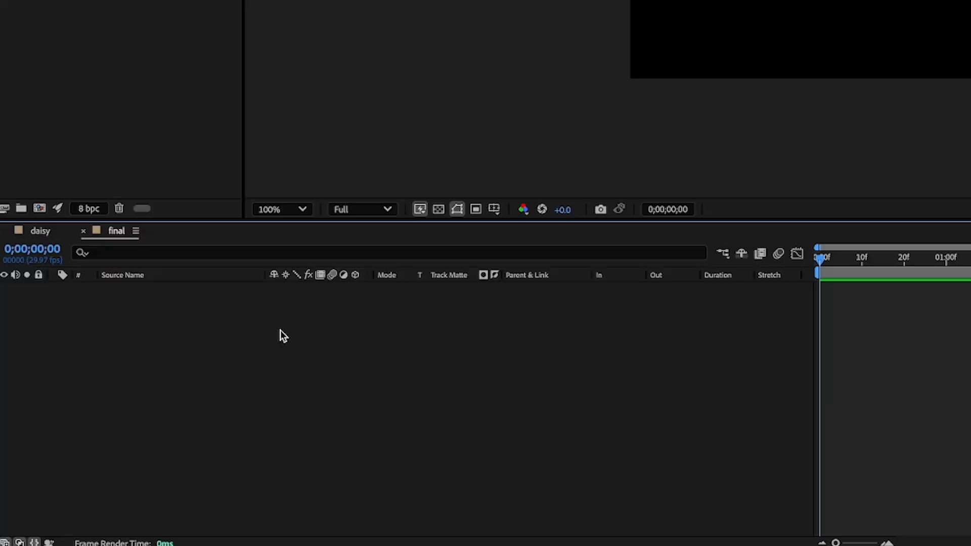
Add a black 1280 x 720 px solid layer to the final composition.
right_click(160, 426)
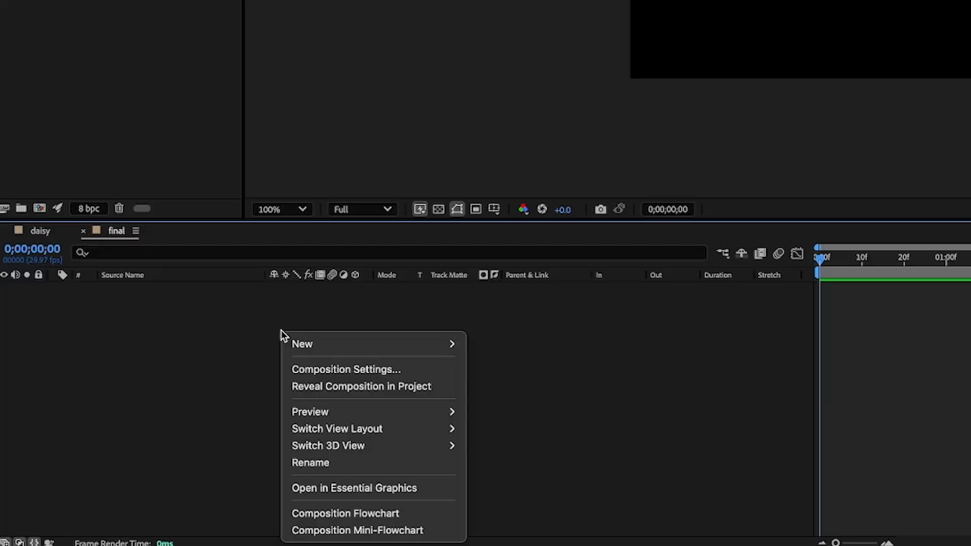
mouse_move(205, 436)
left_click(540, 387)
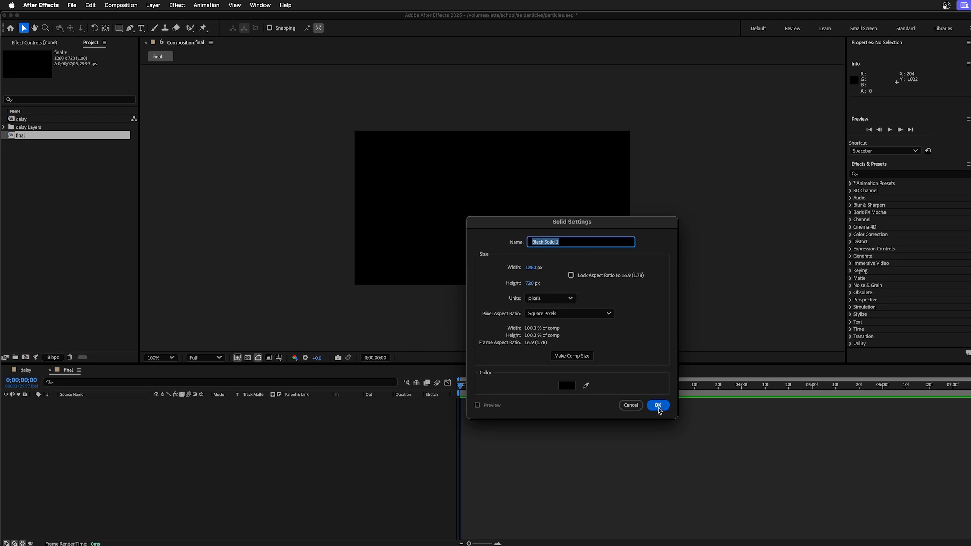
left_click(658, 405)
Move the black solid up and to the right to about 924, 240 and show the transparency grid.
left_click_drag(428, 206, 490, 180)
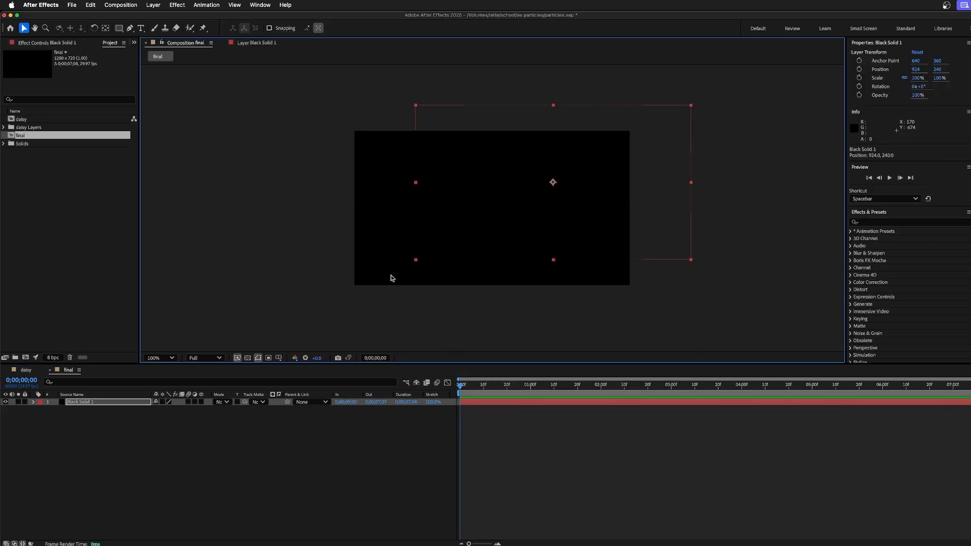
left_click(248, 358)
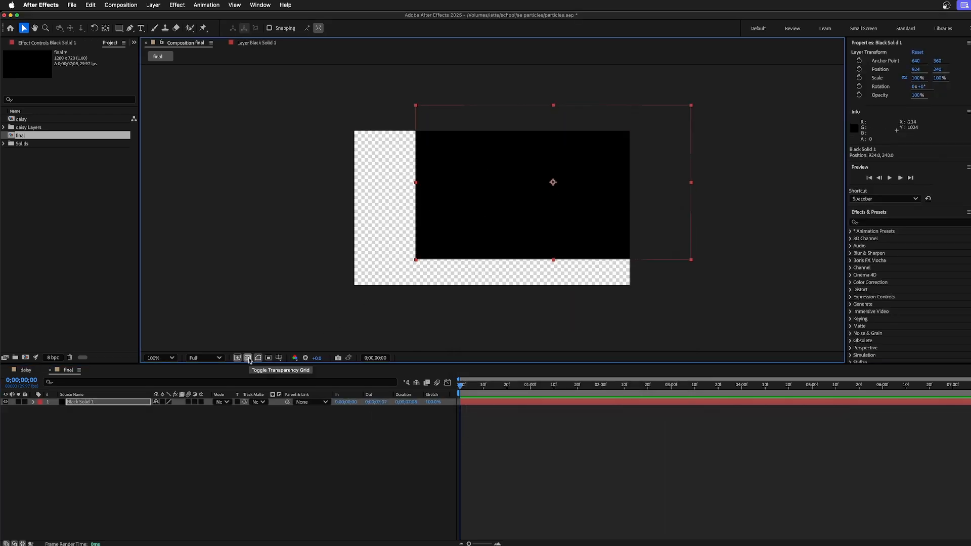
left_click(248, 358)
left_click(248, 358)
Move the black solid back over the composition frame and reset its transform.
left_click_drag(520, 196, 462, 221)
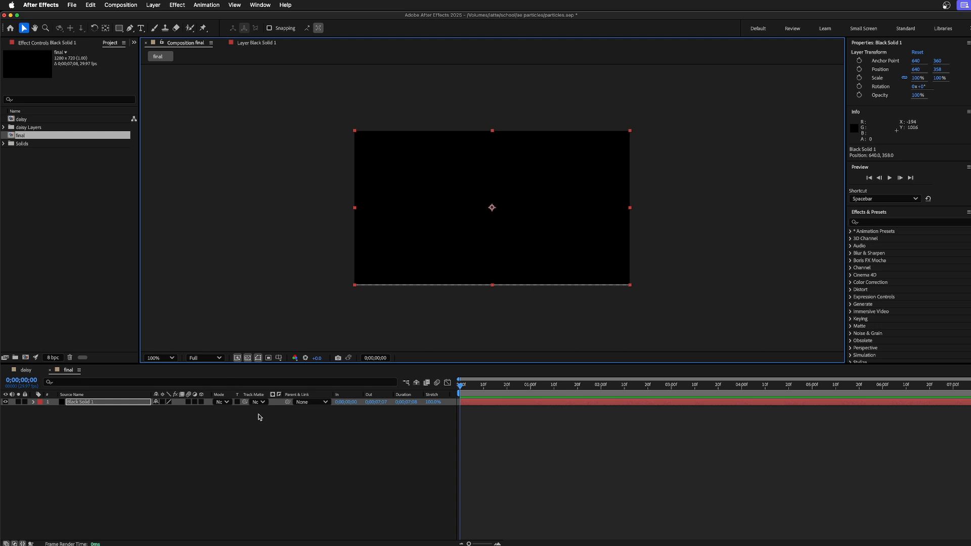
left_click(33, 402)
left_click(247, 324)
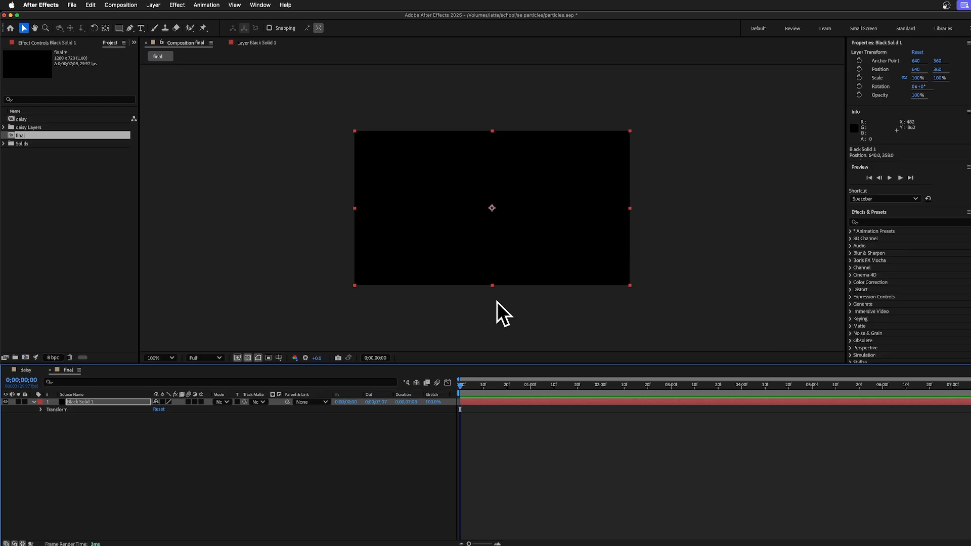
Search the effects for "cc pa" and apply CC Particle World to the black solid.
left_click(876, 223)
type("cc")
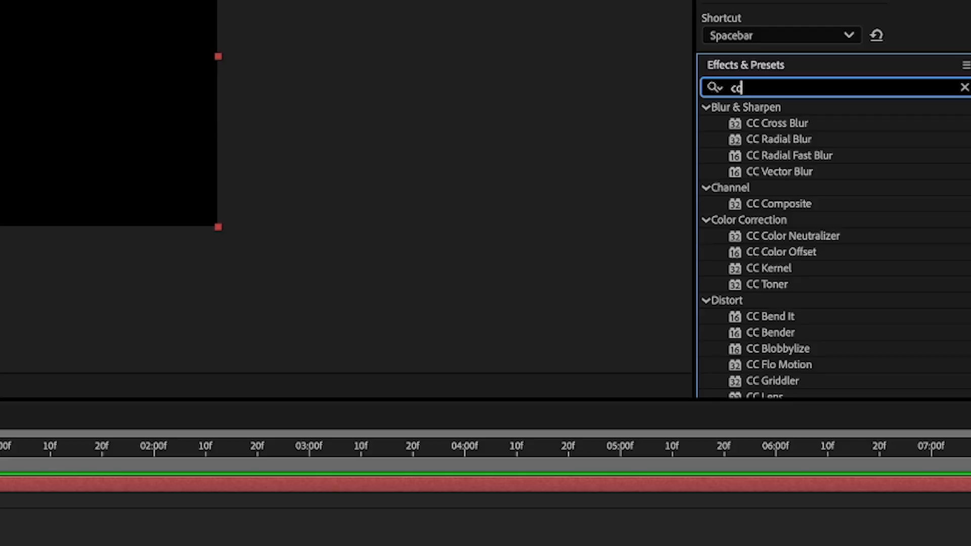
type(" pa")
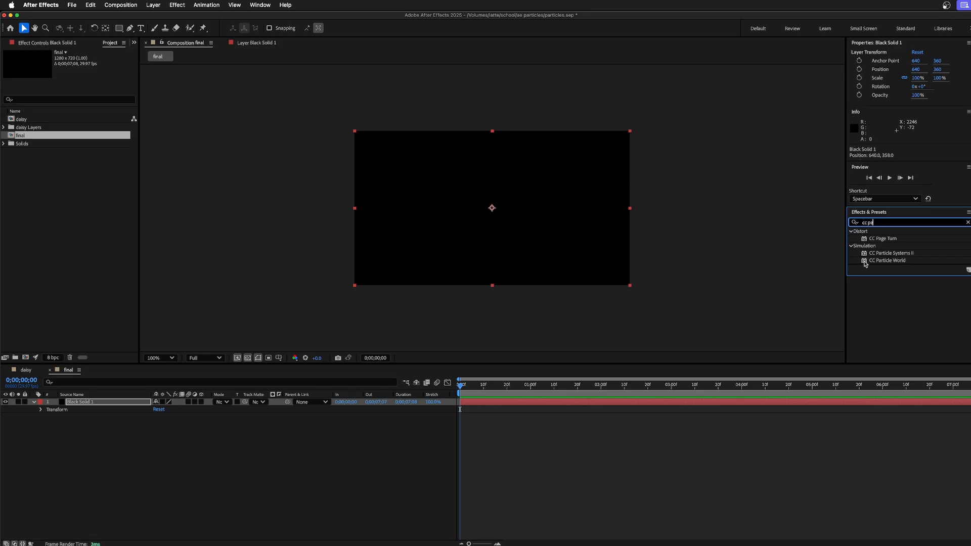
left_click_drag(865, 263, 505, 406)
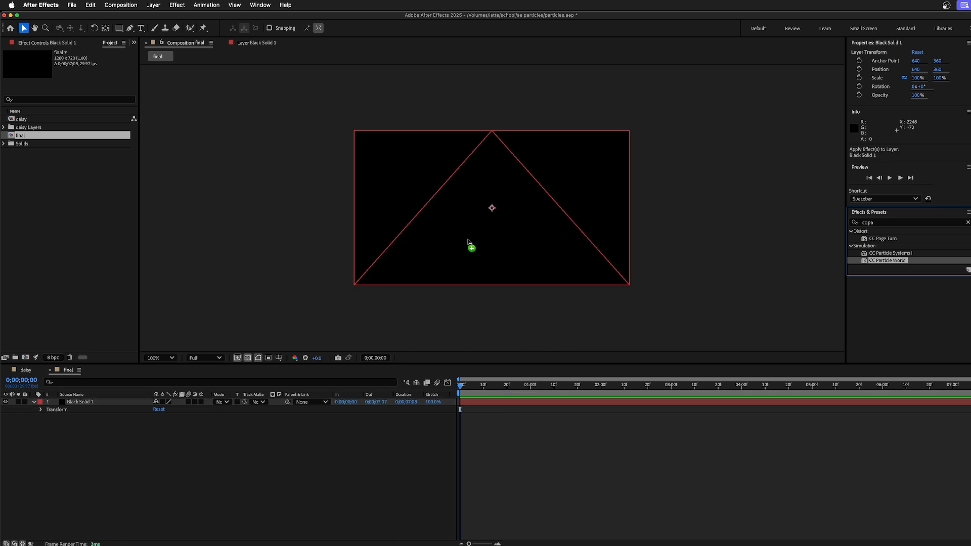
Hide the transparency grid and play a preview of the default particle animation.
left_click(247, 359)
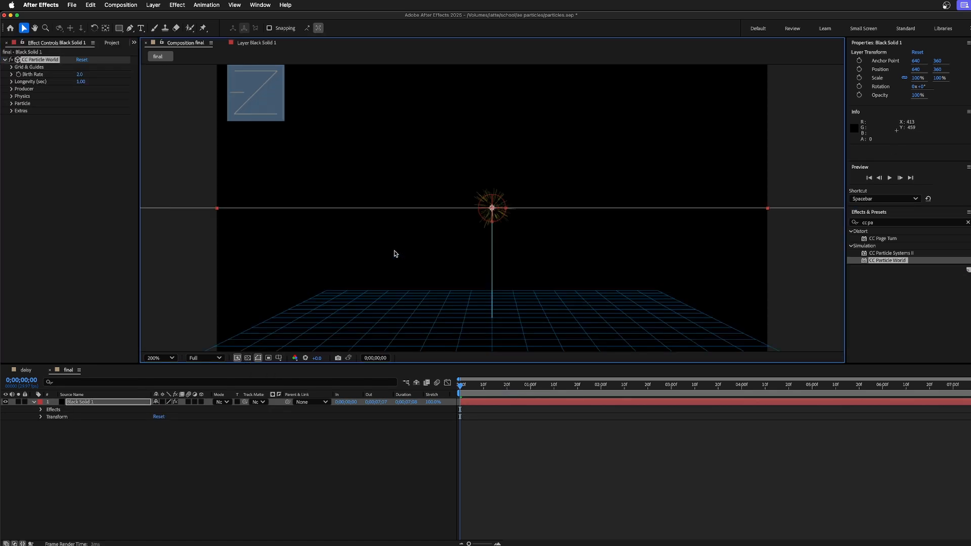
key("space")
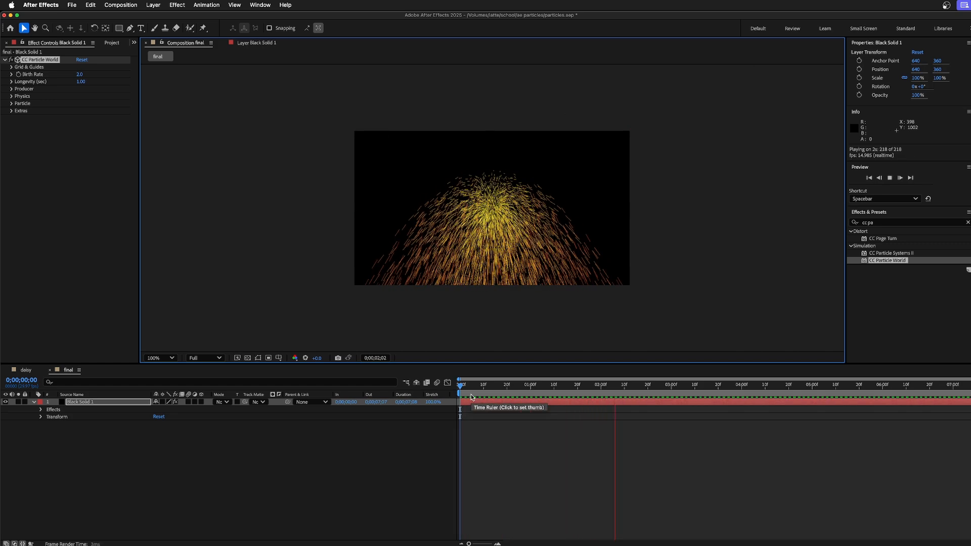
key("space")
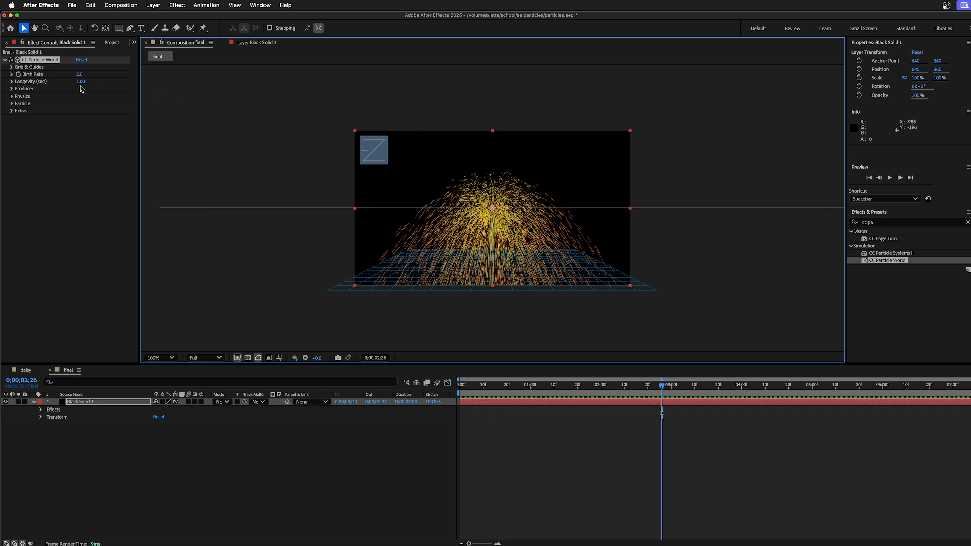
Turn off the Position, Radius, Motion Path and Grid guides of CC Particle World.
left_click(12, 67)
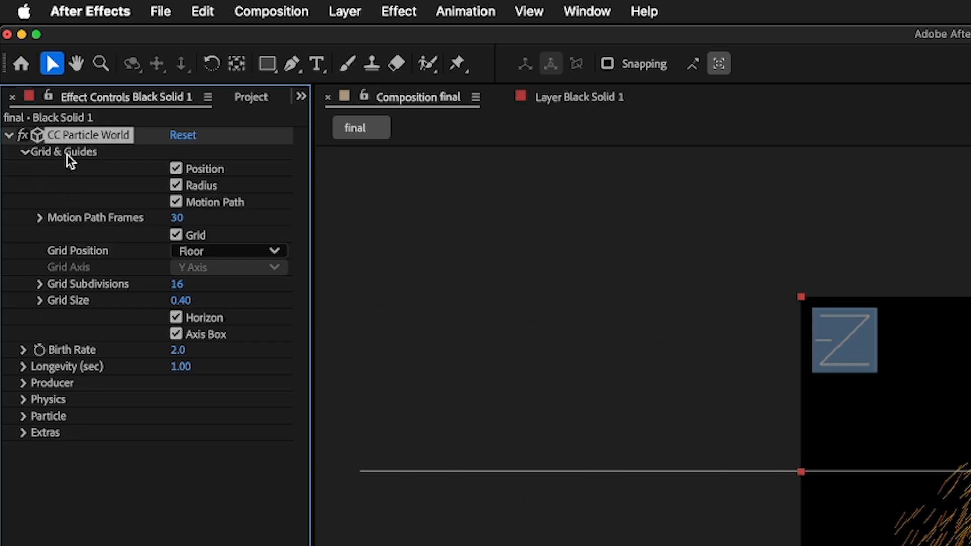
left_click(176, 169)
left_click(176, 185)
left_click(176, 202)
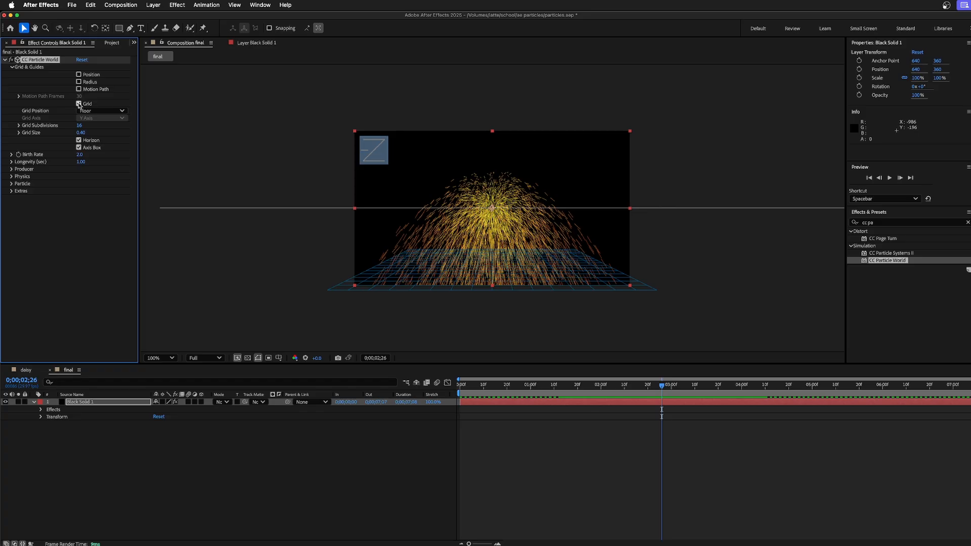
left_click(176, 235)
key("period")
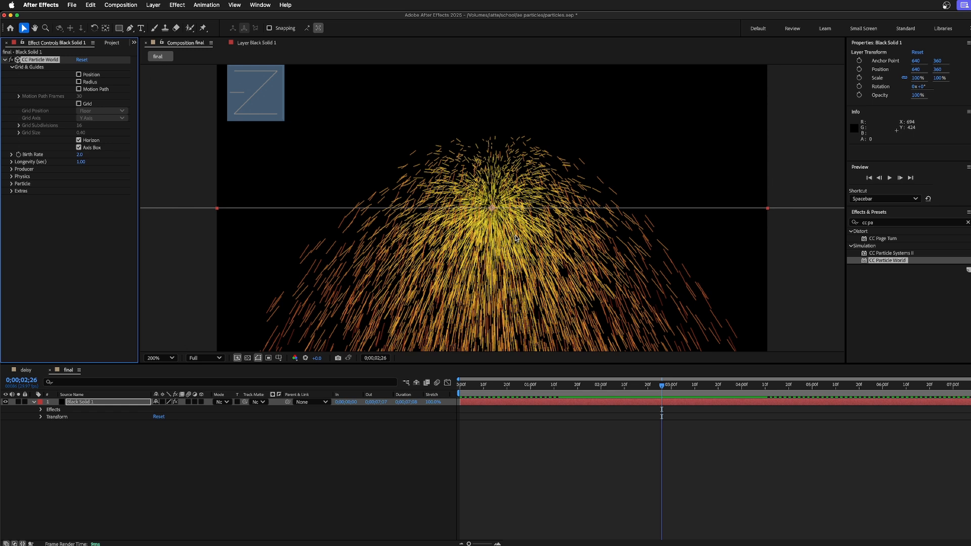
Turn the Position, Radius, Motion Path and Grid guides back on.
left_click(79, 74)
left_click(78, 82)
left_click(79, 89)
left_click(79, 103)
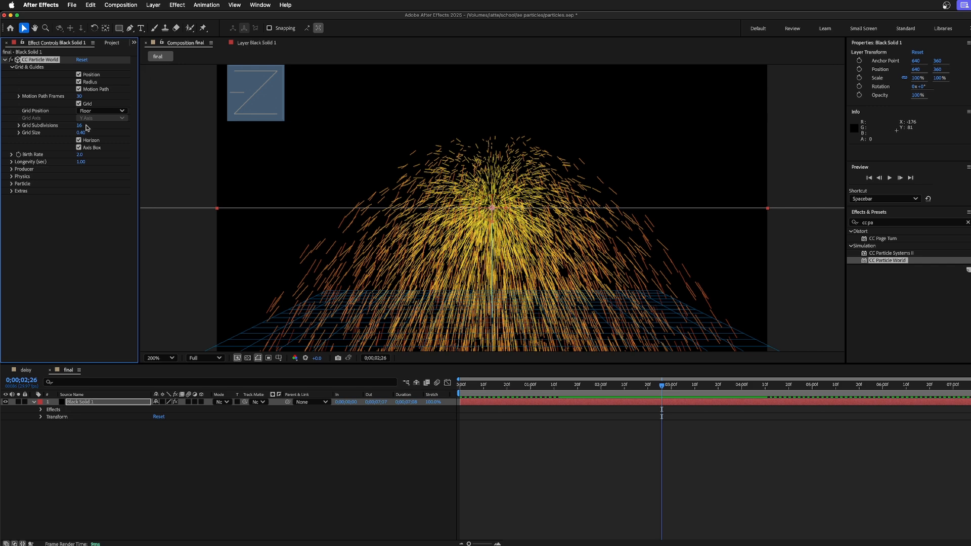
Hide the Horizon guide, show it again, and collapse the Grid & Guides settings.
left_click(79, 140)
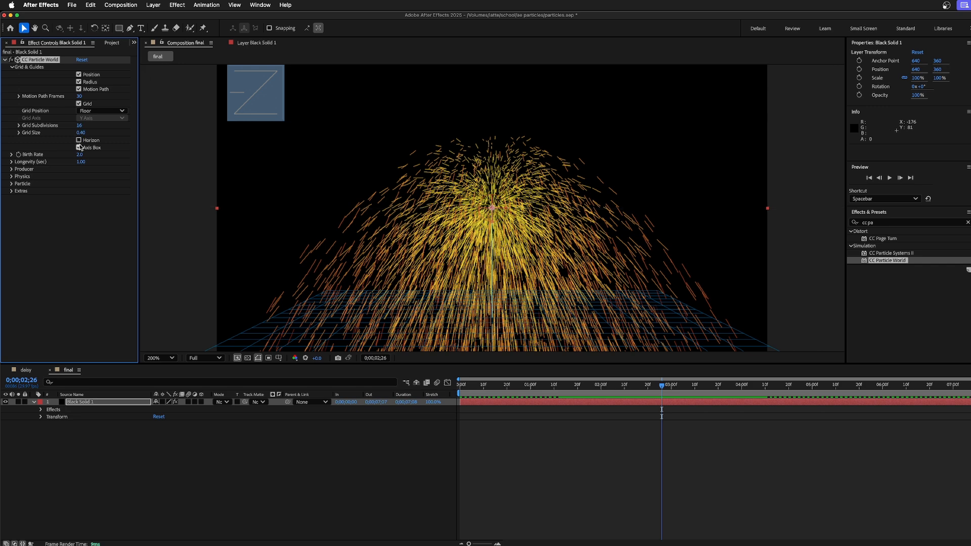
left_click(79, 140)
left_click(13, 67)
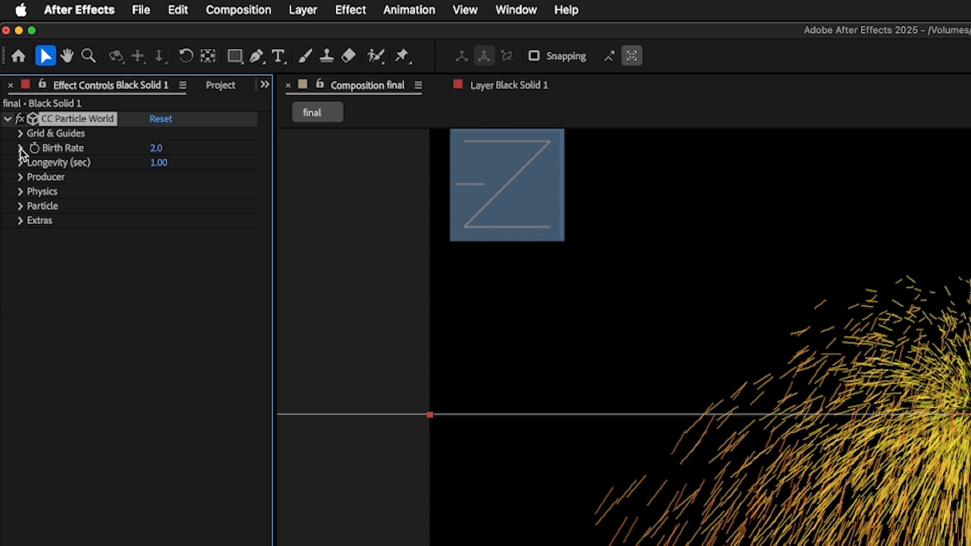
left_click(21, 178)
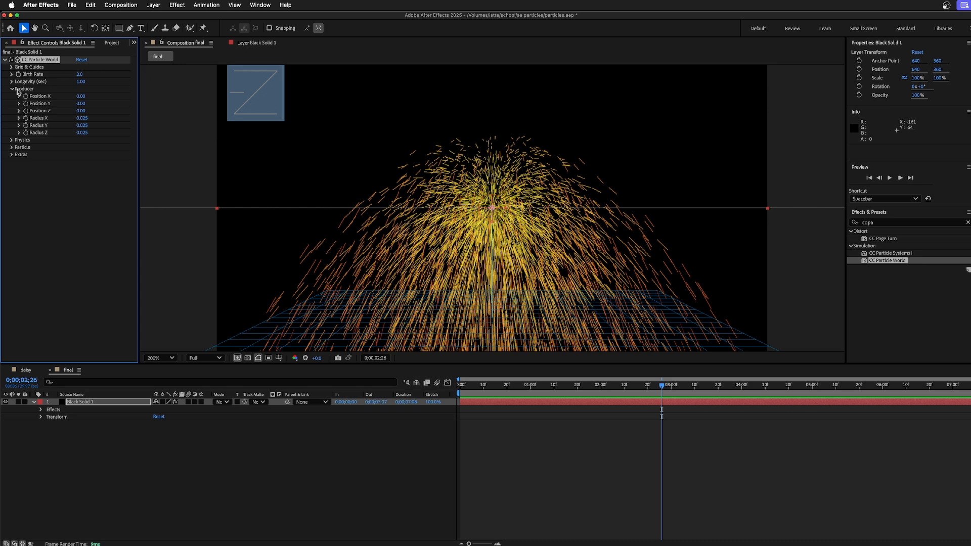
left_click(13, 89)
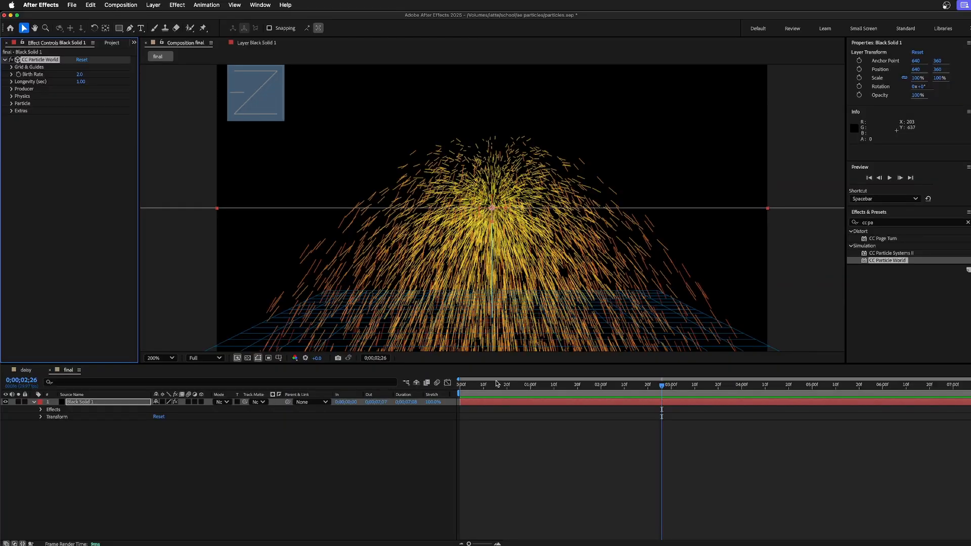
Set the CC Particle World Birth Rate to 0.1 and preview the animation from the first frame.
left_click_drag(496, 384, 432, 388)
left_click(79, 75)
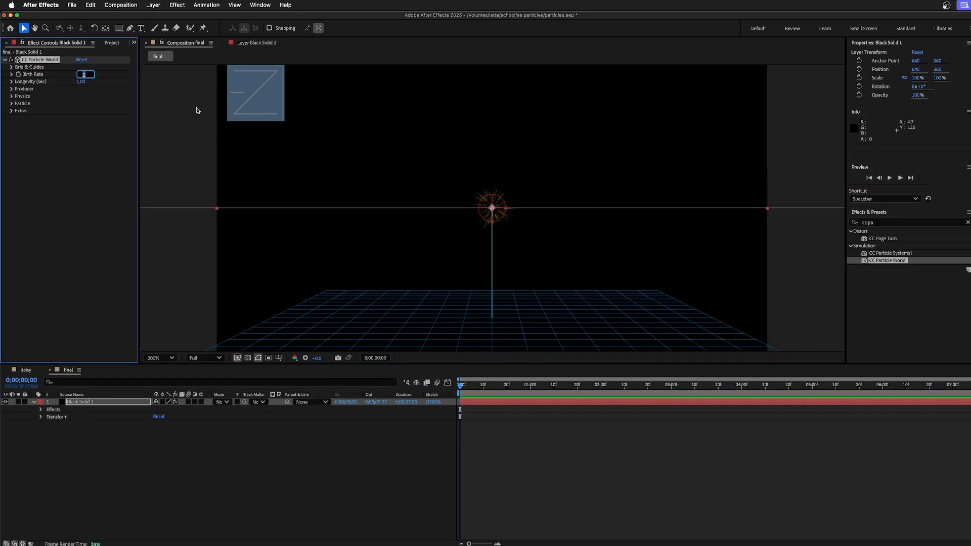
type("0.1")
key("Return")
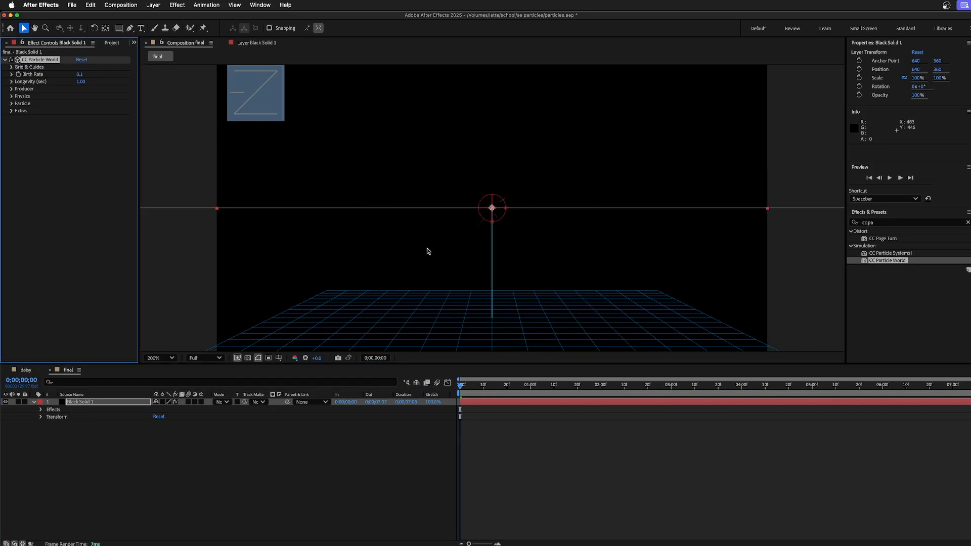
left_click(458, 388)
key("space")
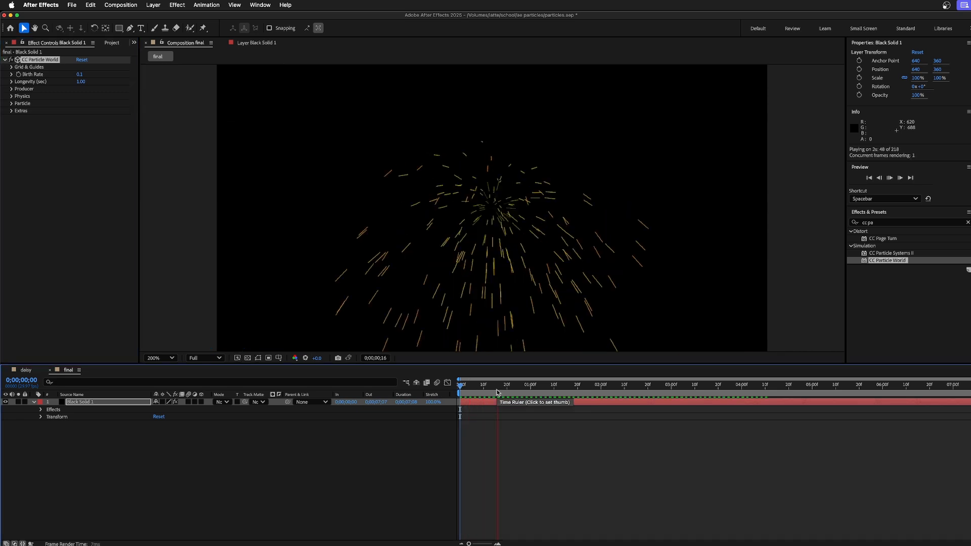
key("space")
Set the Birth Rate to 10 and preview the denser particles from the first frame.
left_click(81, 74)
key("Return")
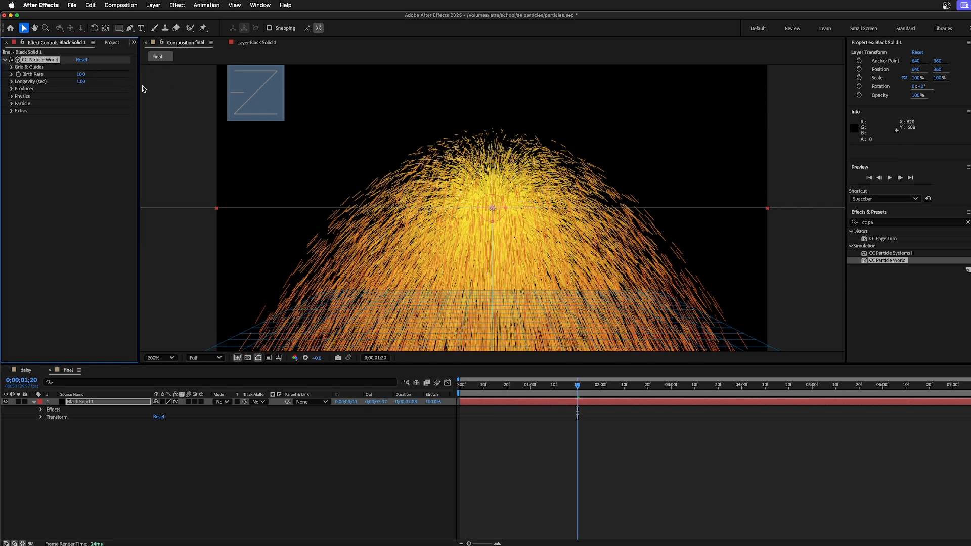
left_click_drag(472, 386, 437, 385)
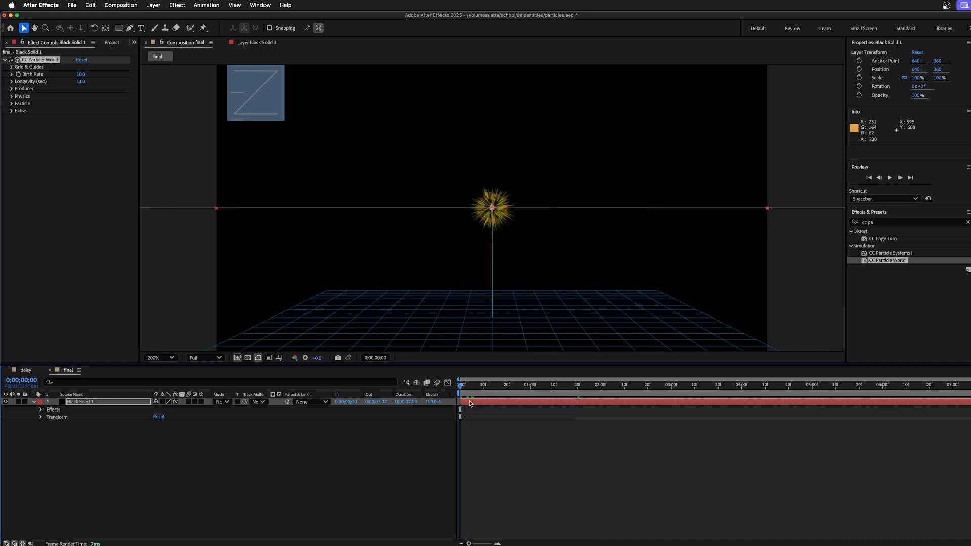
key("space")
key("space")
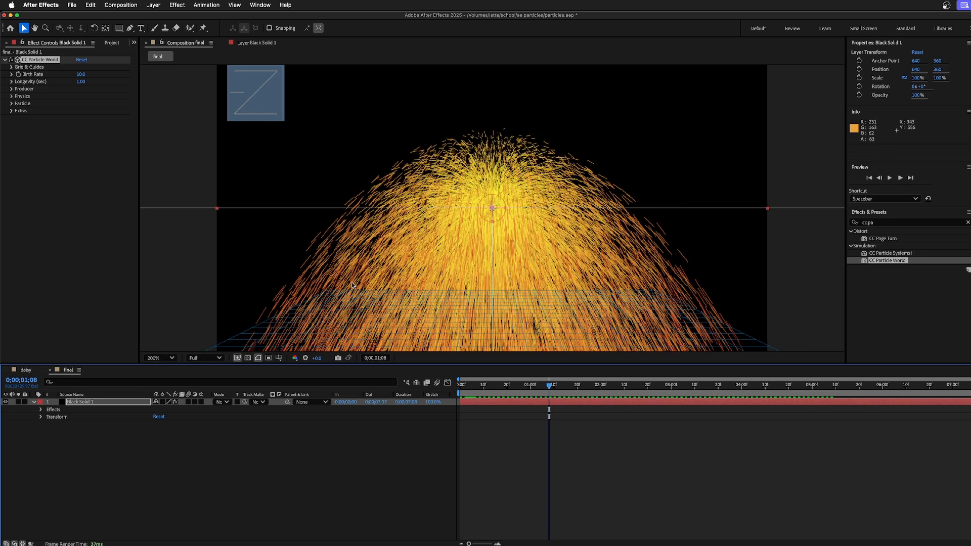
Set the Birth Rate of CC Particle World to 2.
left_click(11, 74)
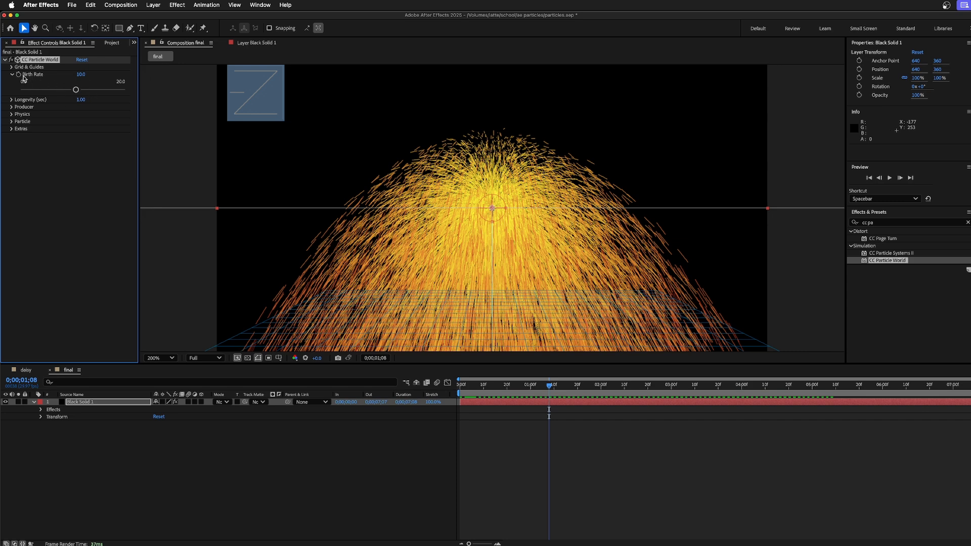
left_click(83, 75)
type("2")
key("Return")
left_click(12, 75)
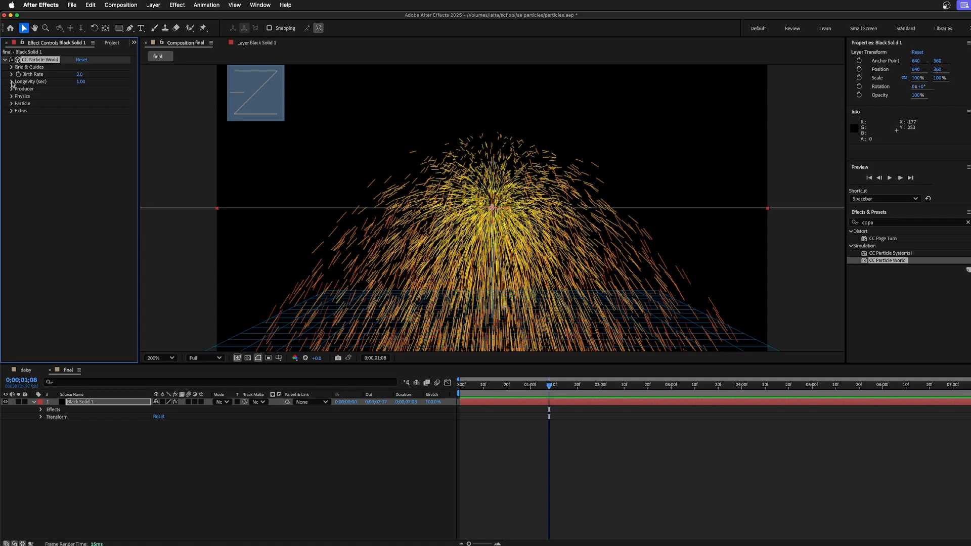
Set the Longevity of CC Particle World to 0.1 seconds and preview the short-lived particles.
left_click(12, 82)
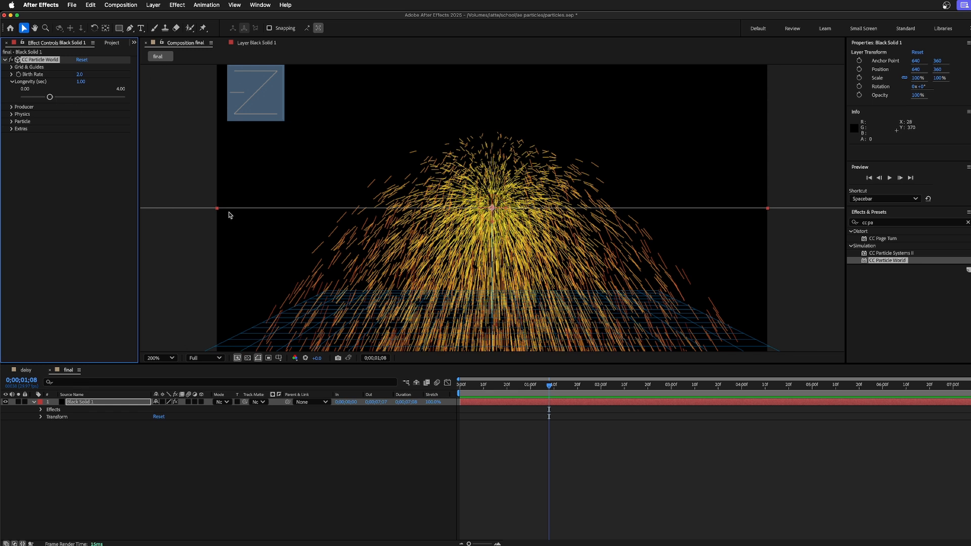
left_click(81, 82)
type("0.1")
key("Return")
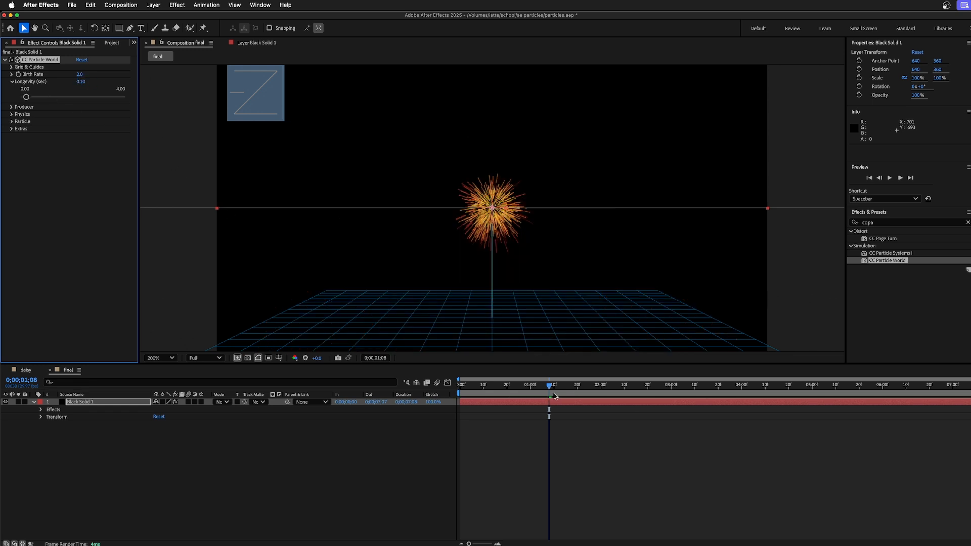
key("space")
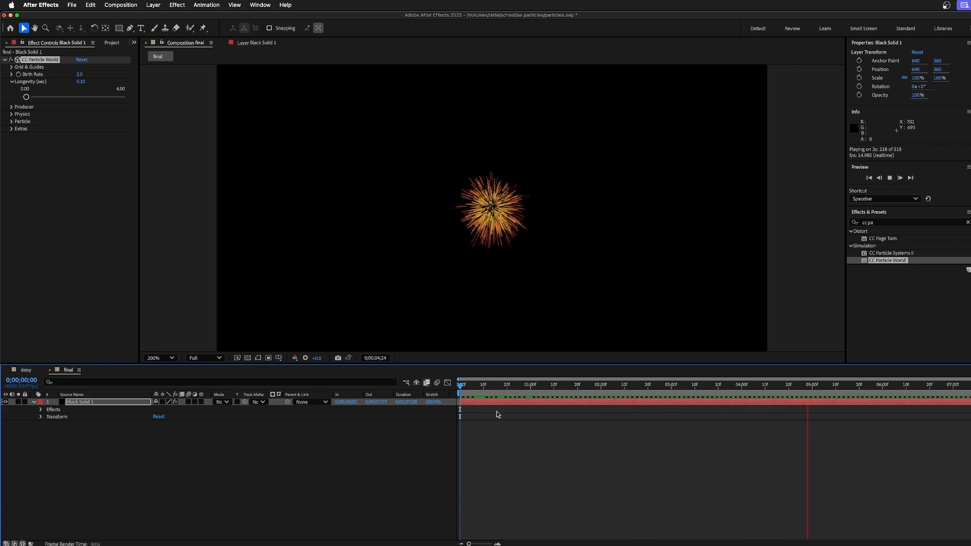
key("space")
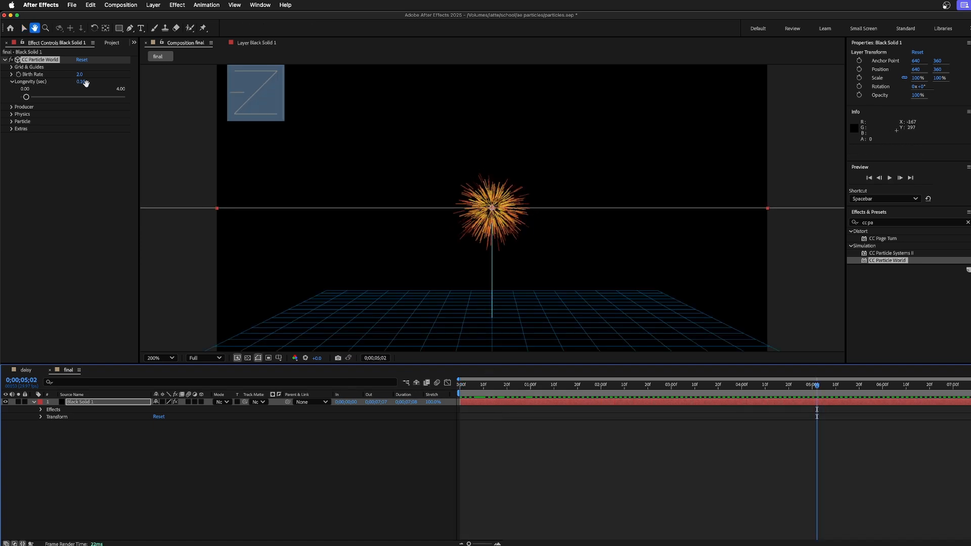
Set the Longevity back to 1.00 second and collapse its settings.
left_click_drag(77, 82, 91, 81)
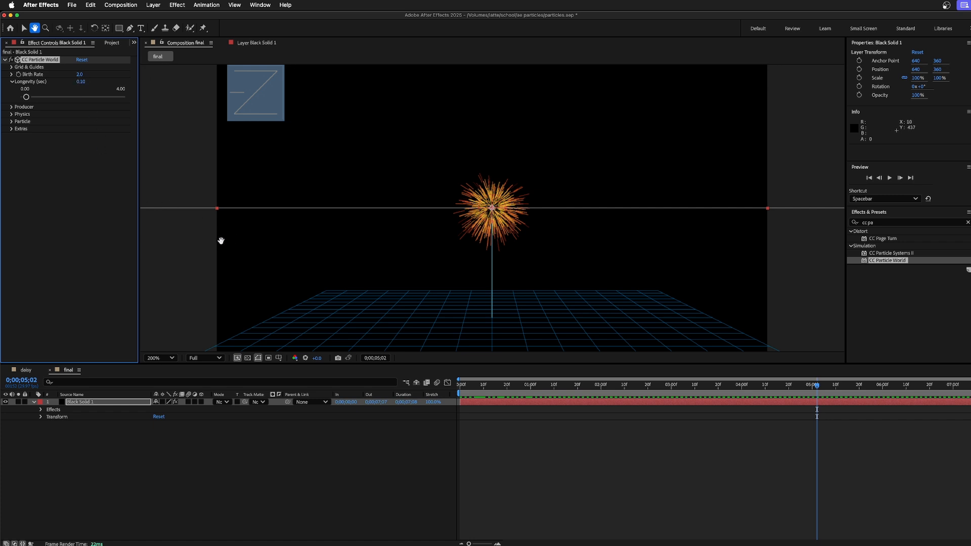
key("v")
left_click(86, 82)
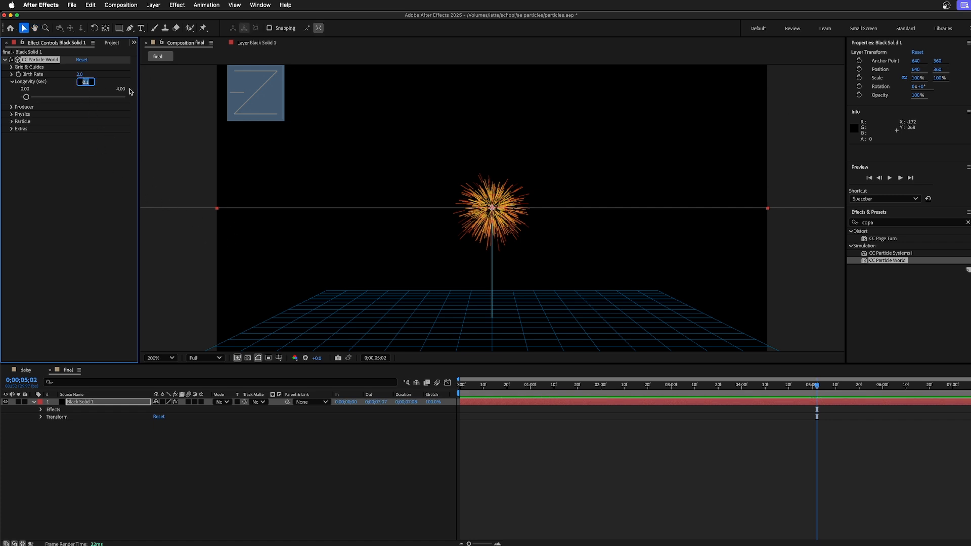
key("Return")
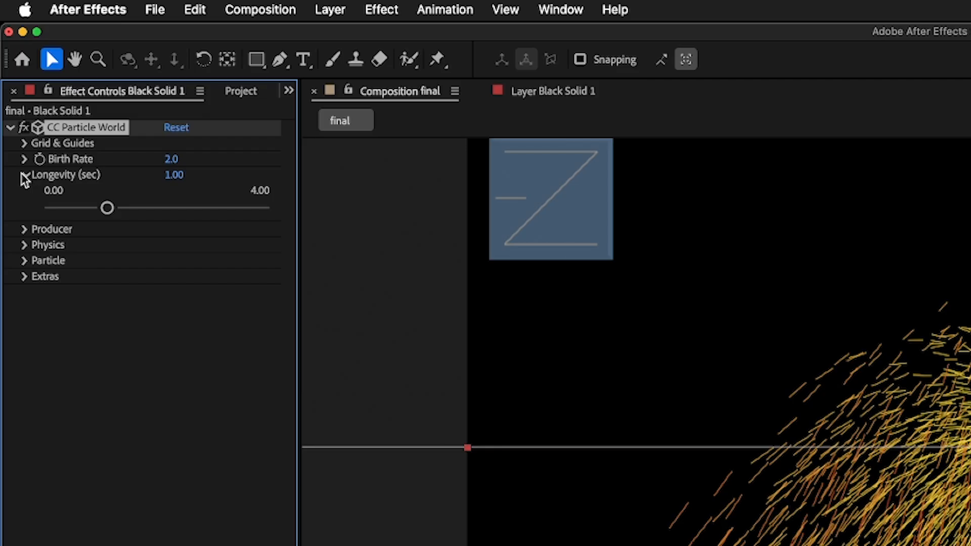
left_click(10, 81)
Set the Producer's Position X to 0.01, Y to 0.03 and Z to 0.11, try a wider Radius X, and return it to 0.025.
left_click(23, 191)
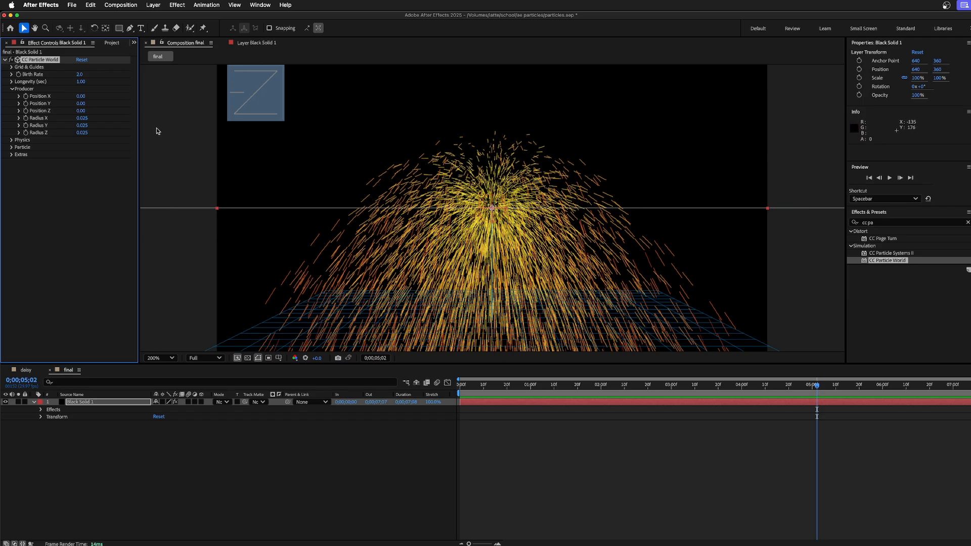
mouse_move(81, 95)
left_mouse_down()
mouse_move(149, 105)
mouse_move(69, 98)
mouse_move(87, 108)
left_mouse_up()
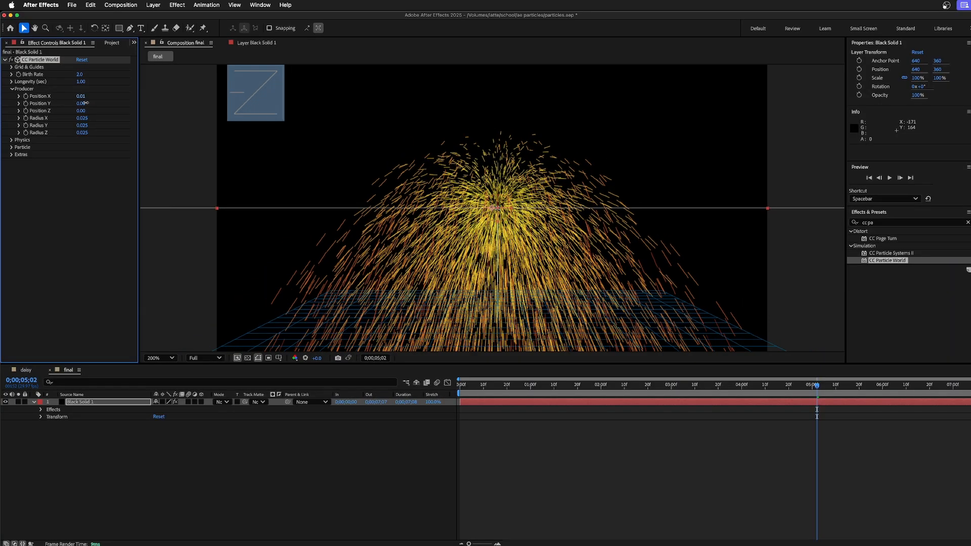
left_click_drag(320, 364, 319, 442)
left_click_drag(81, 103, 84, 125)
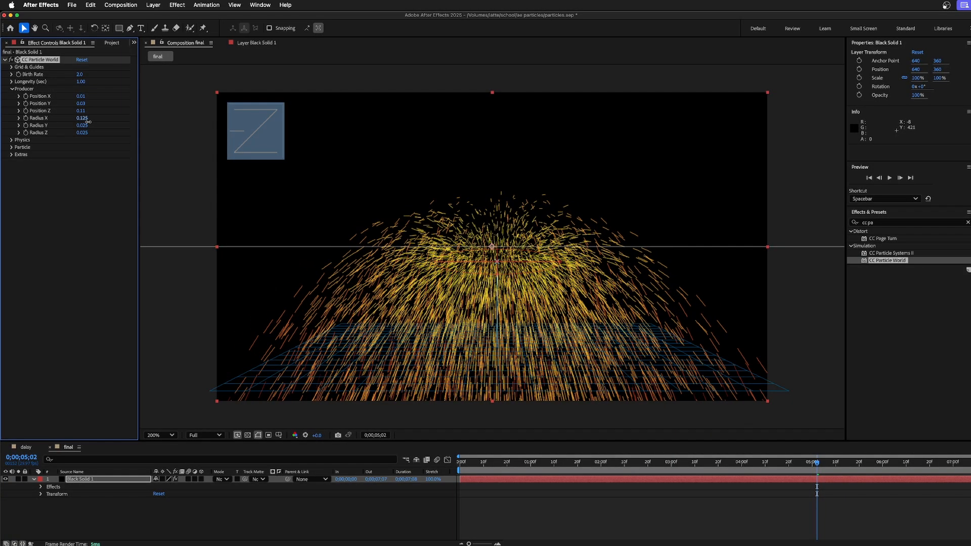
left_click_drag(88, 122, 85, 123)
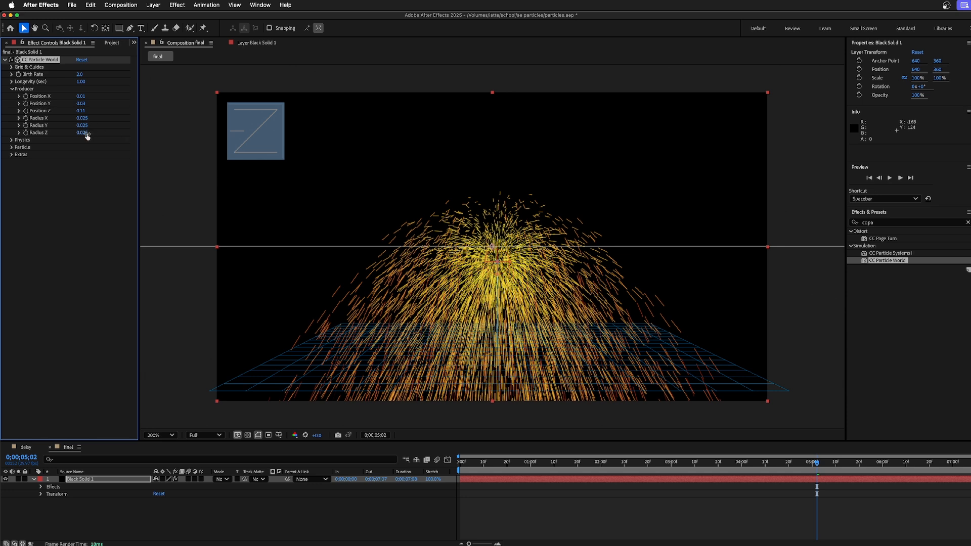
left_click(12, 89)
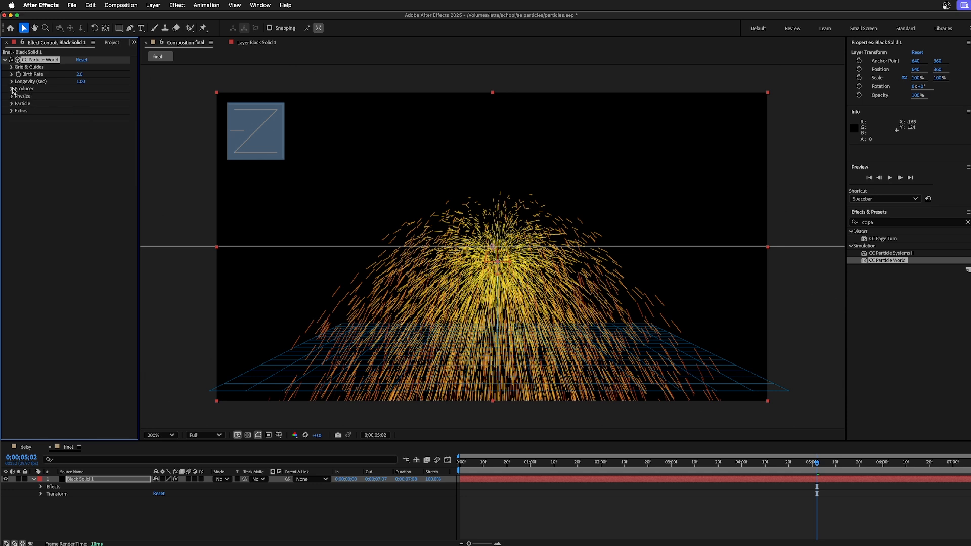
Expand the Physics settings and preview the Explosive animation from the first frame.
left_click(11, 96)
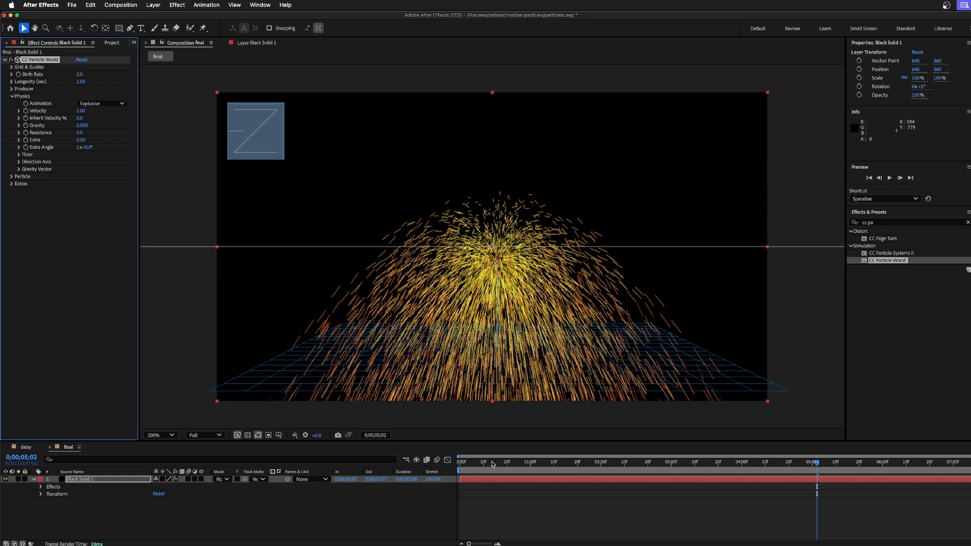
left_click_drag(488, 463, 428, 457)
key("space")
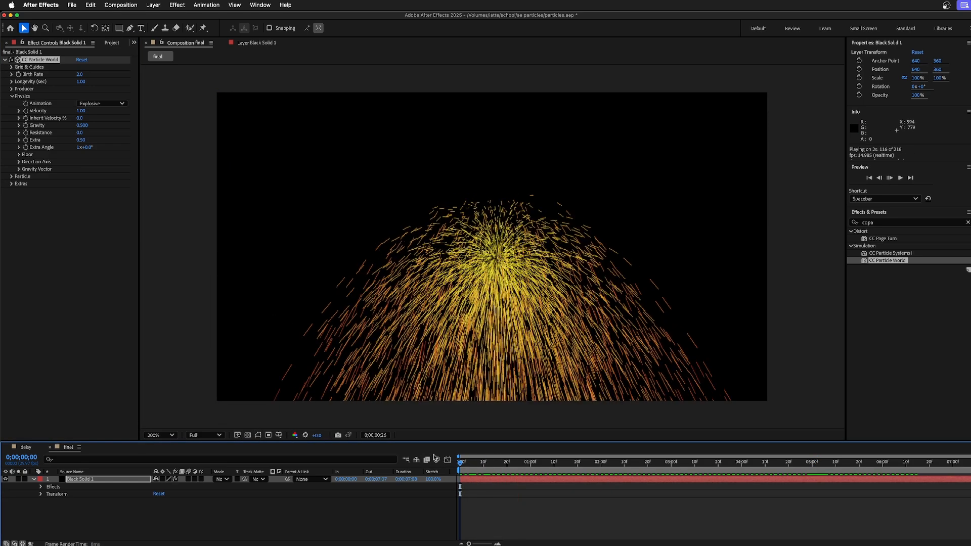
key("space")
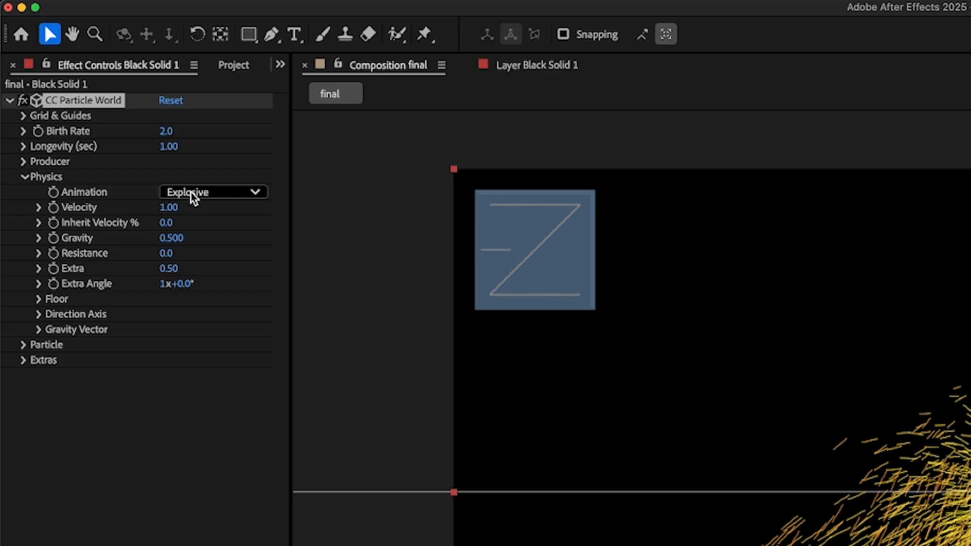
Set the Physics Animation to Direction Axis and preview the particle stream several times from the first frame.
left_click(91, 103)
left_click(200, 235)
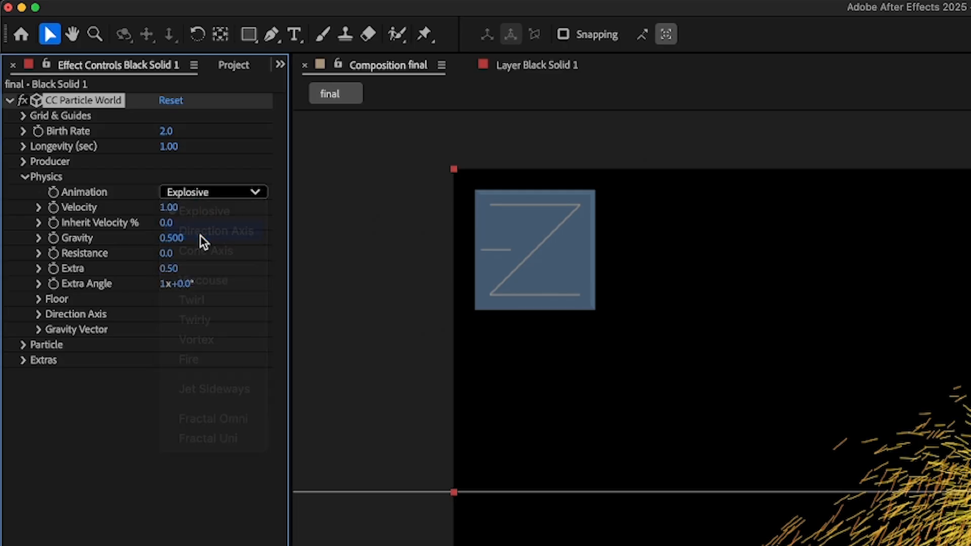
key("space")
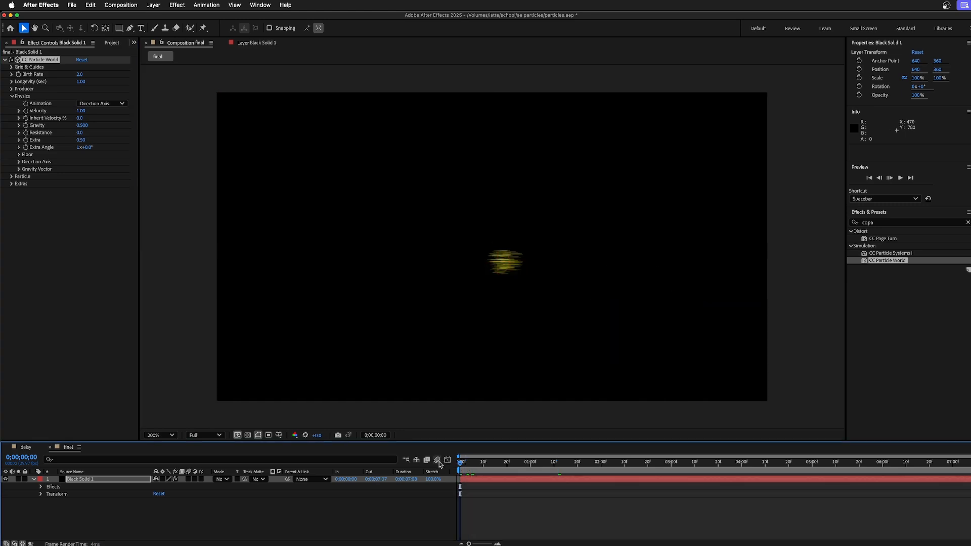
key("space")
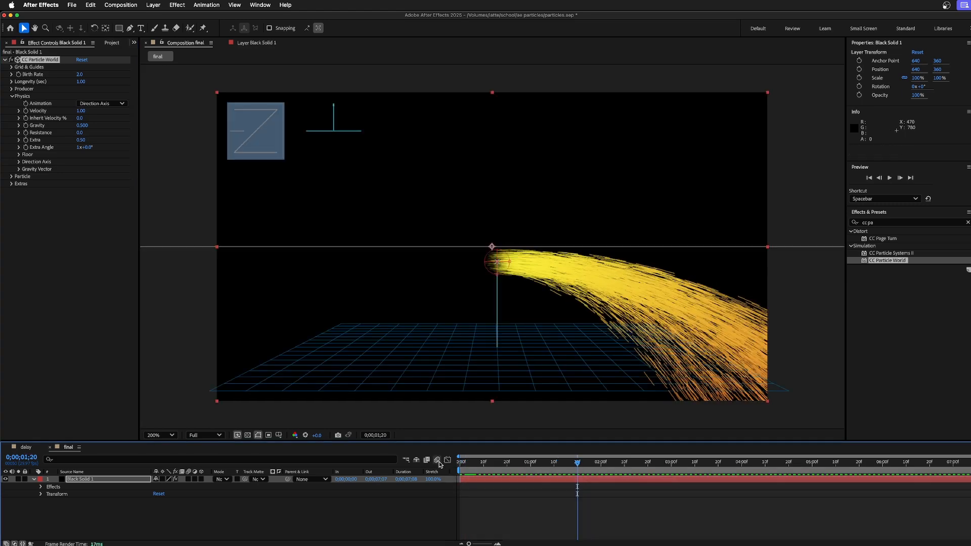
left_click(467, 461)
key("space")
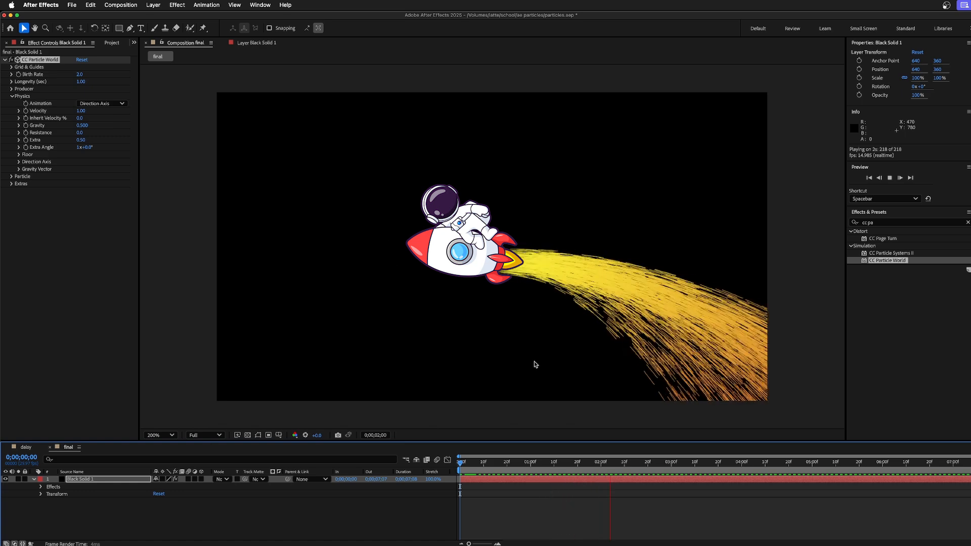
key("space")
left_click_drag(477, 463, 455, 469)
key("space")
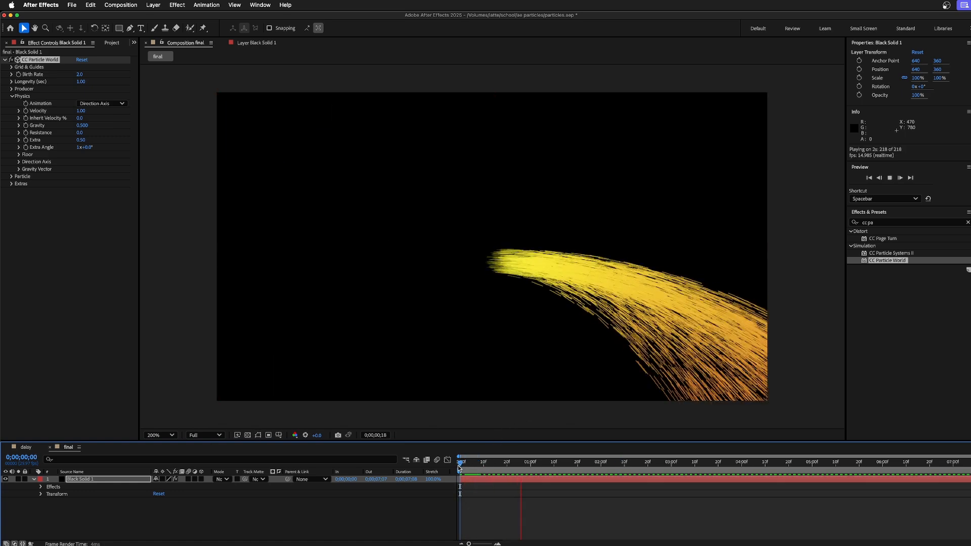
key("space")
Change the Physics Animation to Cone Axis and preview it from the first frame.
left_click(100, 104)
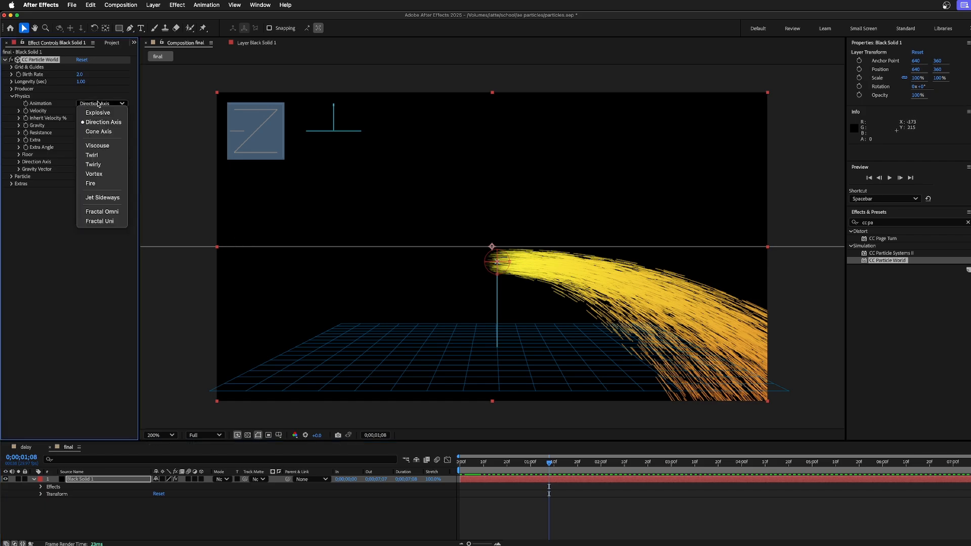
left_click(205, 296)
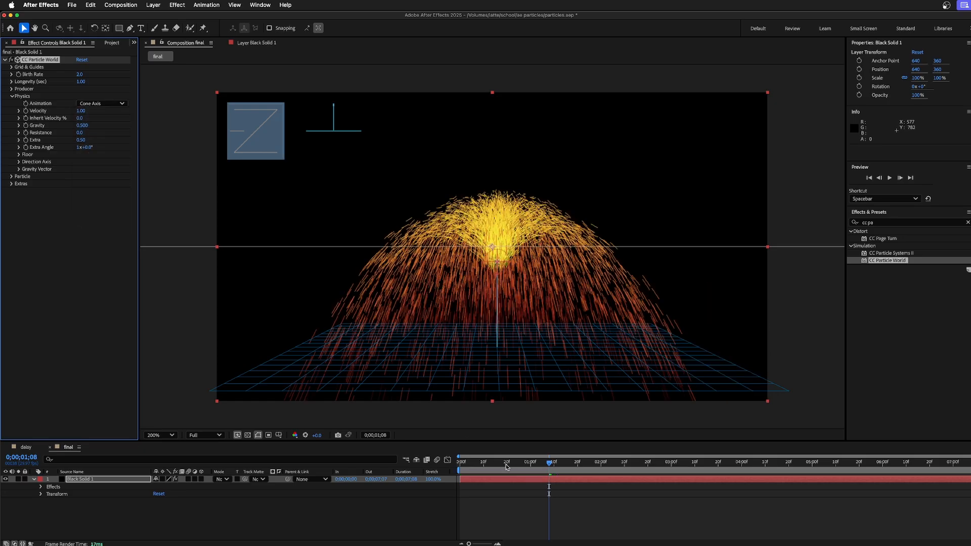
left_click_drag(499, 463, 431, 459)
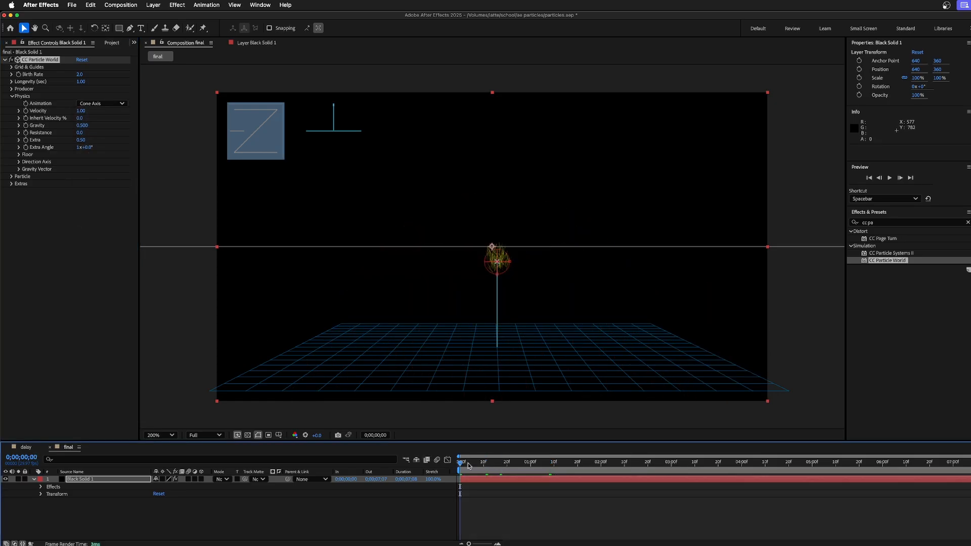
key("space")
key("space")
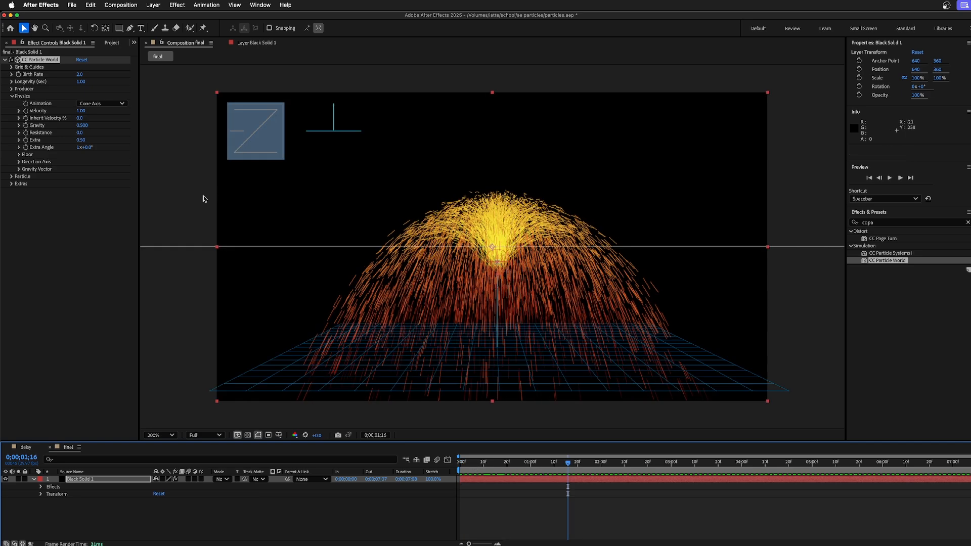
Switch the Physics Animation to Fire, preview it from the first frame, and move the playhead to 0;00;00;09.
left_click(97, 103)
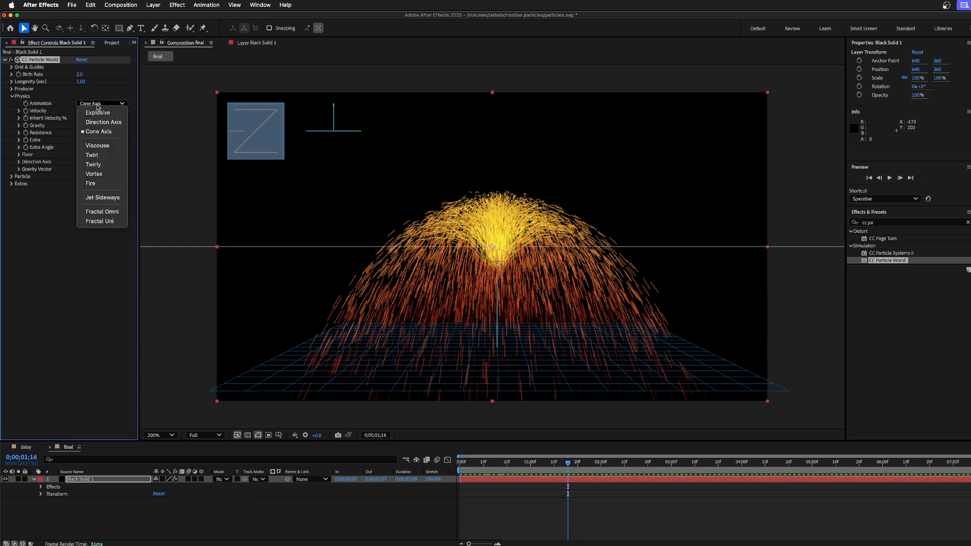
left_click(92, 183)
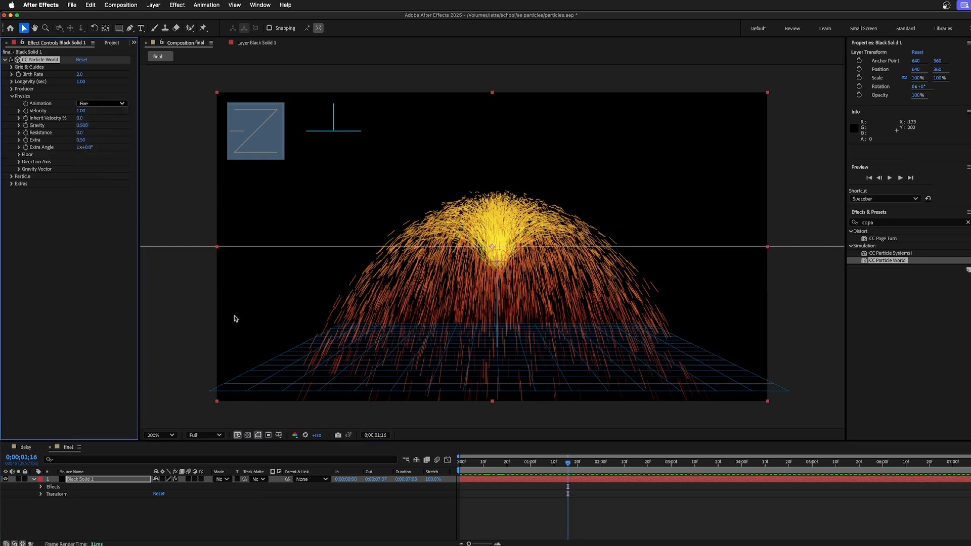
left_click_drag(470, 464, 460, 461)
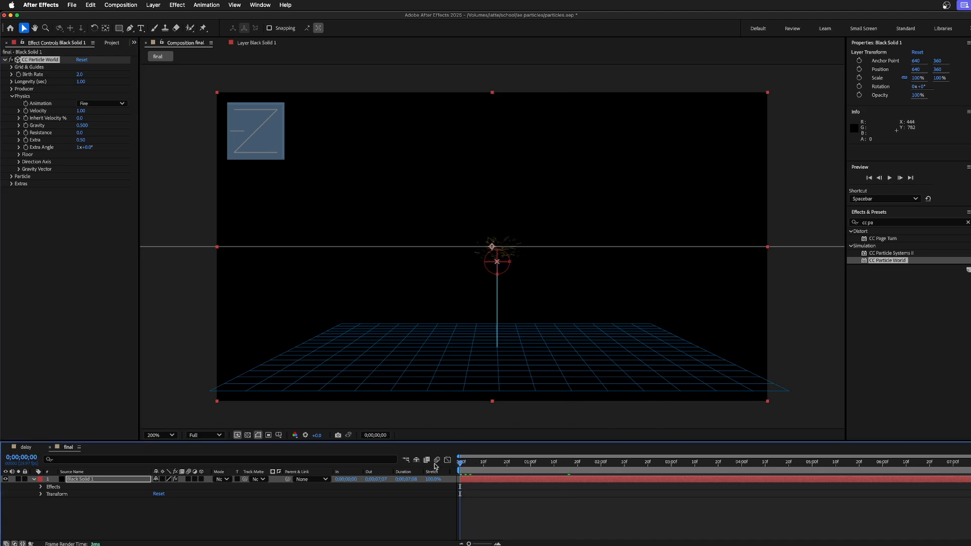
key("space")
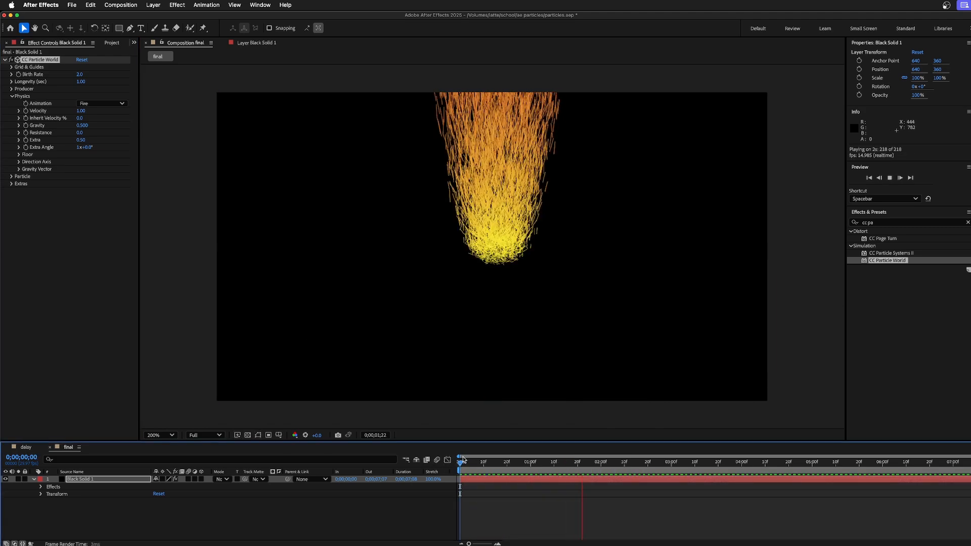
key("space")
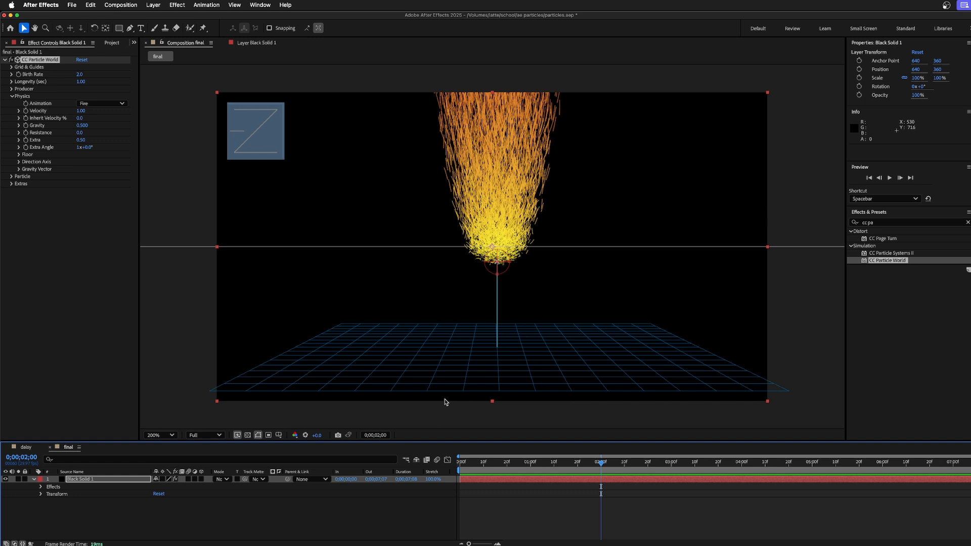
mouse_move(480, 462)
left_mouse_down()
mouse_move(463, 469)
mouse_move(481, 469)
left_mouse_up()
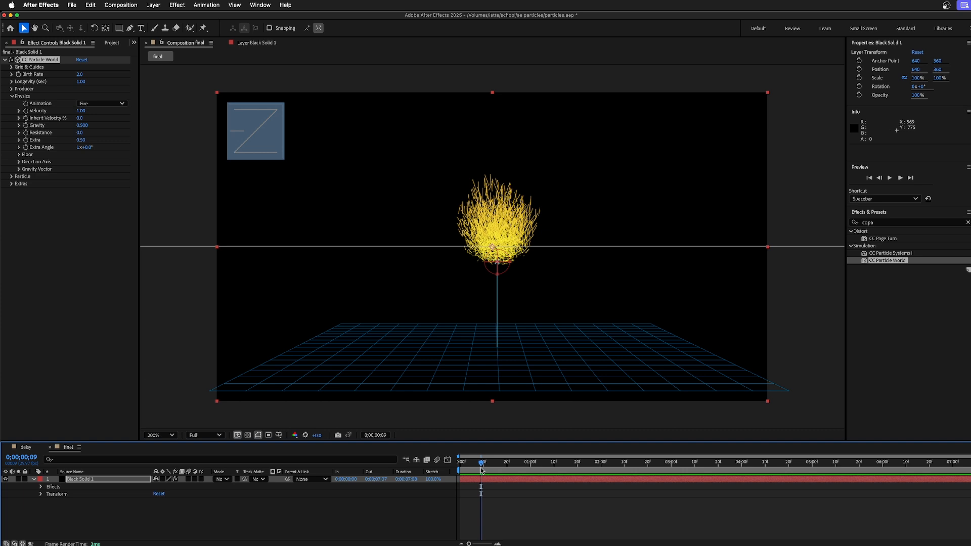
Set the Physics Velocity to 0 and preview the Fire particles from the first frame.
left_click(80, 110)
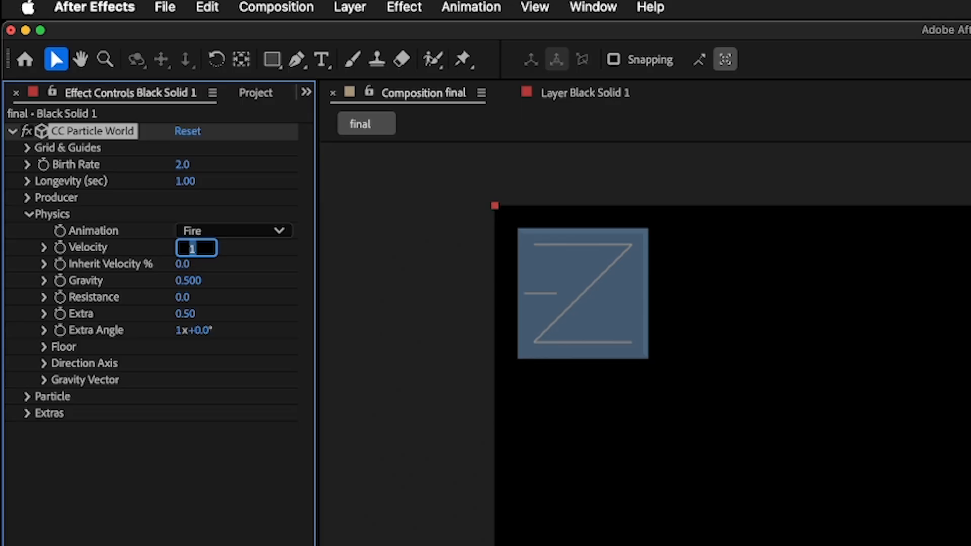
type("0")
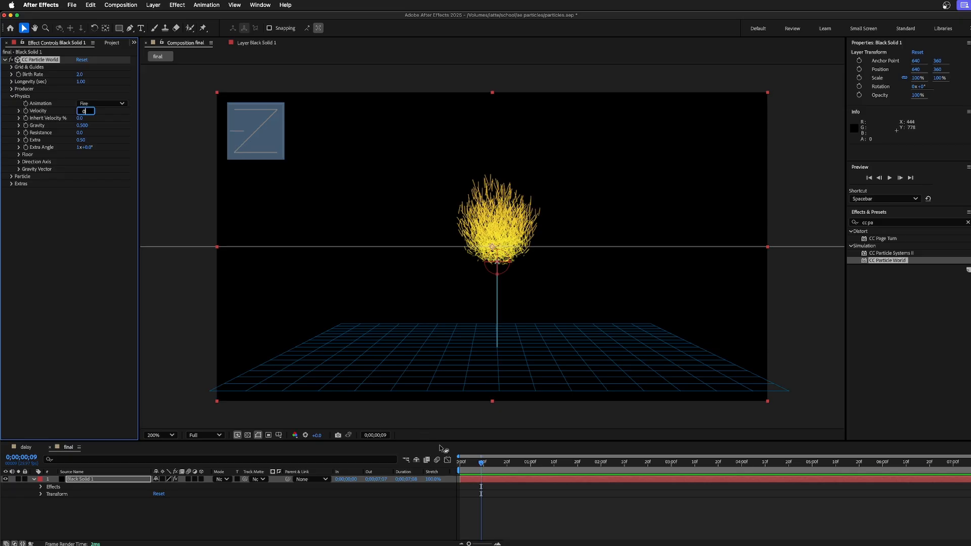
left_click_drag(481, 470, 458, 464)
key("space")
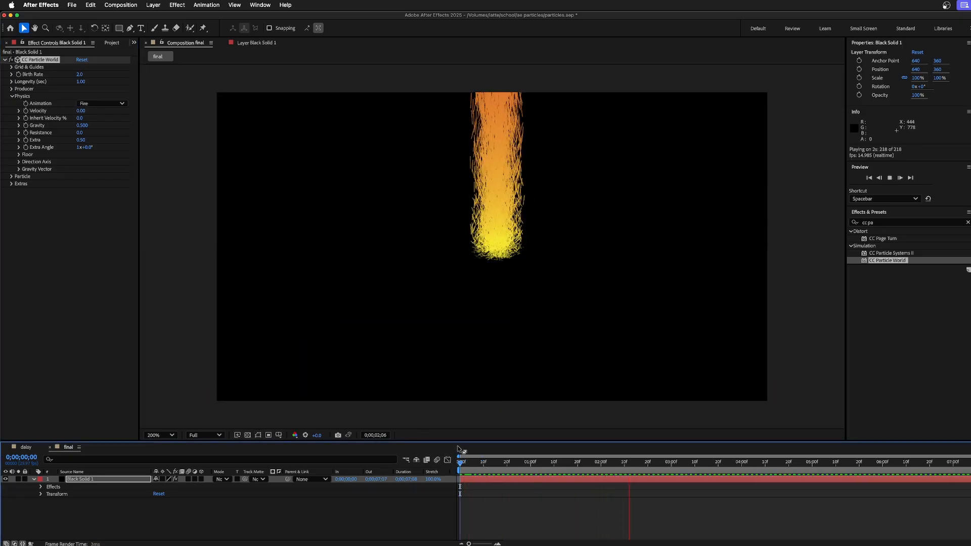
key("space")
Set the Physics Animation to Explosive and return the playhead to the first frame.
left_click(93, 103)
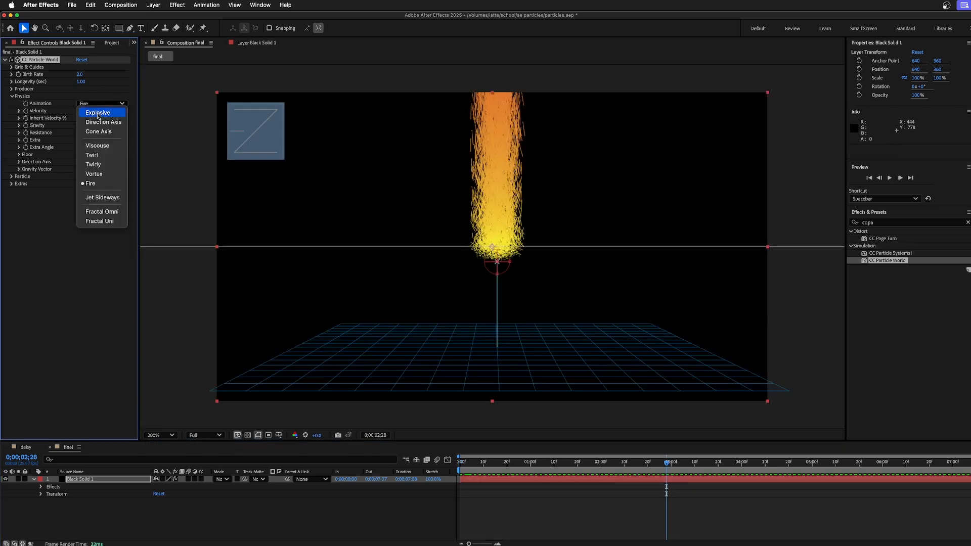
left_click(261, 265)
key("Home")
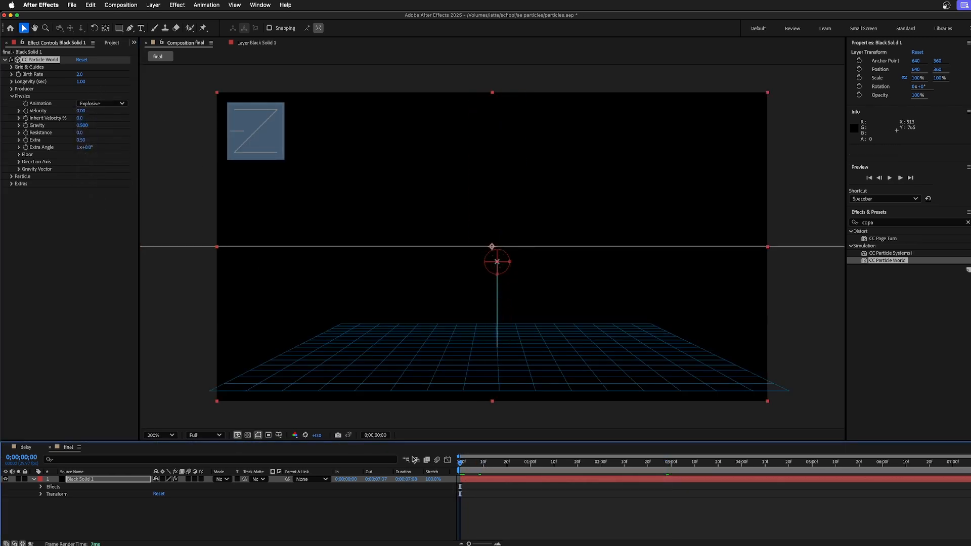
Preview the Explosive particles and set the Physics Velocity to 2.
key("space")
key("space")
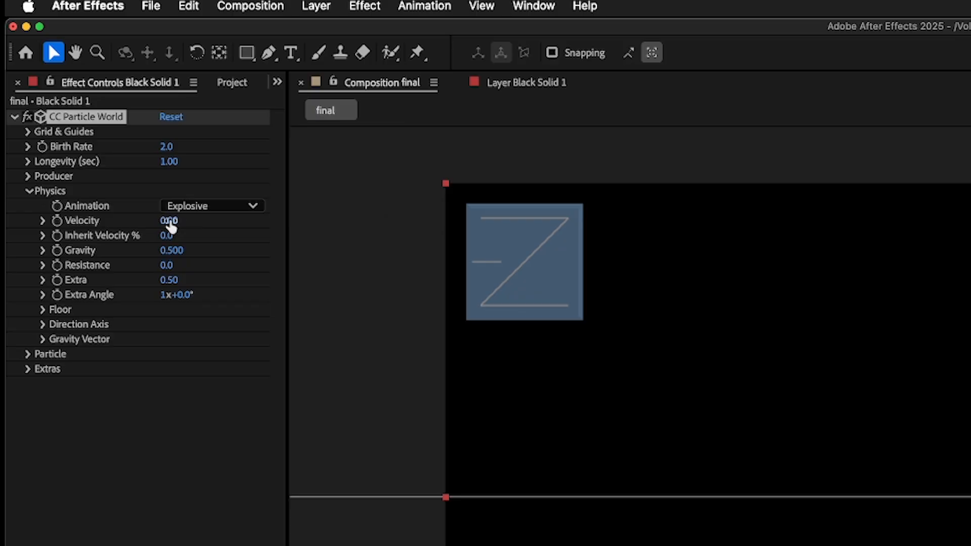
left_click(82, 111)
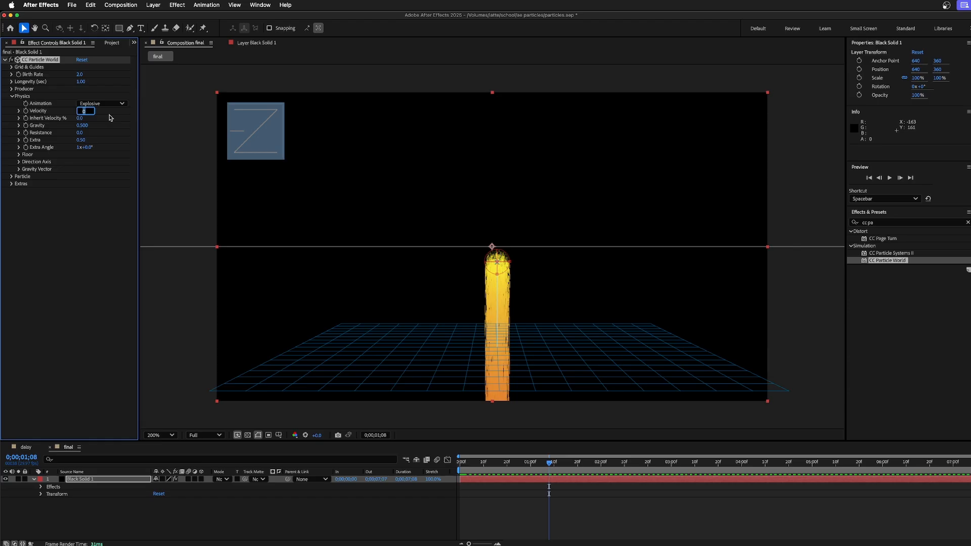
type("2")
key("Return")
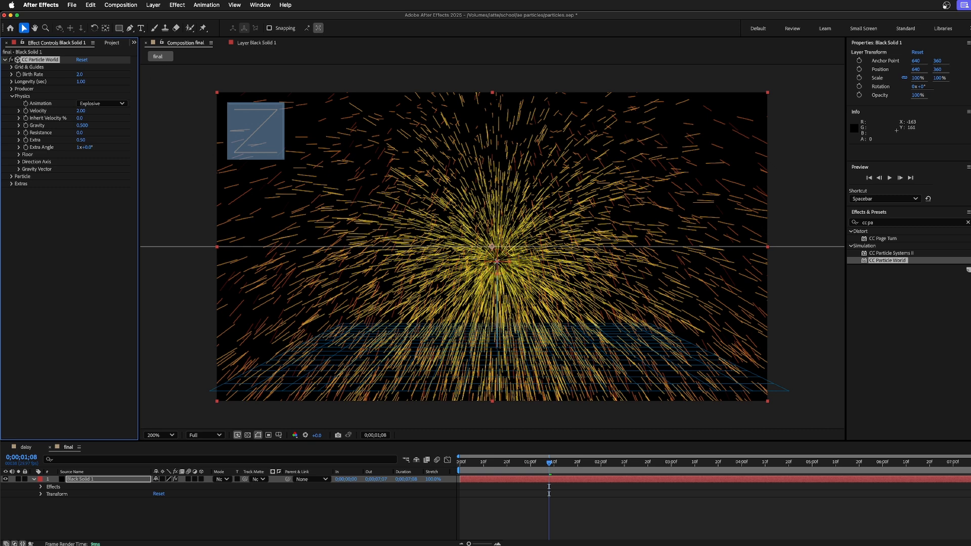
Set the Physics Velocity to 0 and preview the Explosive particles from the first frame.
left_click(81, 111)
type("0")
key("Return")
key("period")
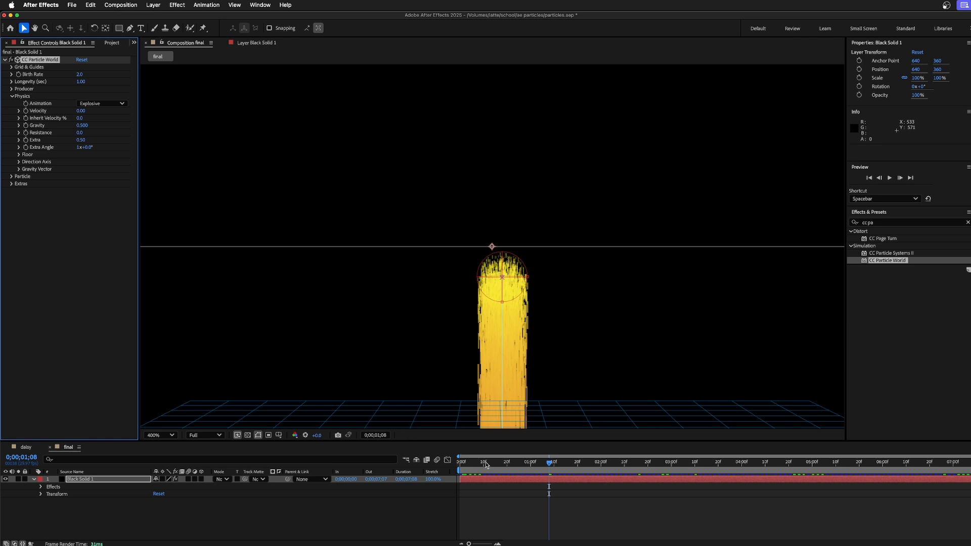
key("space")
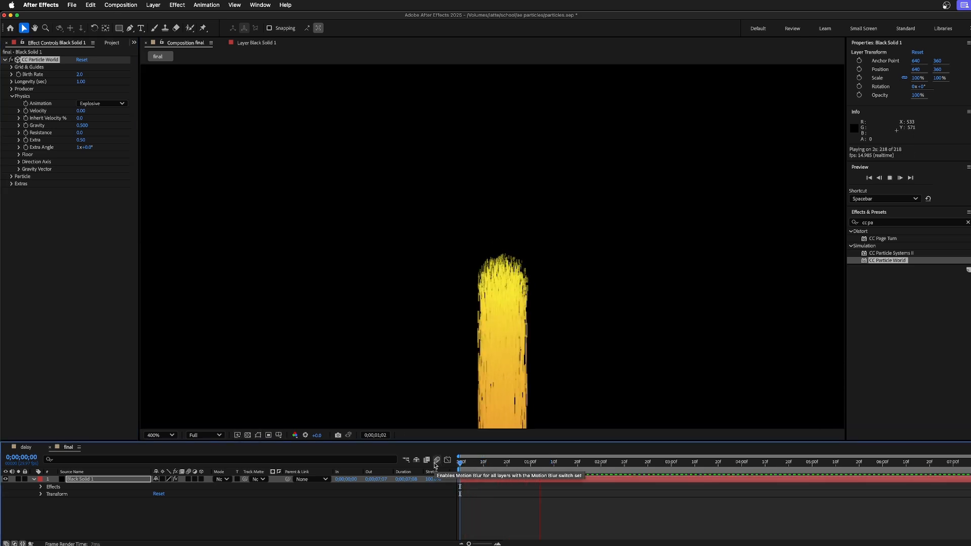
key("space")
key("comma")
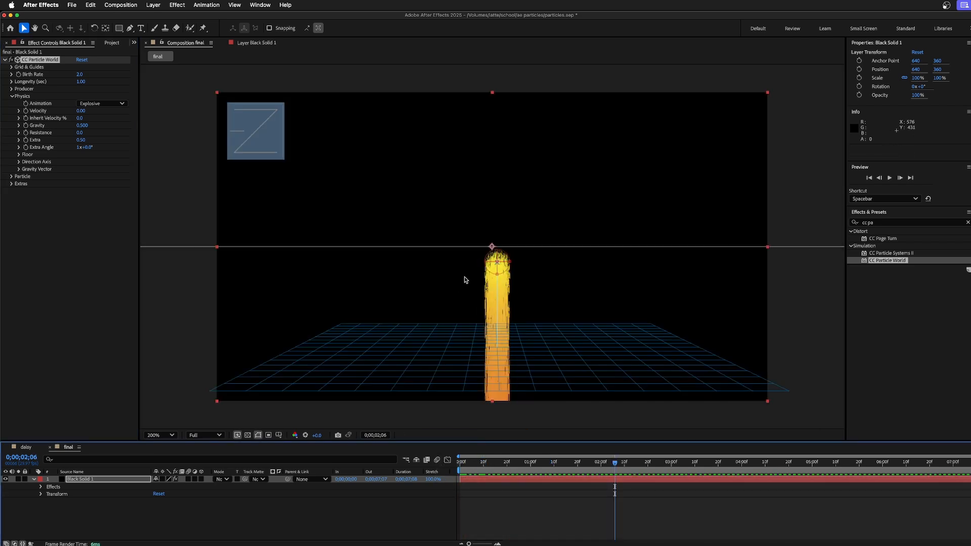
Set the Physics Gravity to 0 and preview the particle ball from the first frame, inspecting it up close.
left_click(81, 125)
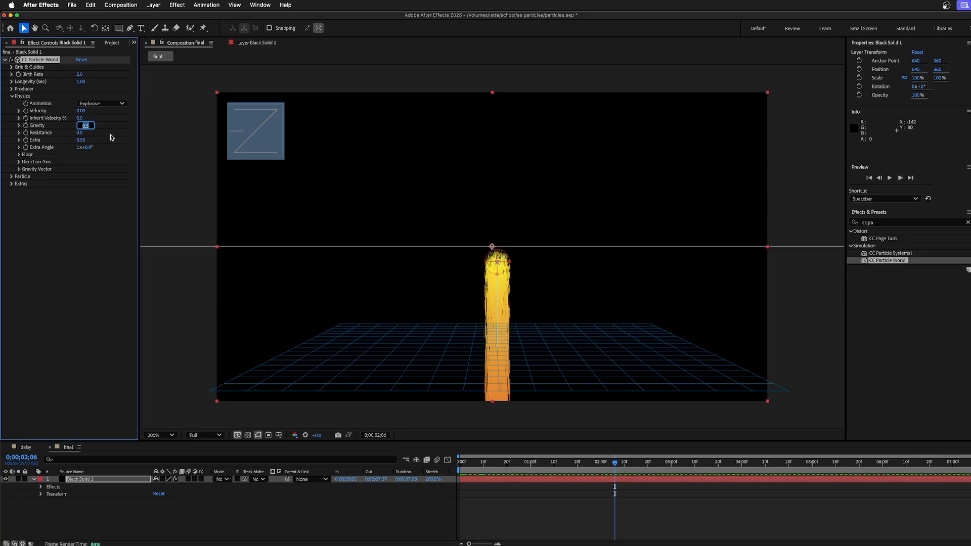
type("0")
key("Return")
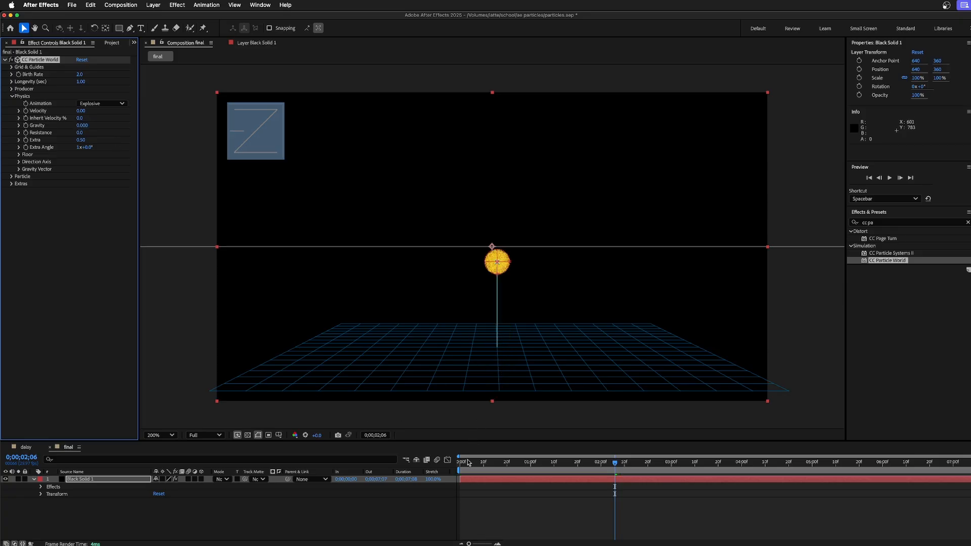
key("Home")
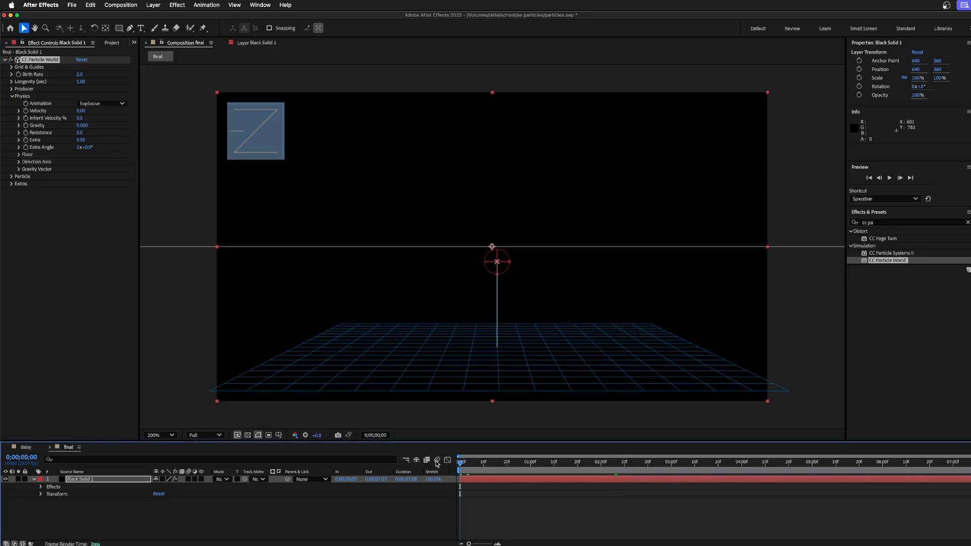
key("space")
scroll(502, 269, "up", 1)
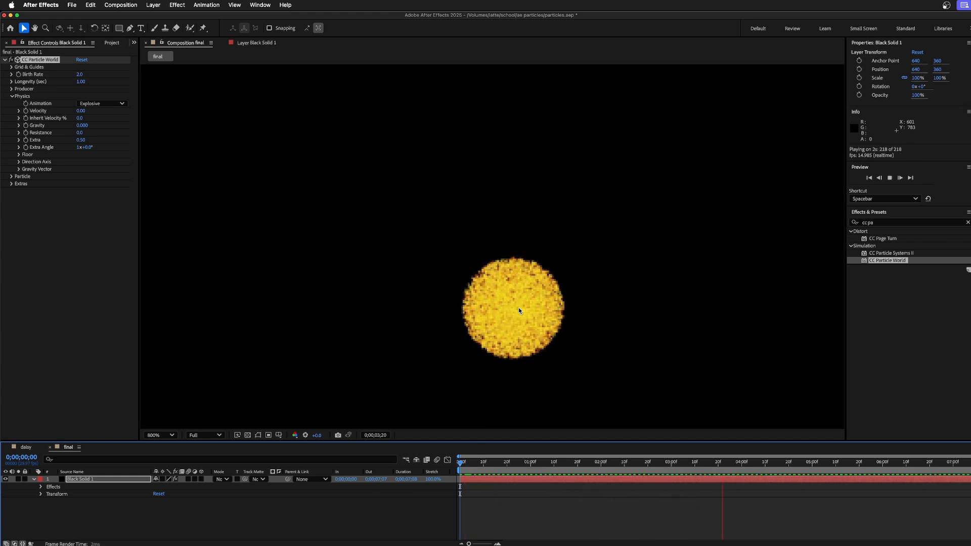
scroll(480, 326, "down", 4)
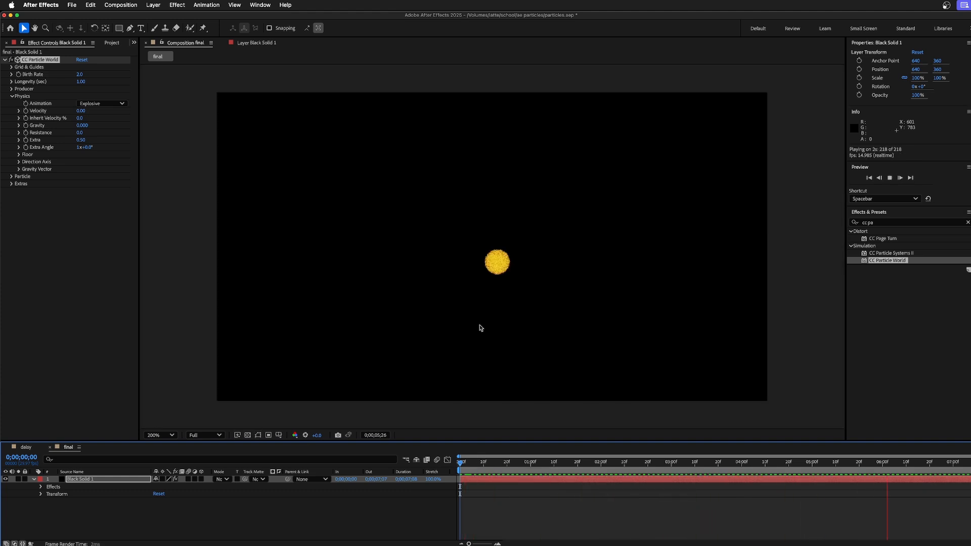
scroll(480, 326, "up", 4)
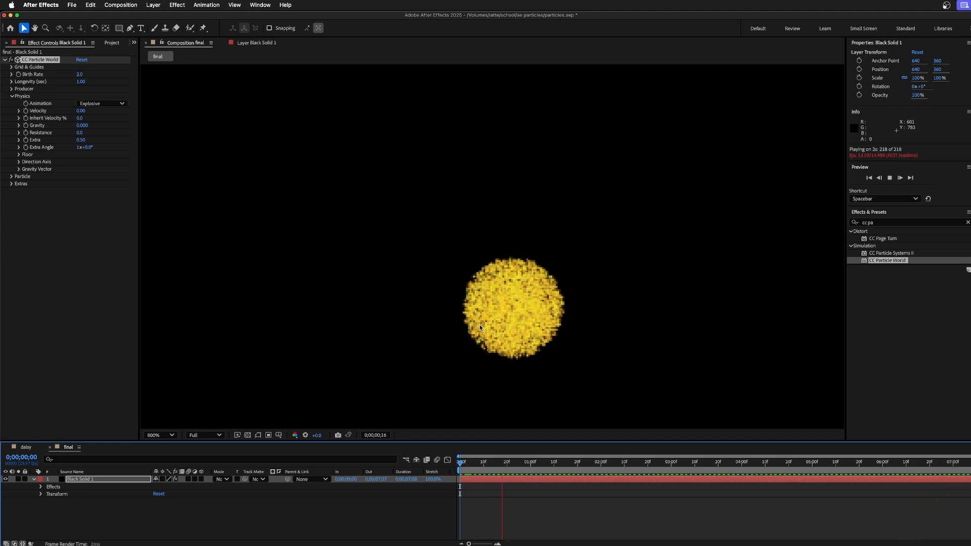
scroll(479, 327, "down", 4)
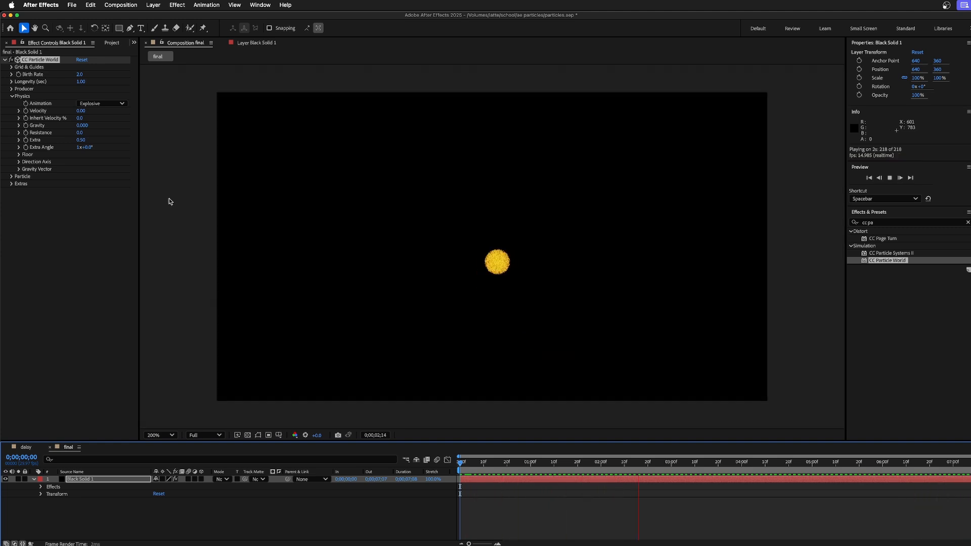
Try a Physics Velocity of 1 during the preview, and return it to 0.
left_click(79, 111)
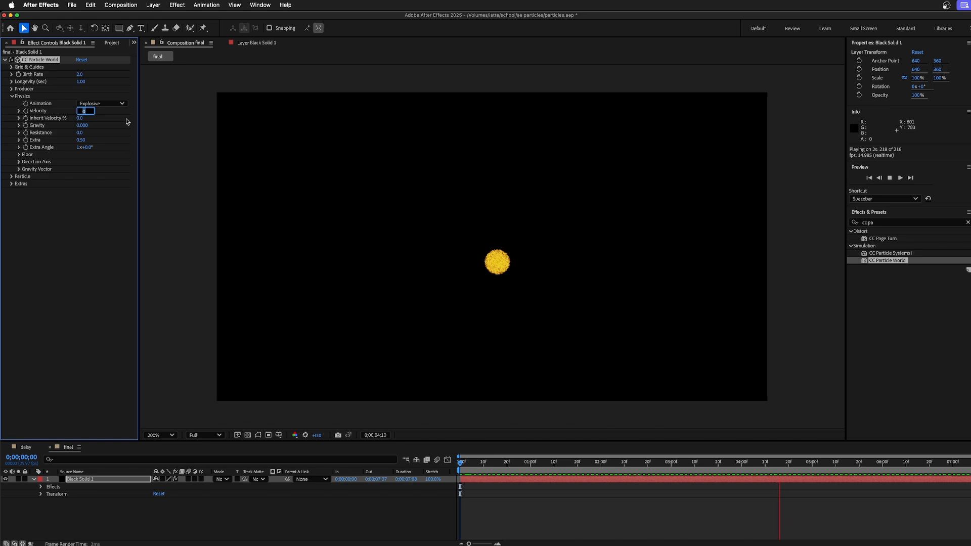
type("1")
key("Return")
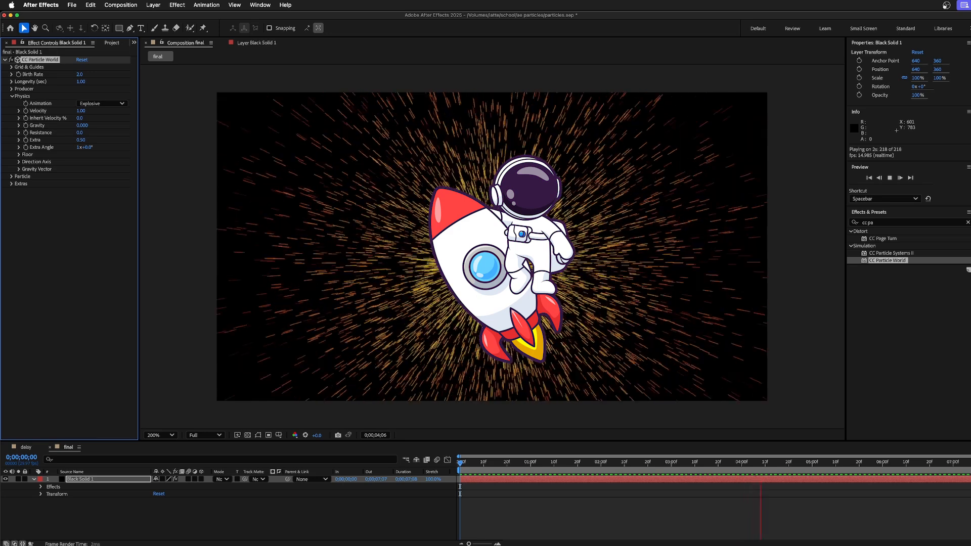
left_click(81, 111)
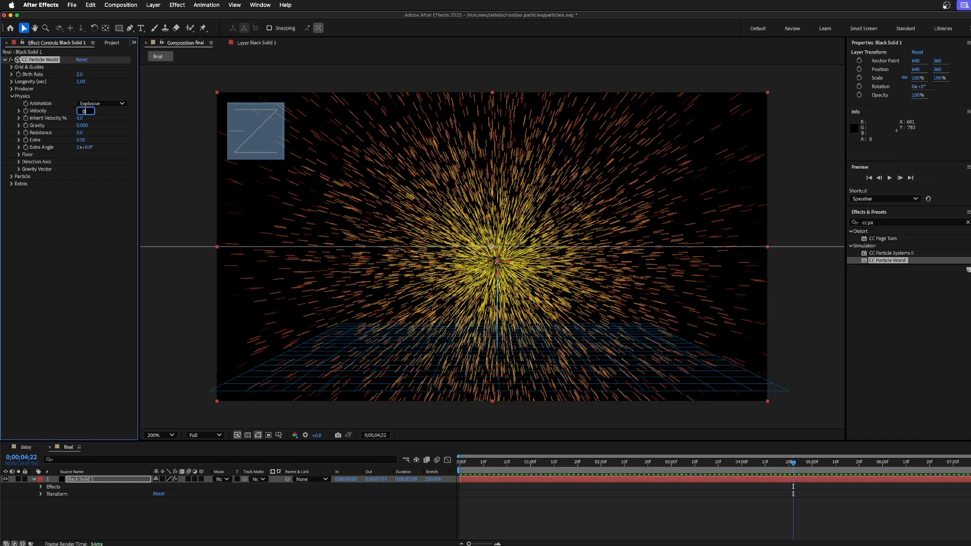
key("Return")
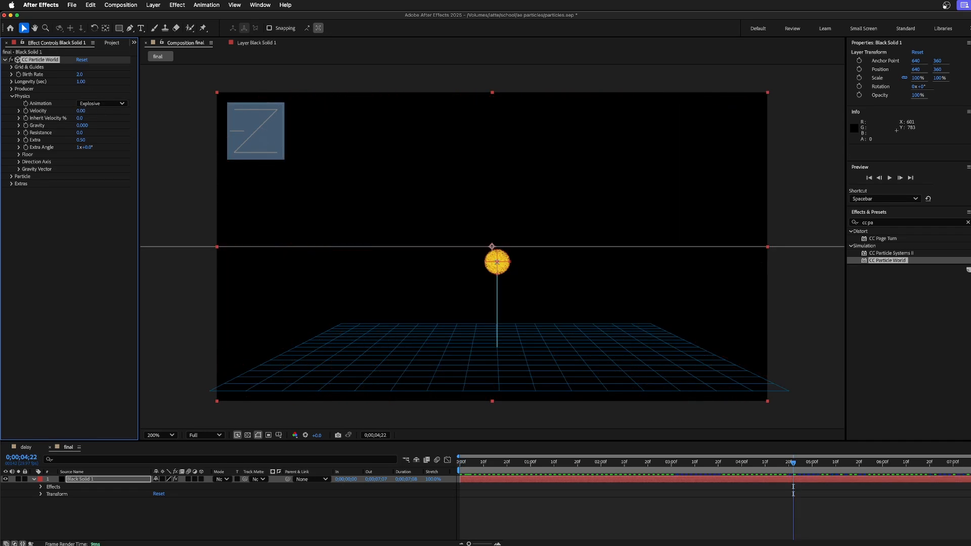
Set the Physics Velocity to 1 and the Gravity to 0.5.
left_click(80, 111)
type("1")
key("Return")
left_click(83, 125)
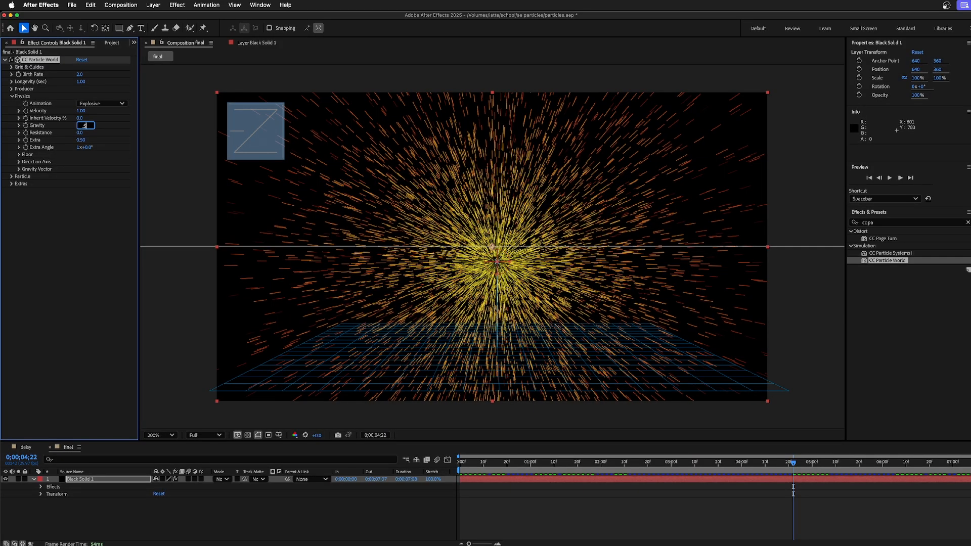
type(".5")
key("Return")
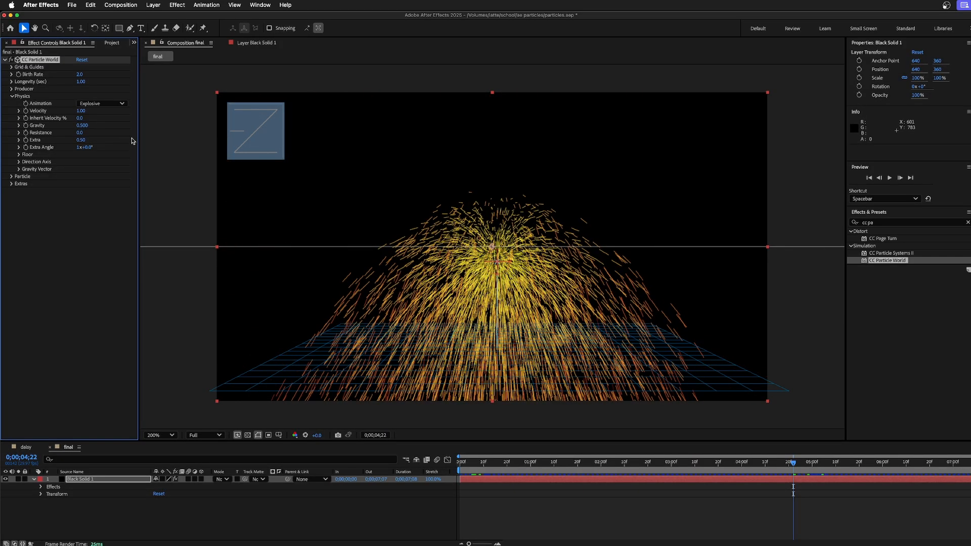
Try Physics Gravity values of 20 and -20, and restore the Gravity to 0.5.
left_click(82, 125)
type("20")
key("Return")
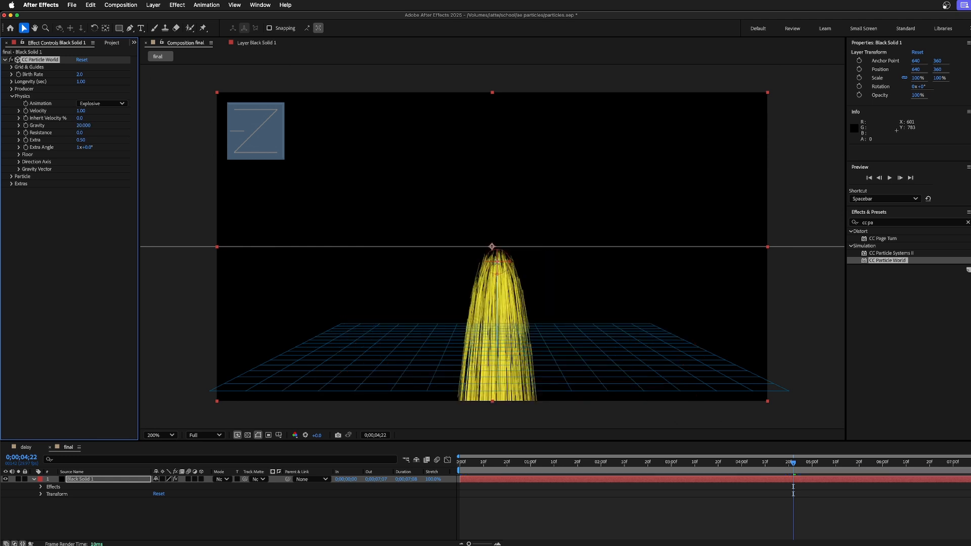
left_click(85, 125)
type("-20")
key("Return")
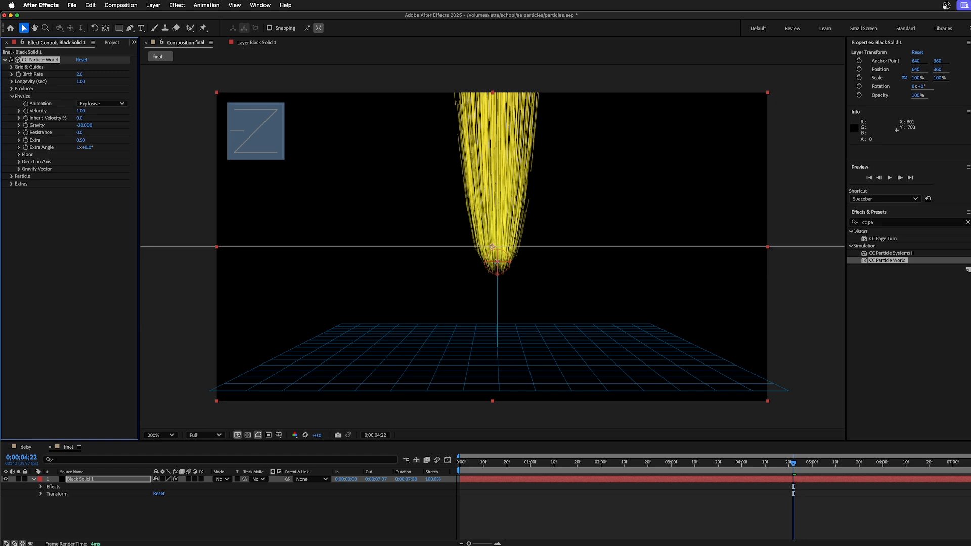
left_click(84, 125)
type("0.5")
key("Return")
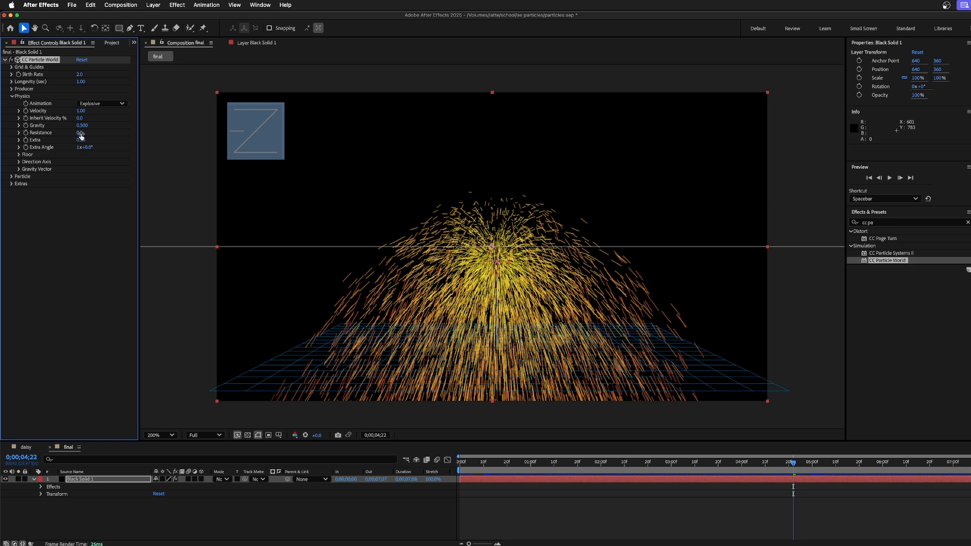
Raise the Physics Resistance to about 21.1 and preview the particles from the first frame.
left_click_drag(83, 133, 182, 150)
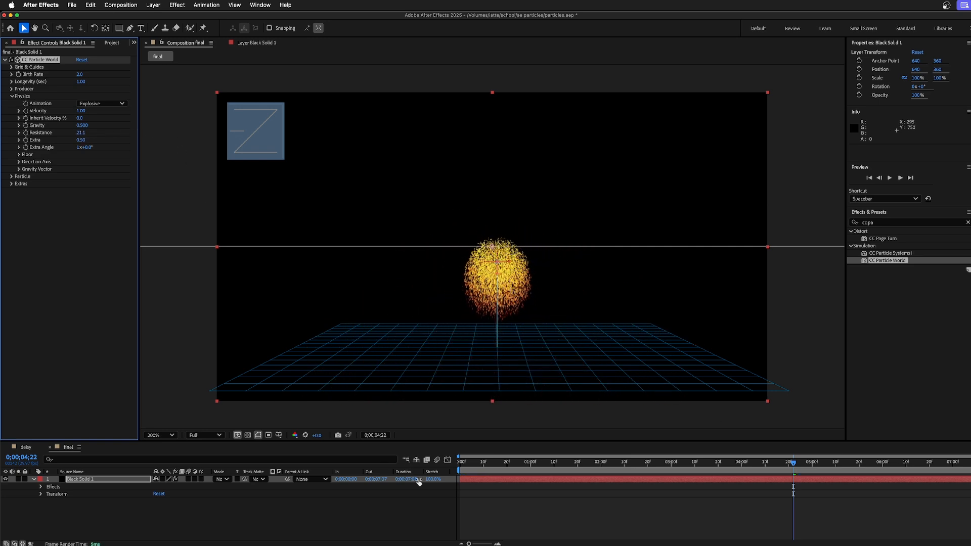
left_click_drag(479, 469, 458, 470)
key("space")
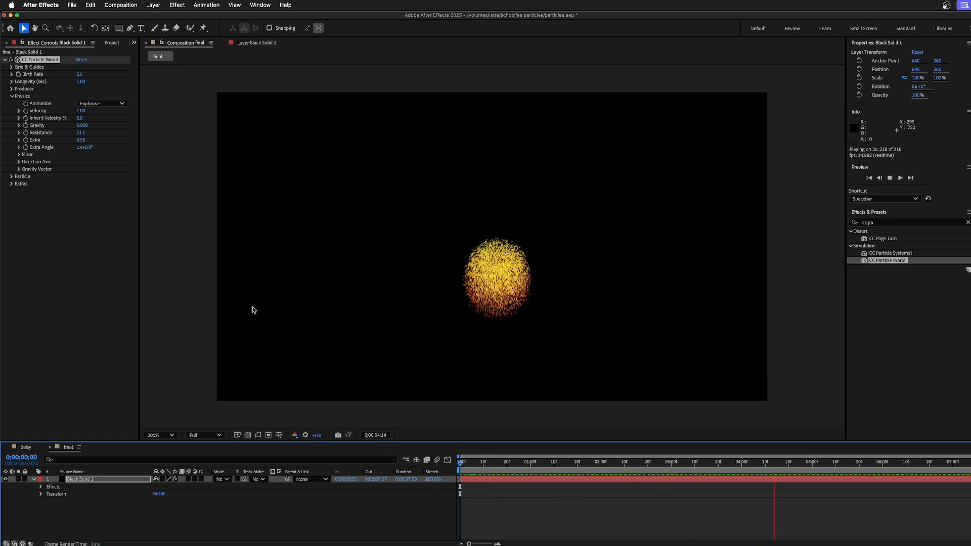
Set the Physics Extra value to 0 and the Velocity to 2 while the preview plays.
left_click(80, 140)
type("0")
key("Return")
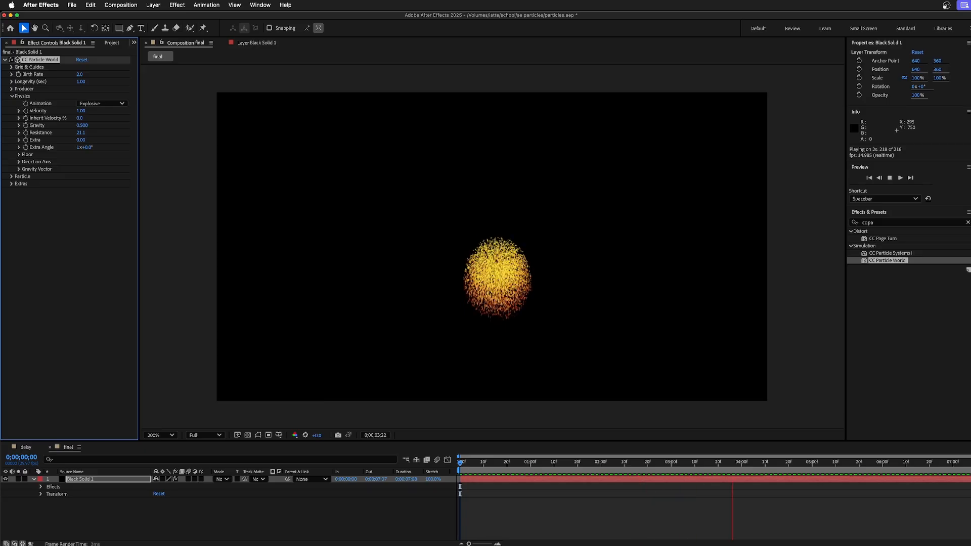
left_click(81, 111)
type("2")
key("Return")
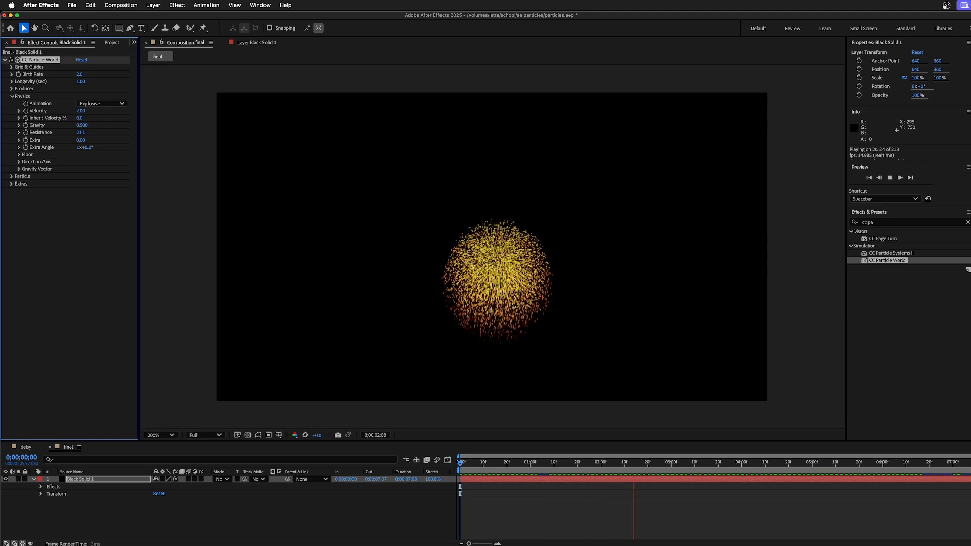
Set the Physics Resistance to 0 and the Velocity to 1.
left_click(80, 132)
type("0")
key("Return")
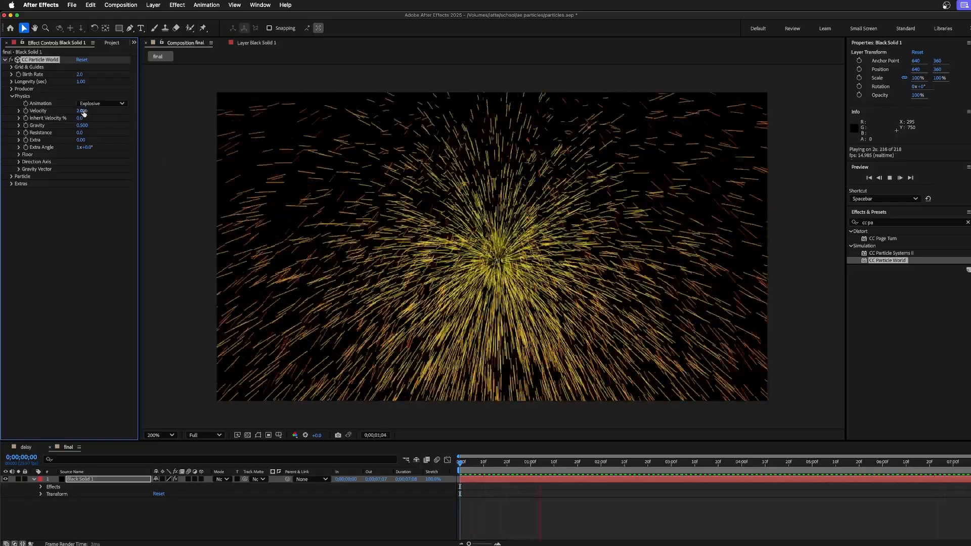
left_click(80, 111)
type("1")
key("Return")
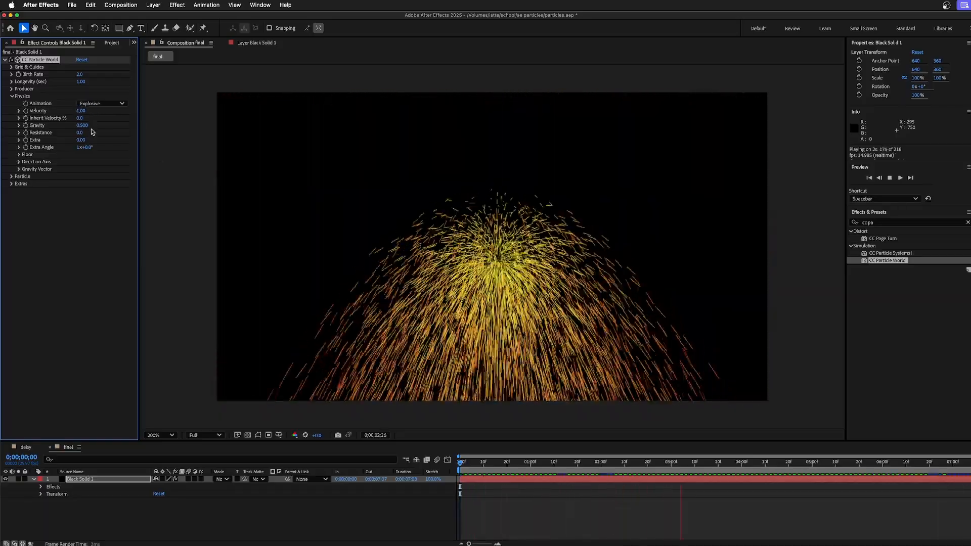
Expand the Physics Floor and the Grid & Guides settings, and stop the preview at 0;00;01;20.
left_click(18, 155)
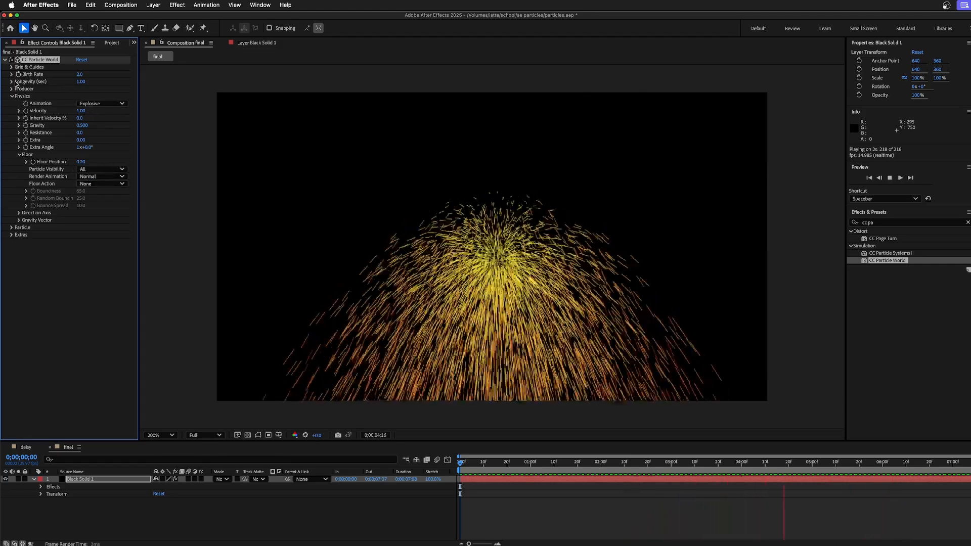
left_click(11, 67)
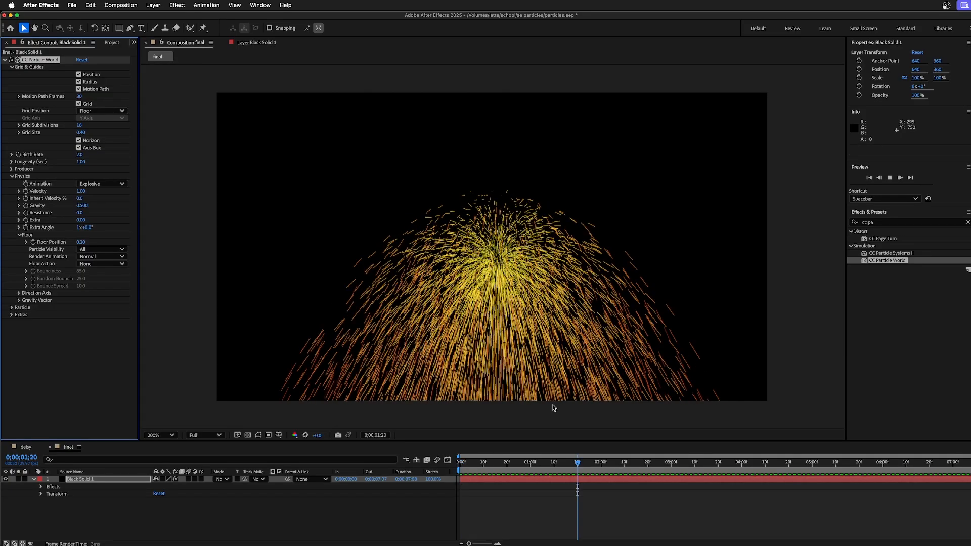
key("space")
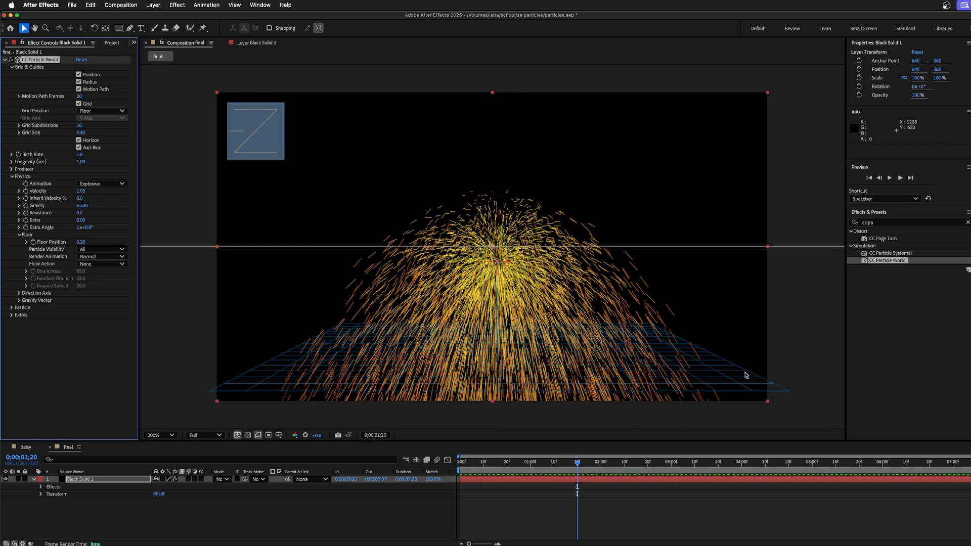
Set the Floor Action to Bounce and preview the particles from the first frame.
left_click(88, 266)
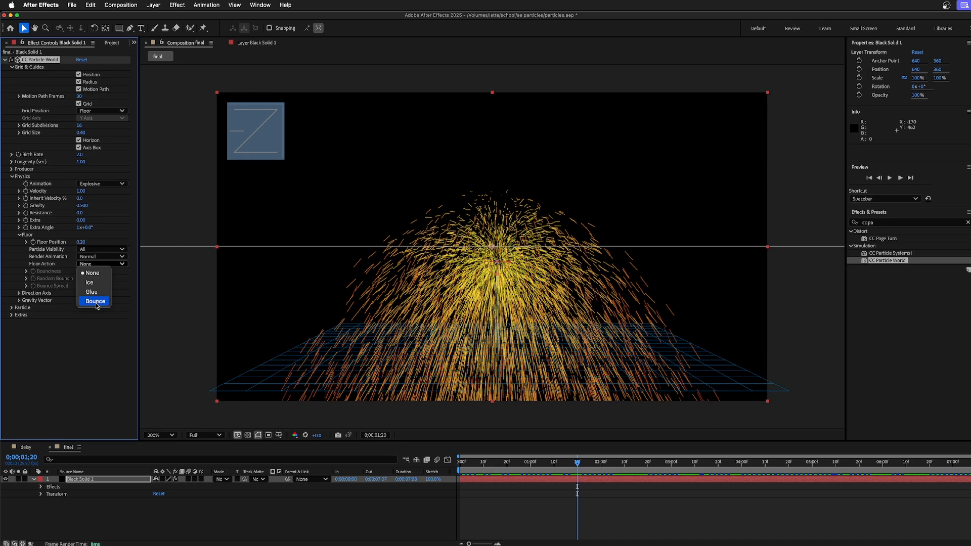
left_click(96, 301)
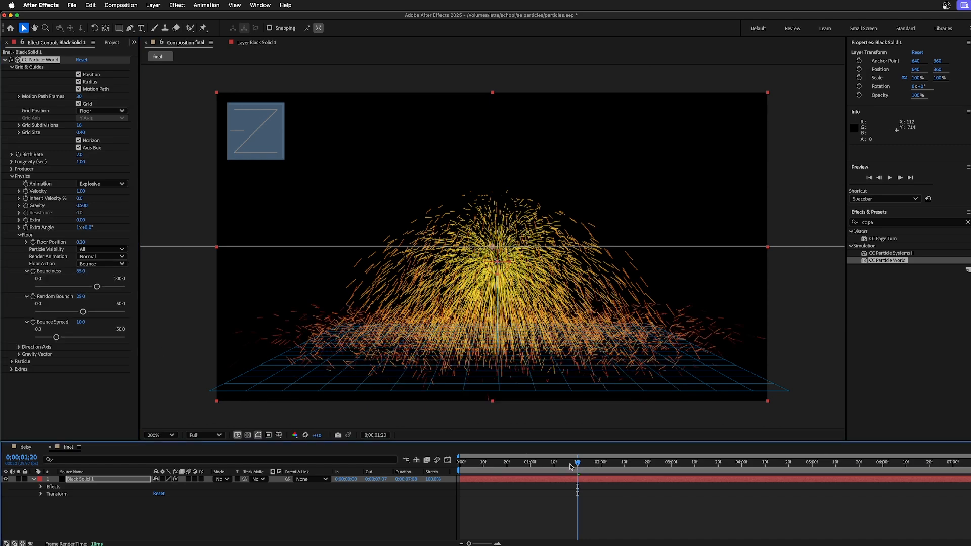
left_click_drag(577, 468, 452, 463)
key("space")
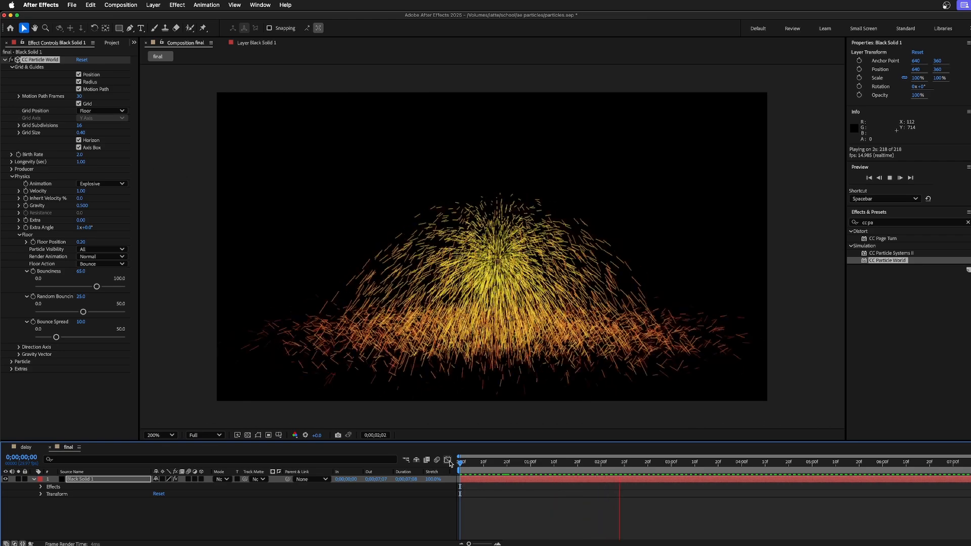
Change the Floor Action to Ice and preview the particles from the first frame.
left_click(99, 263)
left_click(94, 282)
left_click_drag(487, 462, 440, 461)
key("space")
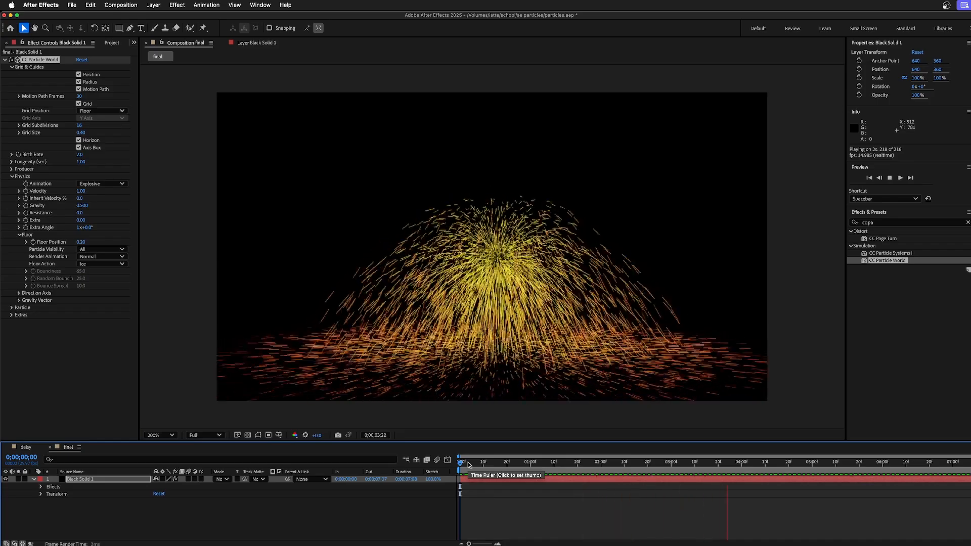
Set the Floor Action to Glue, preview the particles from the first frame, and inspect where they land on the floor.
left_click(100, 263)
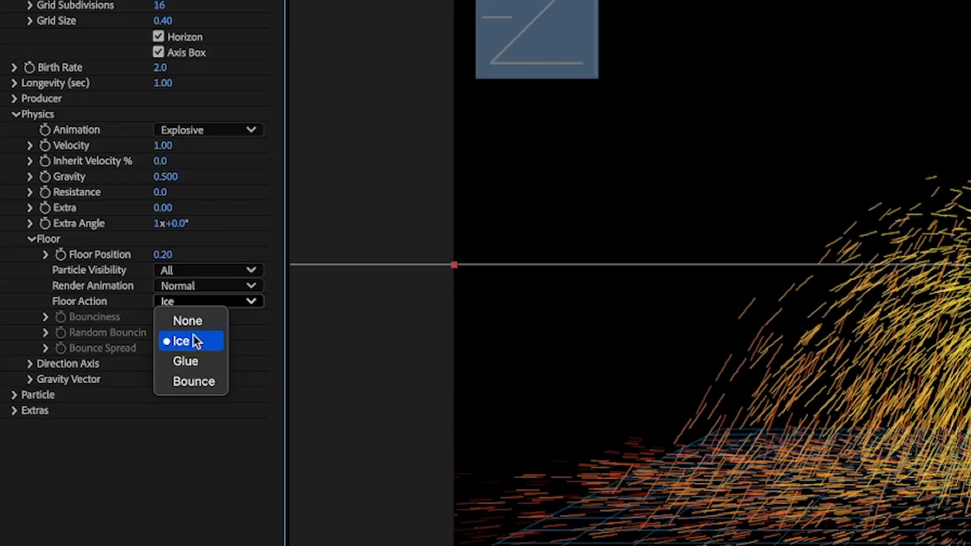
left_click(188, 361)
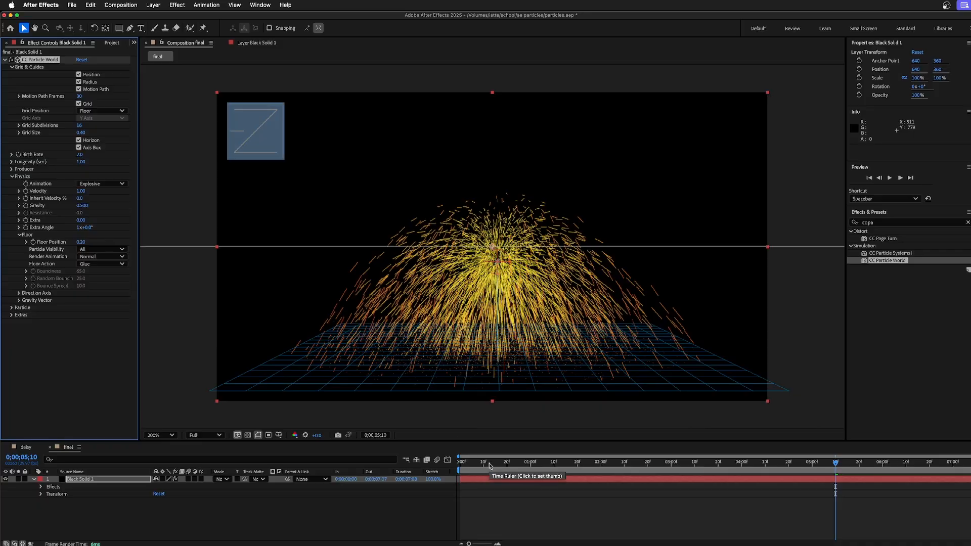
left_click_drag(489, 465, 460, 465)
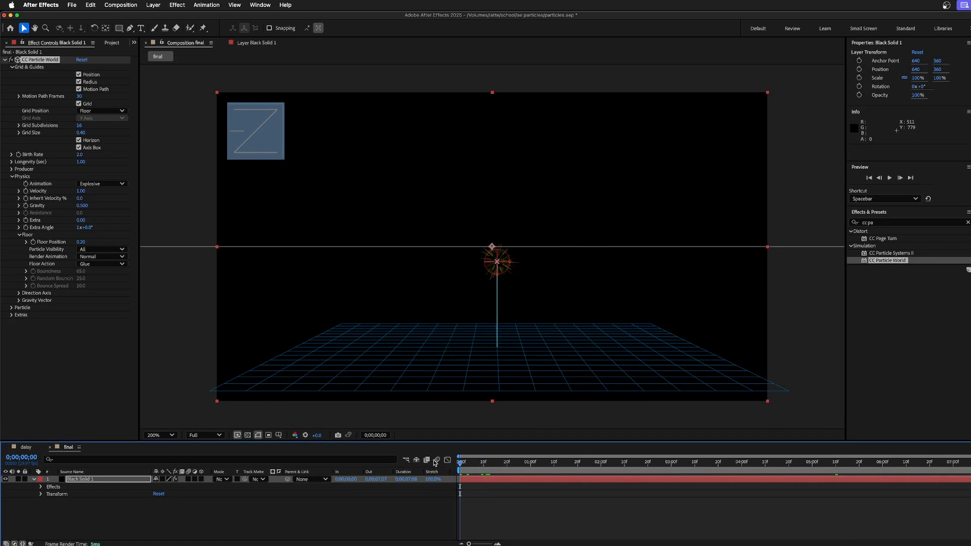
key("space")
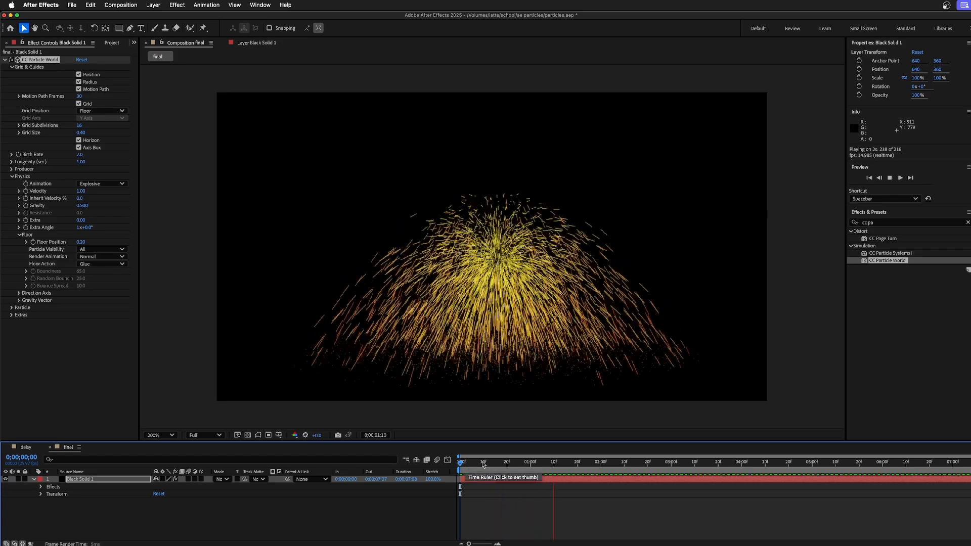
key("space")
scroll(449, 373, "up", 4)
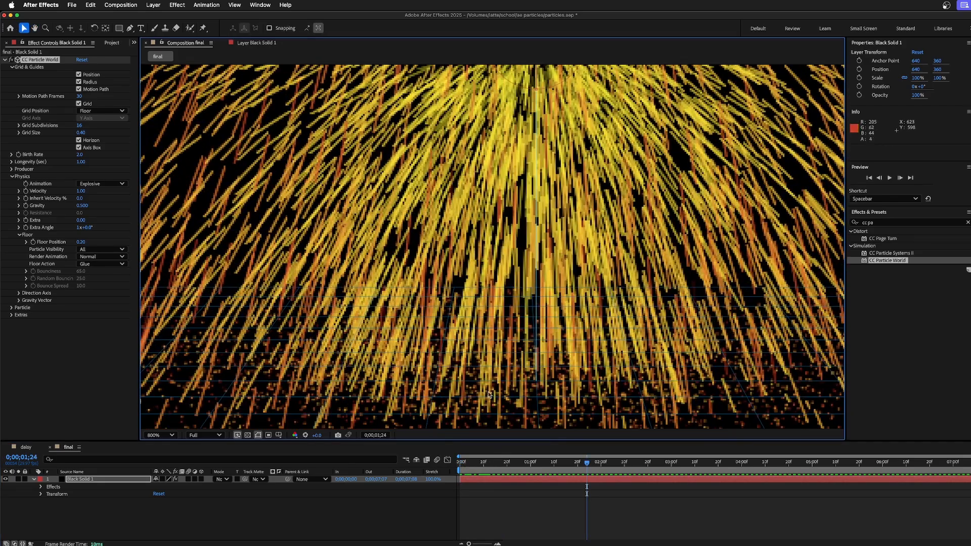
left_click_drag(488, 394, 476, 299)
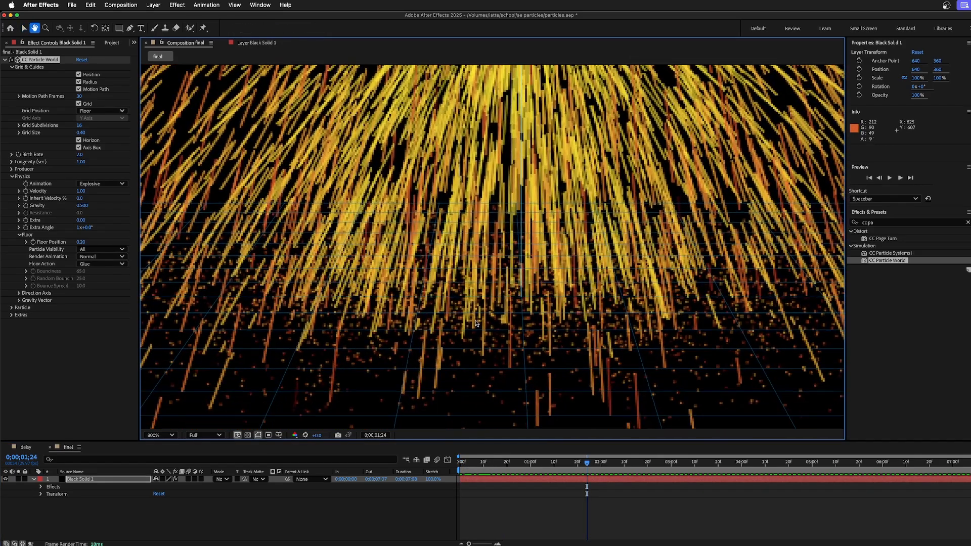
scroll(477, 323, "down", 3)
left_click_drag(467, 463, 452, 462)
key("space")
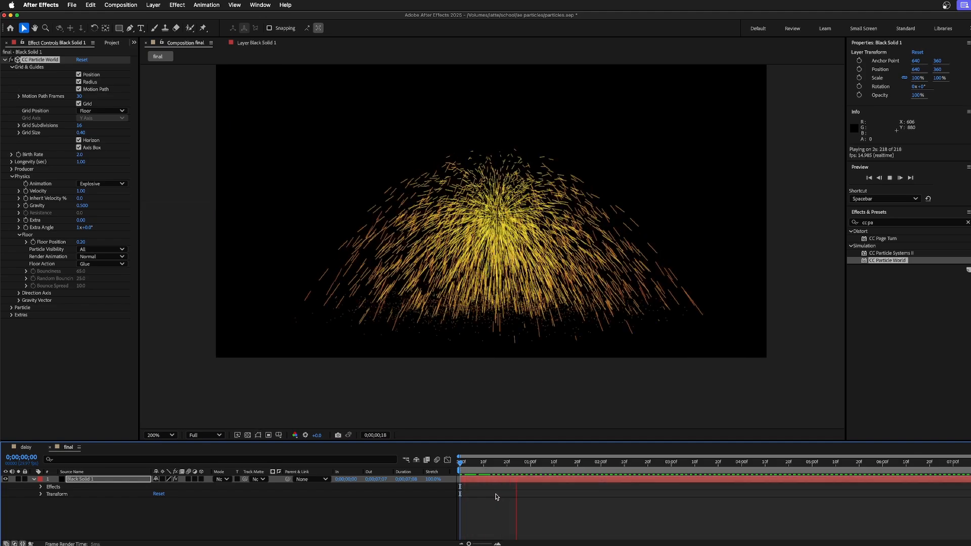
key("space")
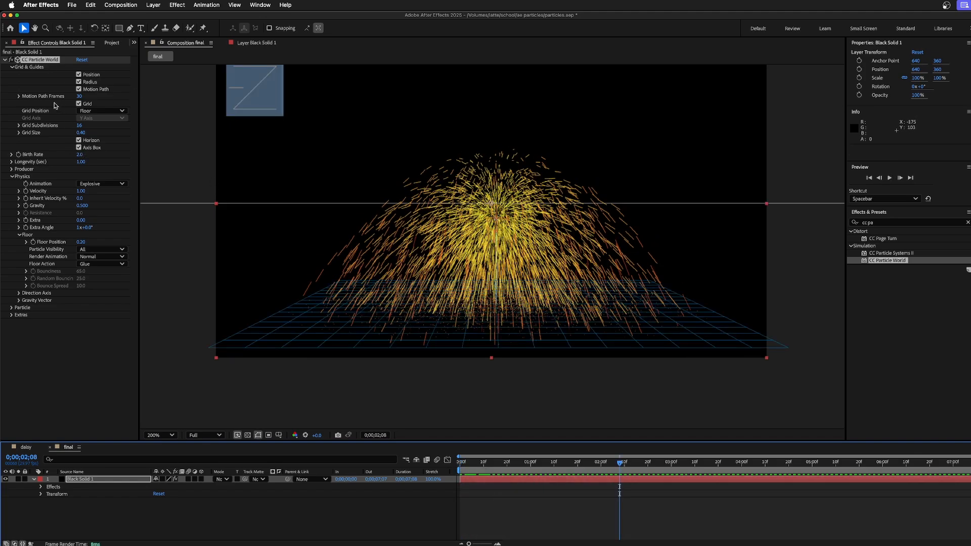
Raise the particle emitter by setting the Producer's Position Y to -0.83, and preview the result.
left_click(13, 169)
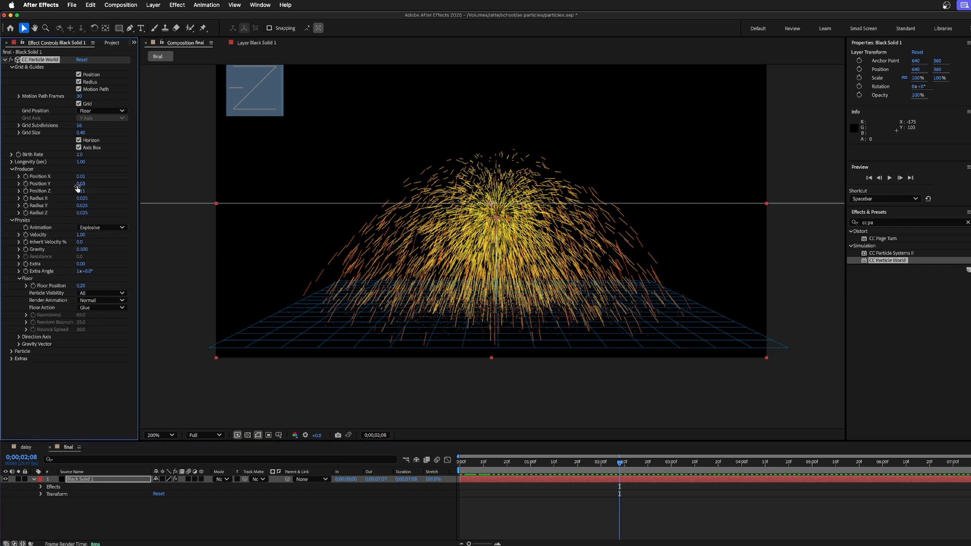
left_click_drag(80, 186, 51, 191)
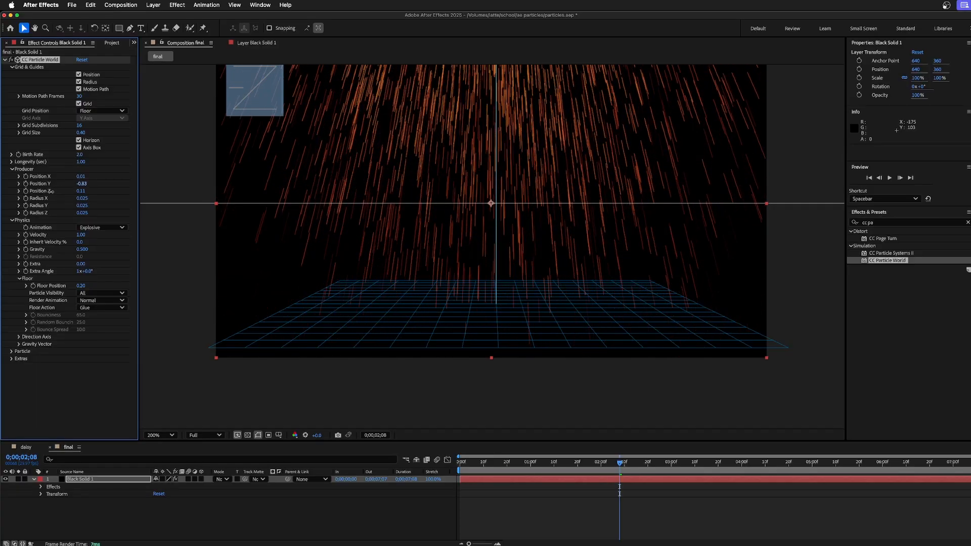
key("space")
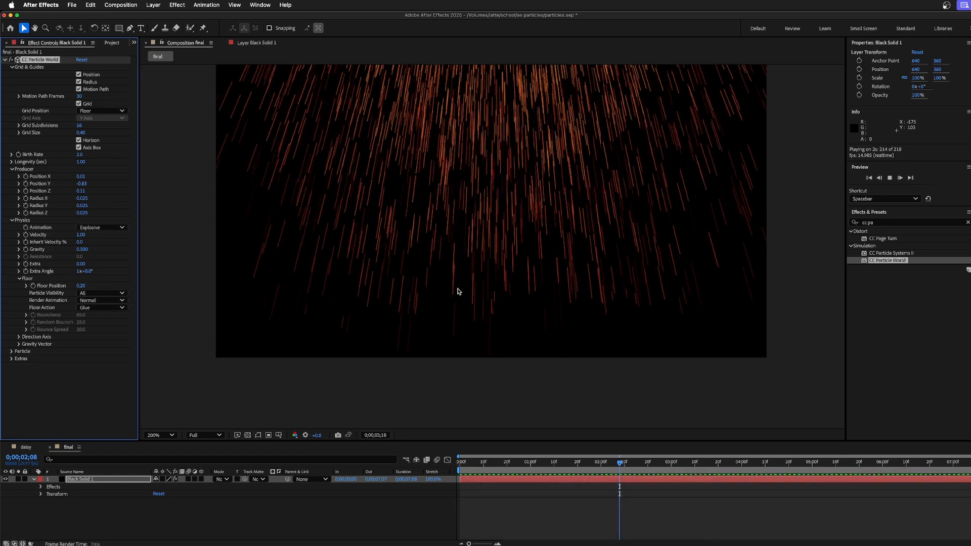
key("space")
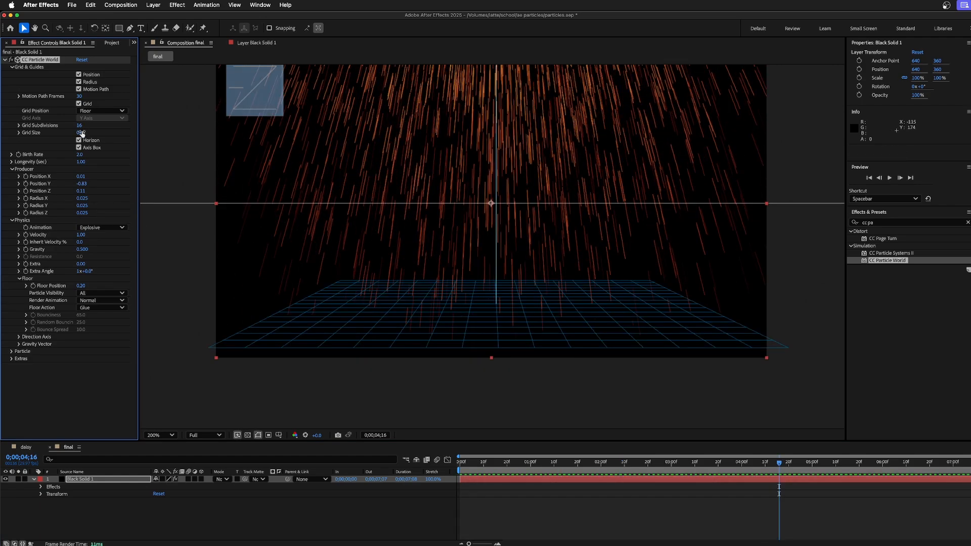
Set the Longevity to 3 seconds and preview the particles from the first frame.
left_click(81, 161)
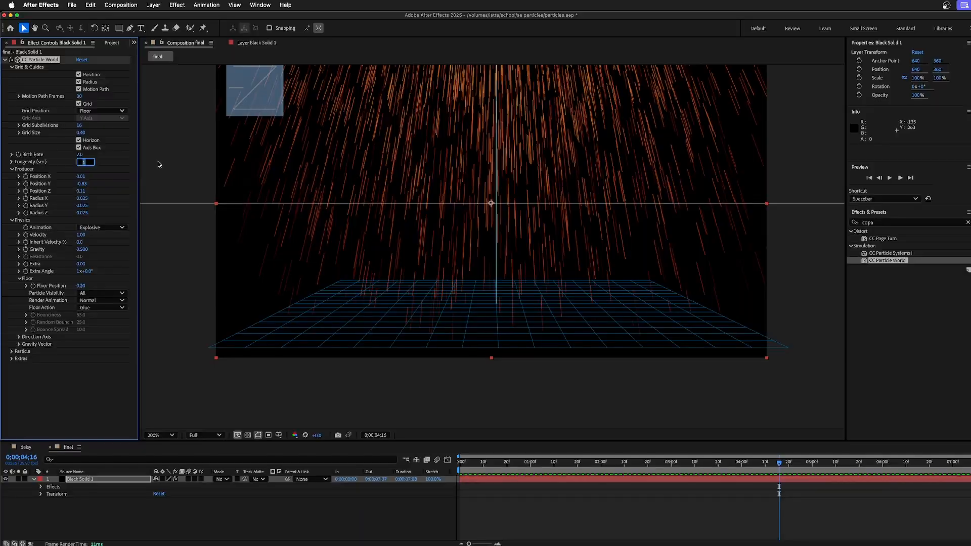
type("3")
left_click(438, 455)
key("space")
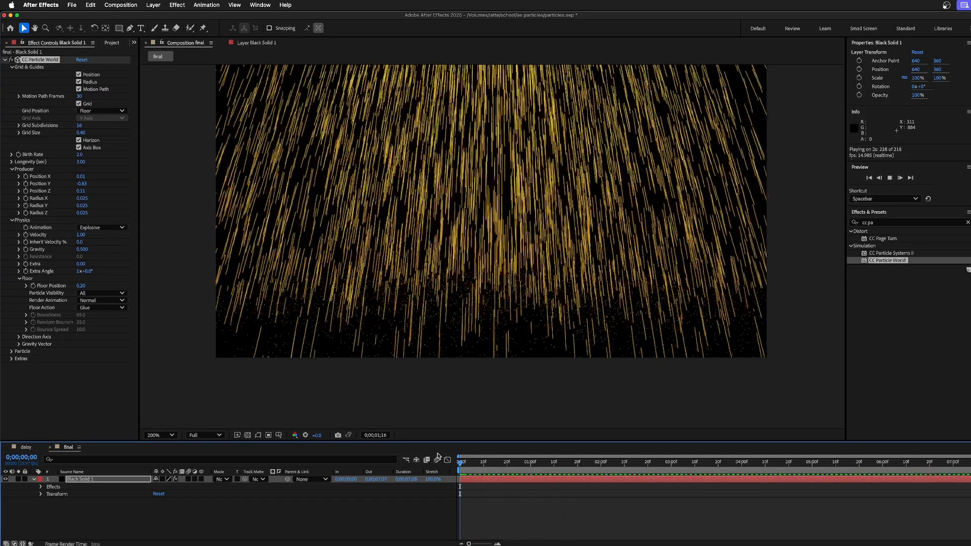
key("space")
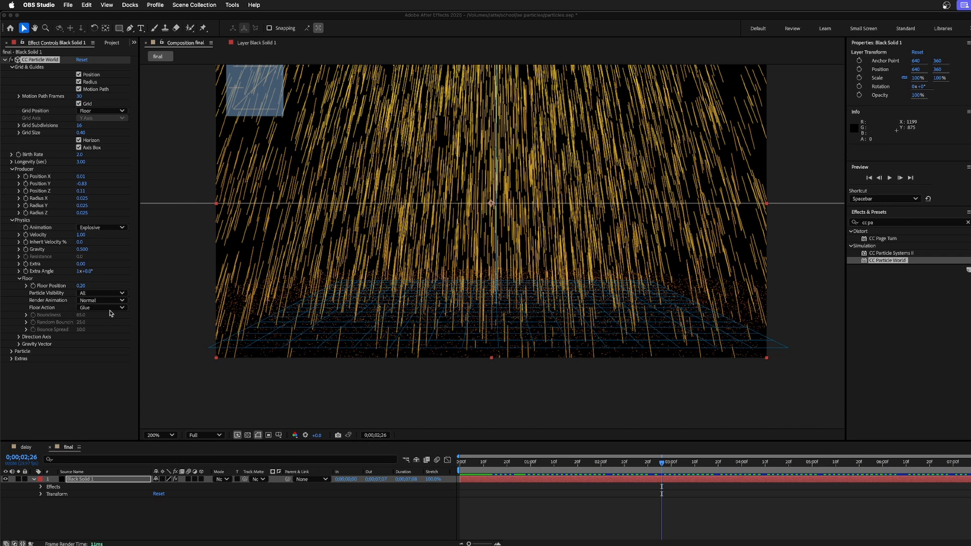
Collapse the Physics settings and expand the Particle settings.
left_click(14, 224)
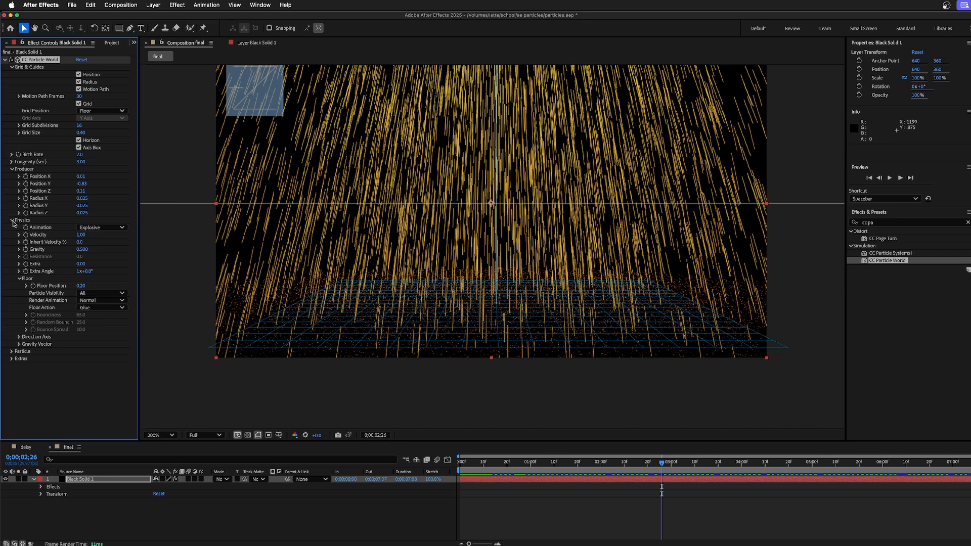
left_click(12, 220)
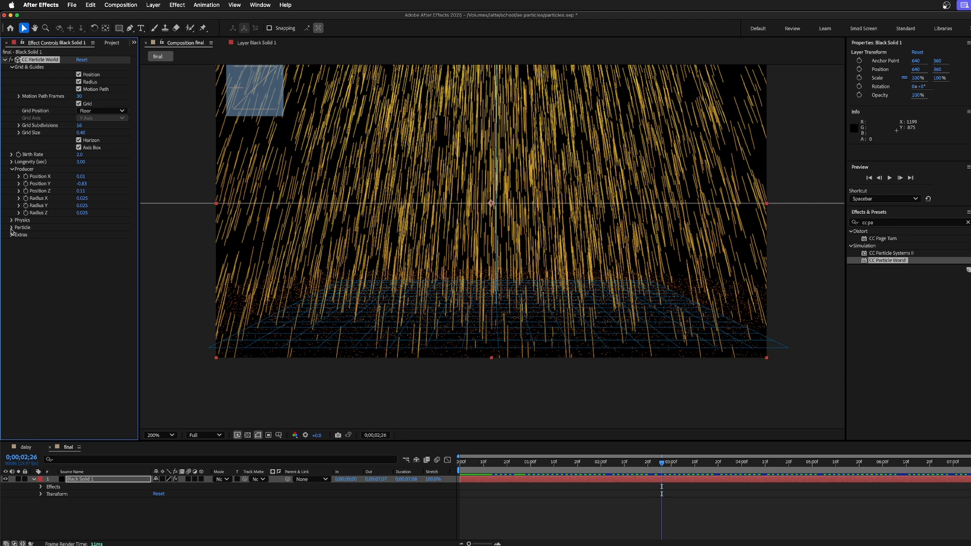
left_click(12, 228)
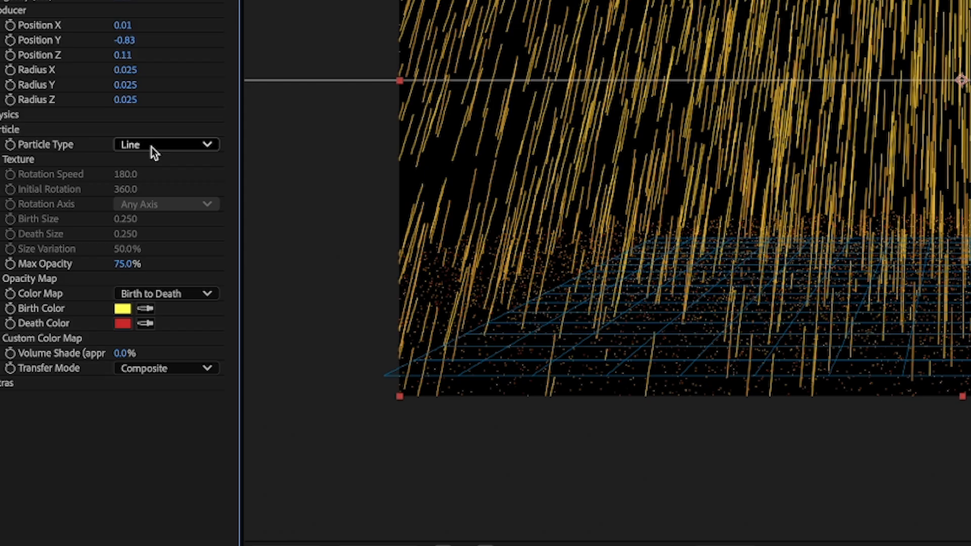
Change the Particle Type to Star and preview the particles from the first frame.
left_click(97, 236)
left_click(160, 183)
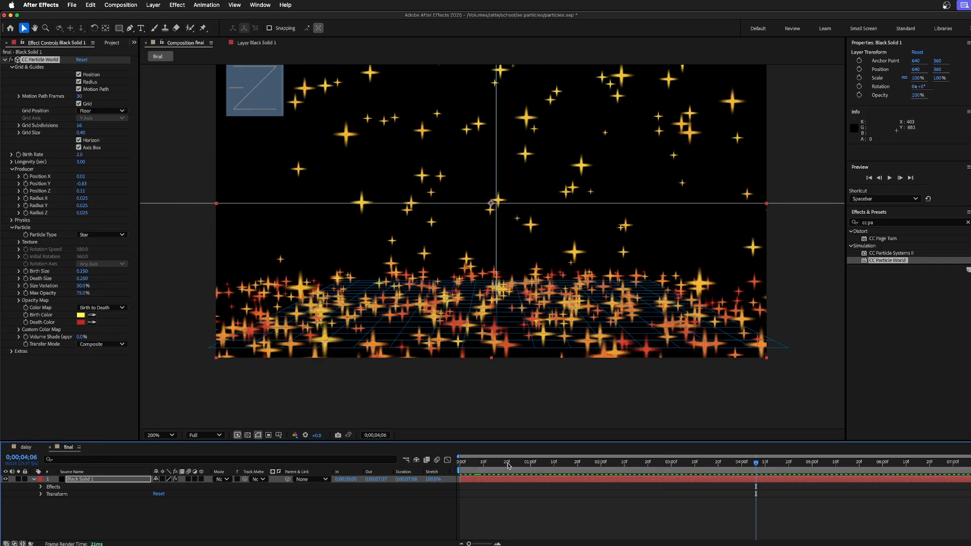
left_click_drag(508, 464, 460, 462)
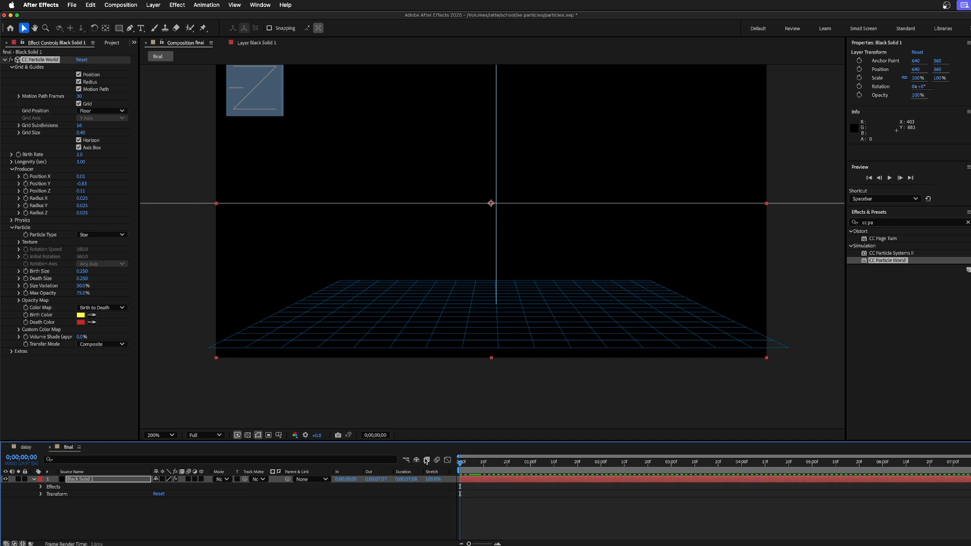
key("space")
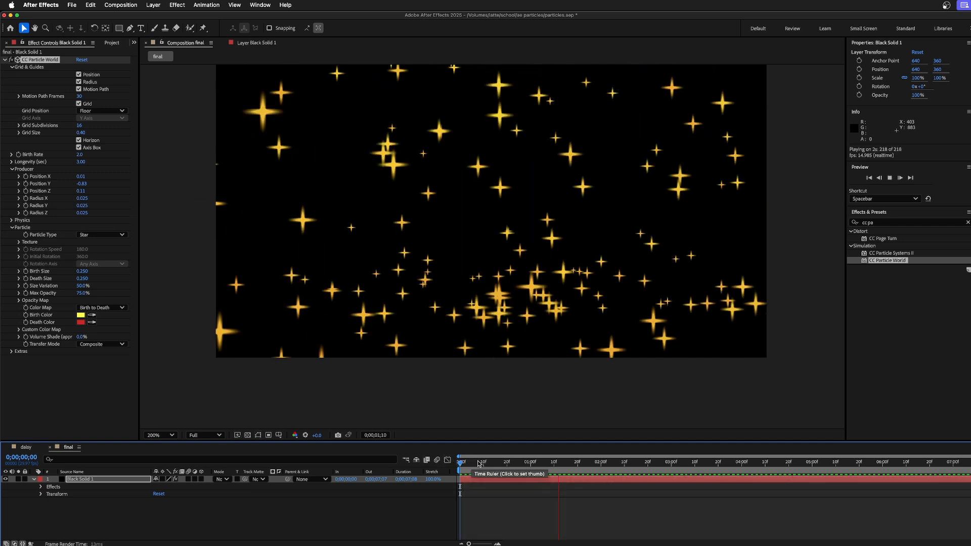
key("space")
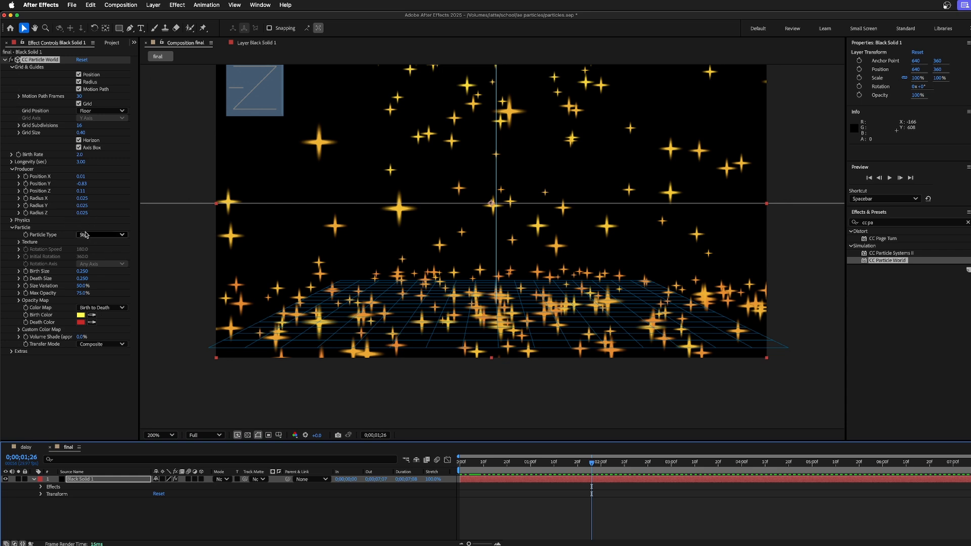
Change the Particle Type to Shaded Sphere and preview the animation.
left_click(101, 234)
left_click(105, 267)
key("space")
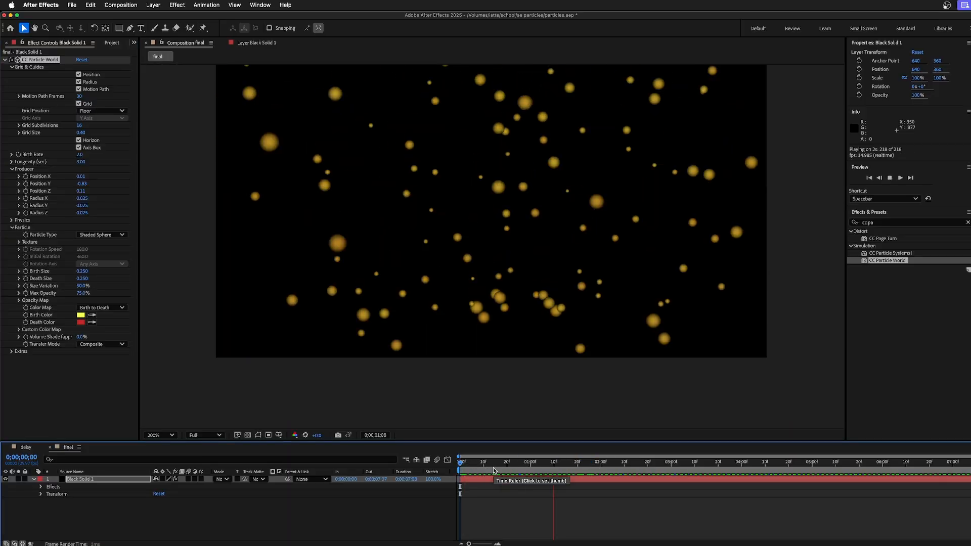
key("space")
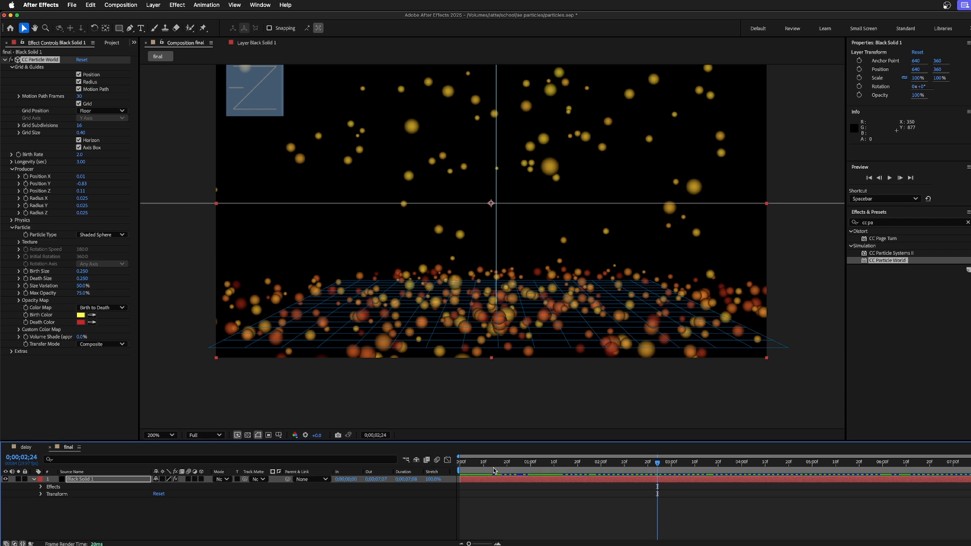
Change the Particle Type to Faded Sphere, examine the particles near the floor up close, and preview the animation.
left_click(101, 235)
left_click(104, 276)
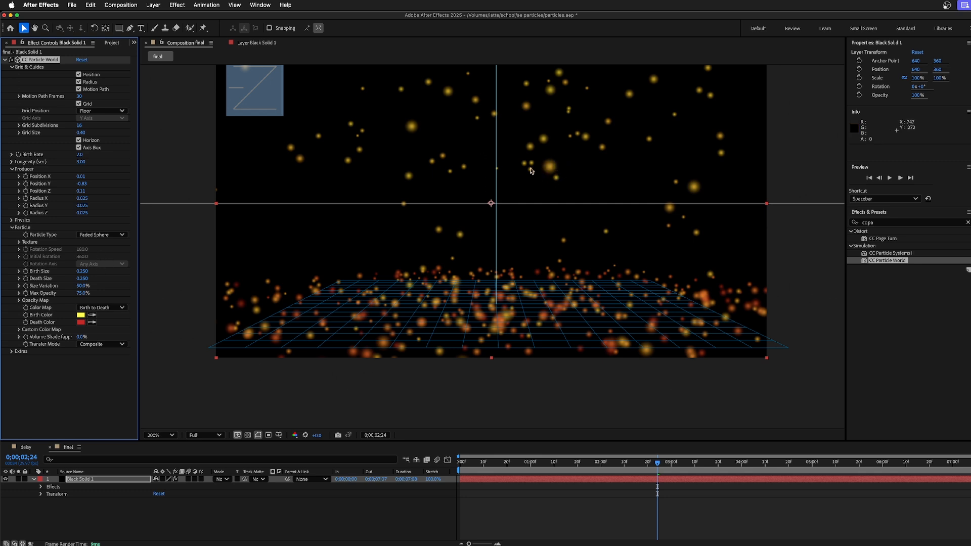
key("period")
key("space")
left_click_drag(492, 401, 483, 337)
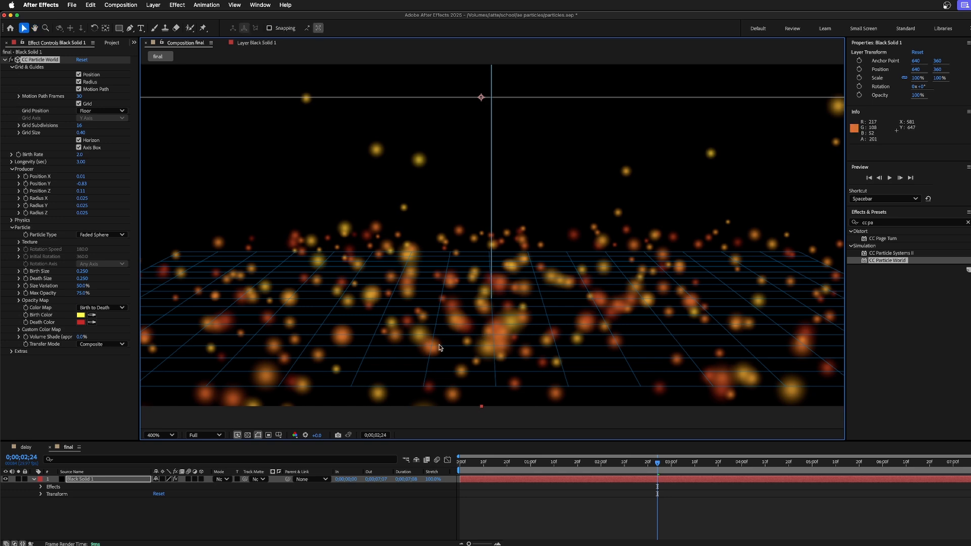
key("Home")
key("space")
key("space")
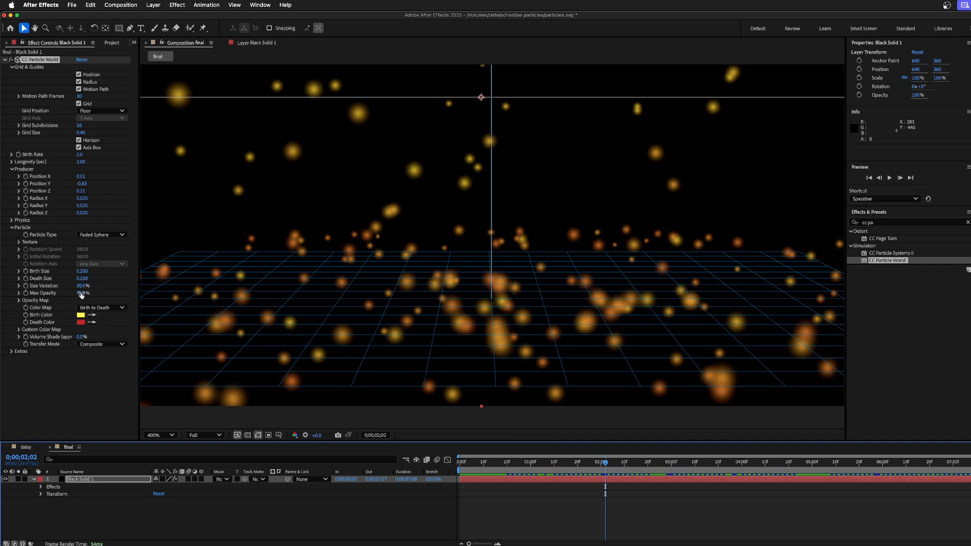
Change the Particle Type to TriPolygon and preview the whole frame from the start.
left_click(101, 234)
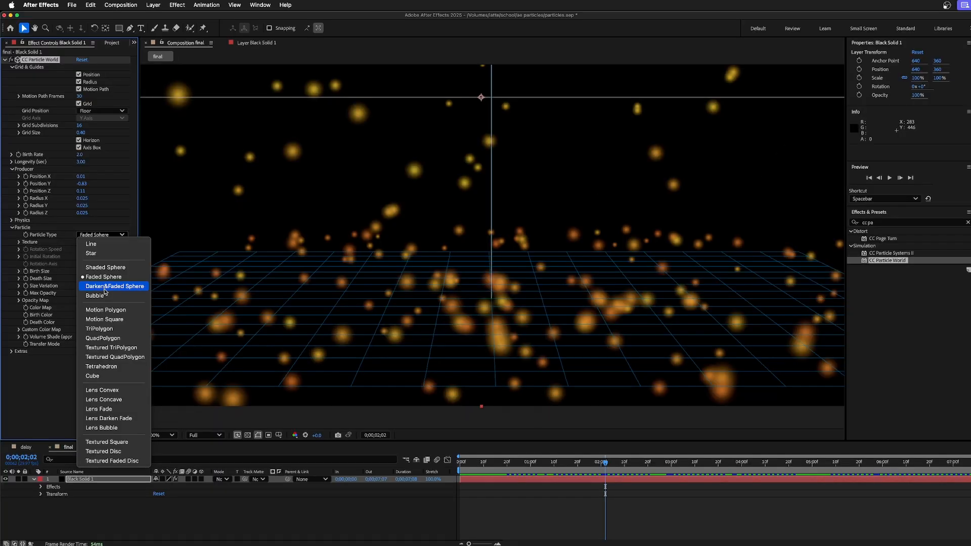
left_click(101, 329)
left_click_drag(603, 465, 428, 459)
scroll(506, 373, "down", 1)
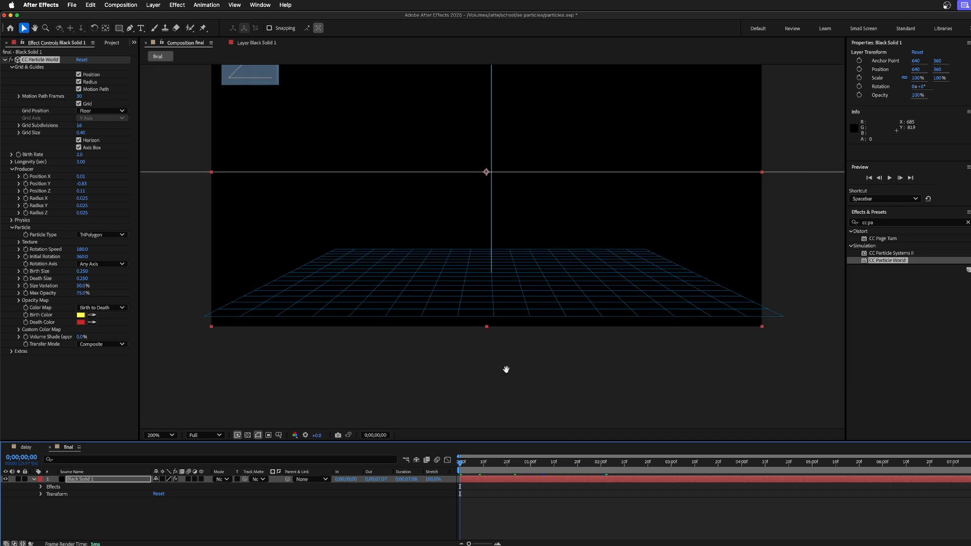
key("space")
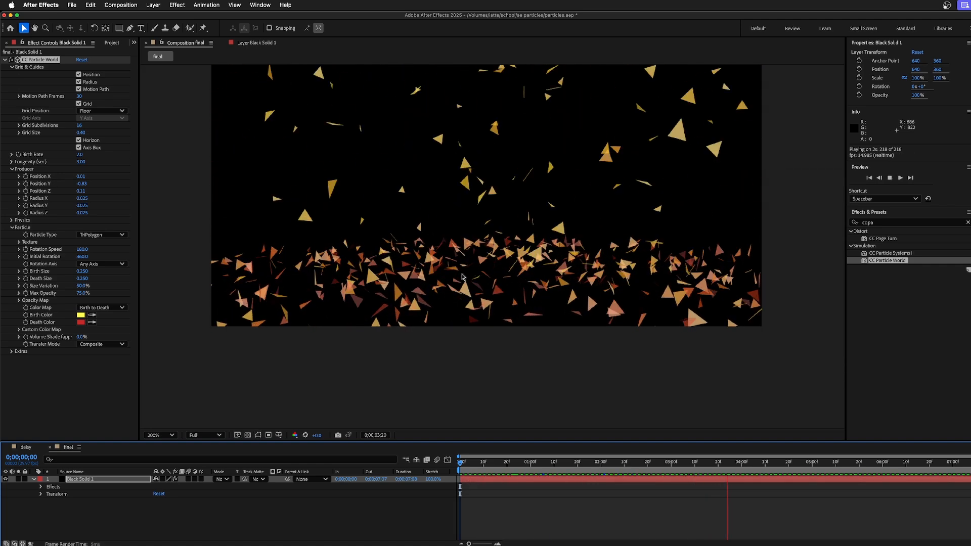
key("space")
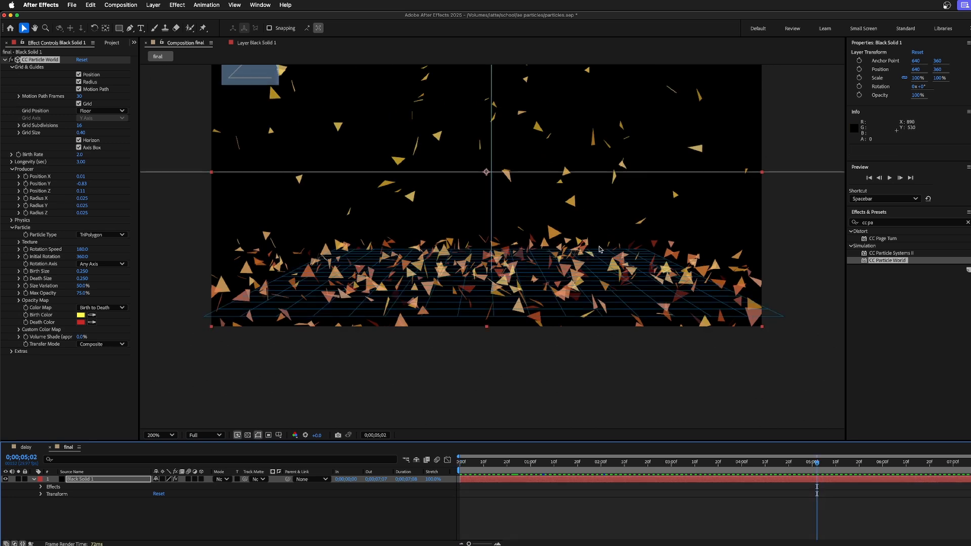
Set the Particle Type back to Line and look over its Texture options, leaving that group collapsed.
left_click(101, 236)
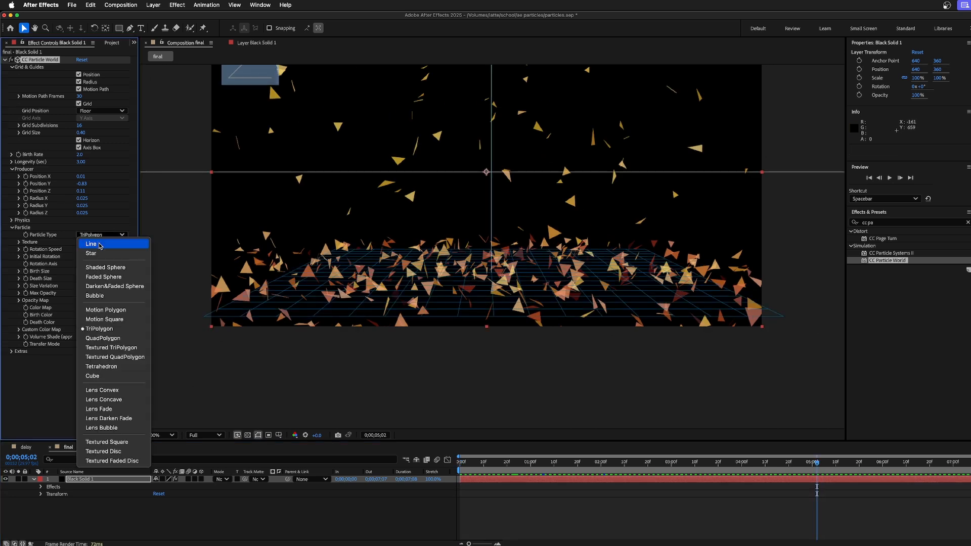
left_click(101, 245)
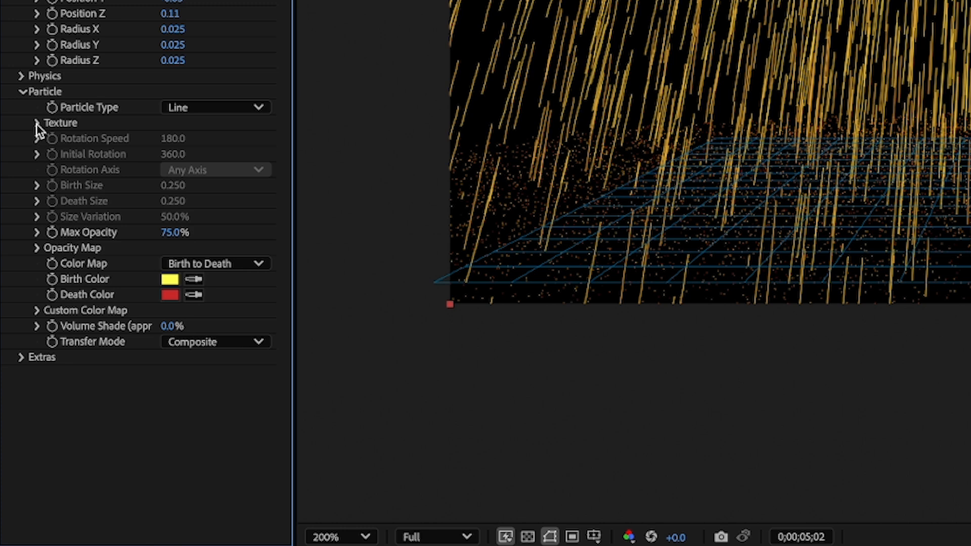
left_click(37, 124)
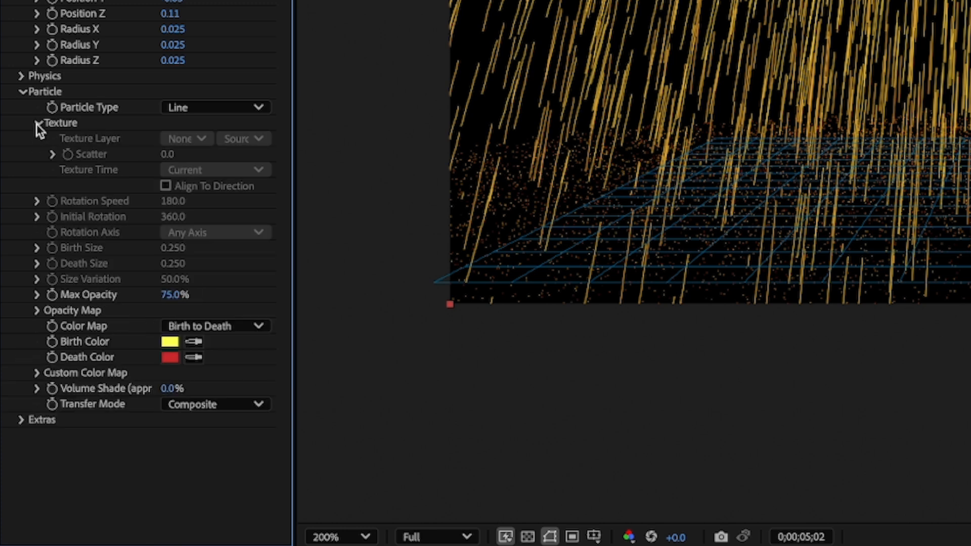
left_click(37, 126)
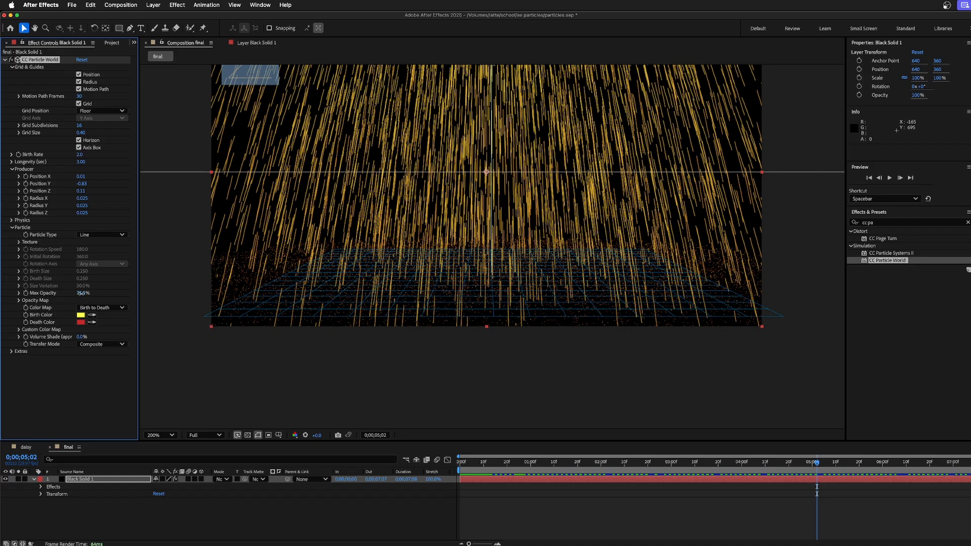
Try several Max Opacity values for the line particles, settling on 47%.
left_click_drag(81, 293, 120, 299)
left_click_drag(198, 342, 135, 342)
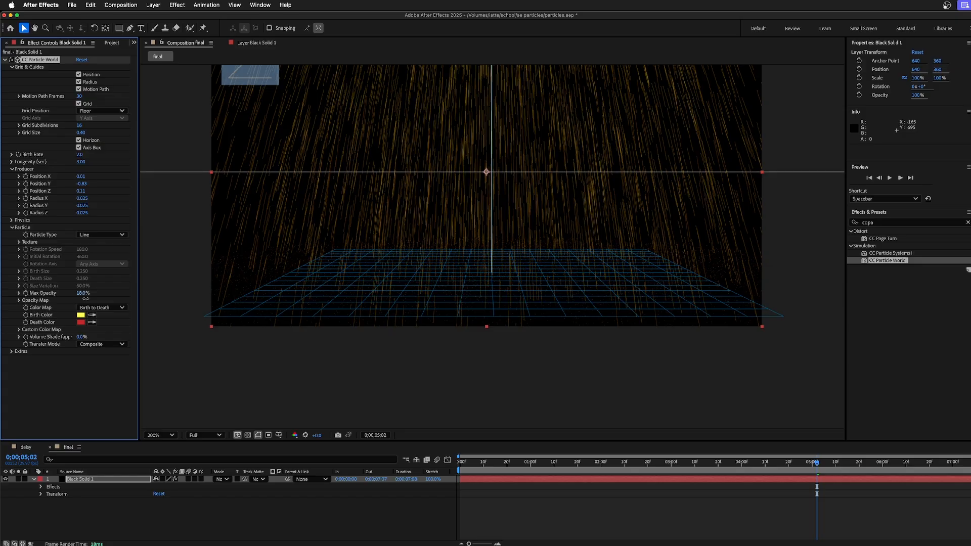
left_click_drag(87, 298, 126, 301)
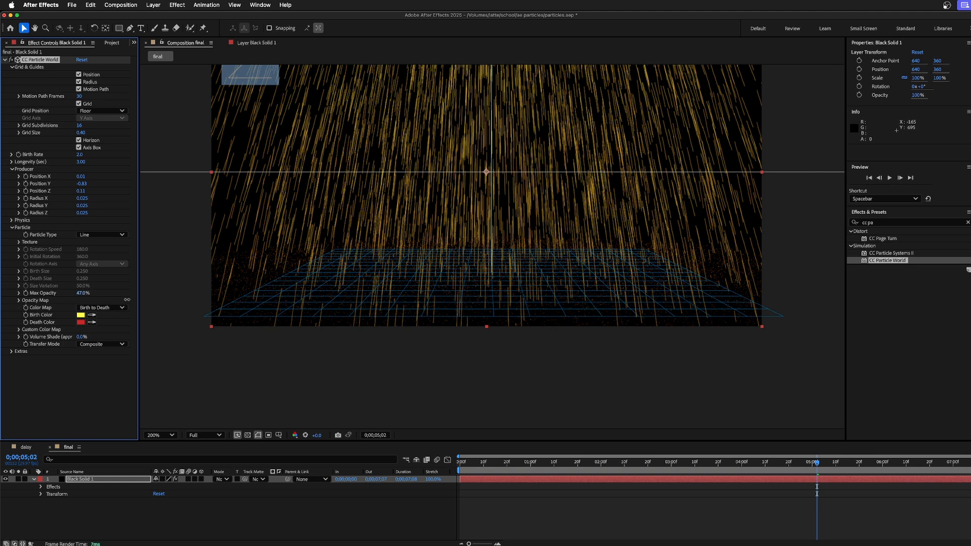
Redraw the Opacity Map, first as several peaks, then as a curve that rises early and stays high until the particles' death.
left_click(19, 300)
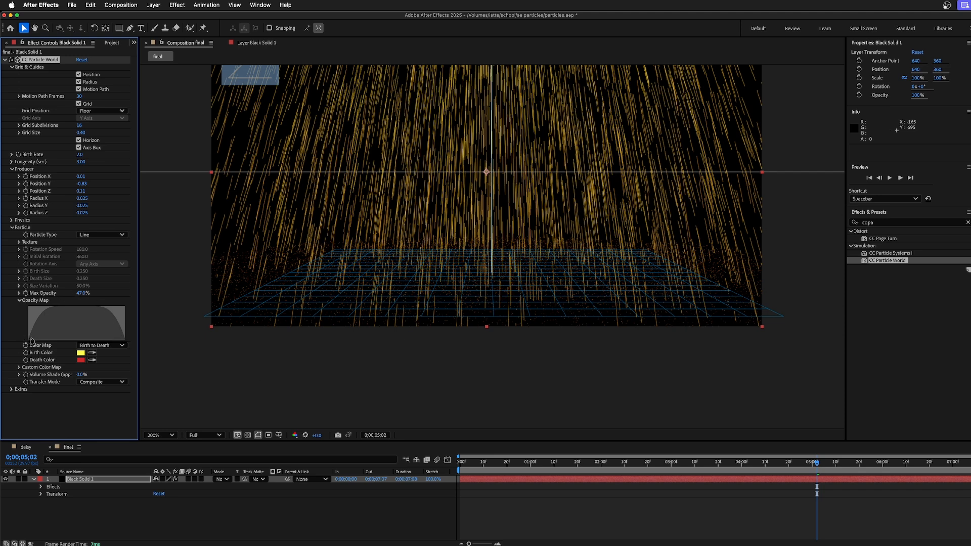
mouse_move(29, 340)
left_mouse_down()
mouse_move(49, 310)
mouse_move(60, 335)
mouse_move(75, 306)
mouse_move(95, 336)
mouse_move(108, 312)
mouse_move(128, 341)
left_mouse_up()
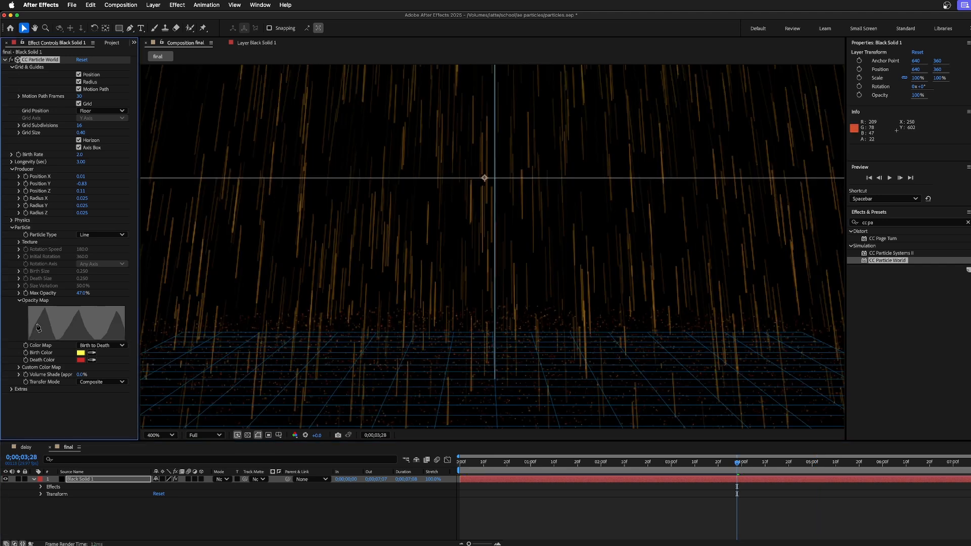
left_click_drag(31, 340, 55, 310)
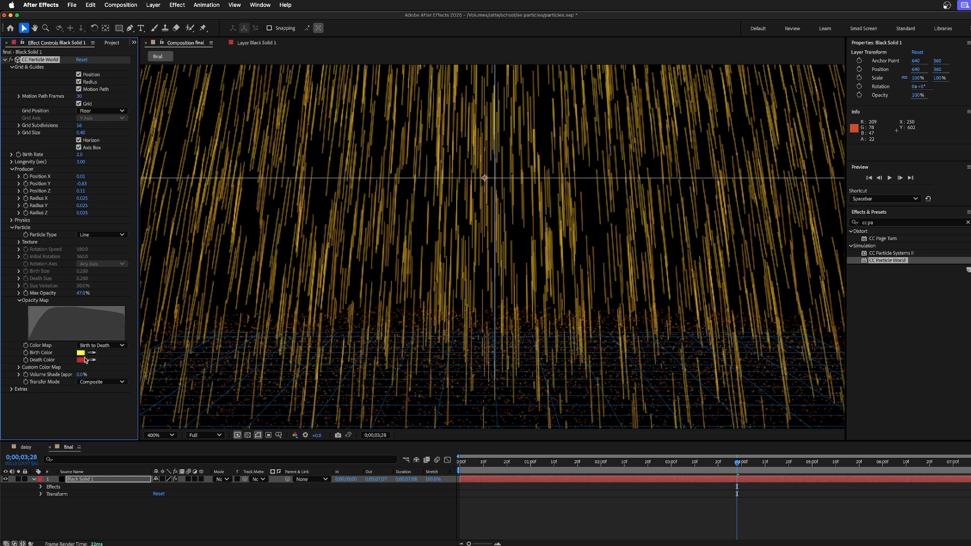
Set the particles' Birth Color to pure red (FF0000).
left_click(82, 354)
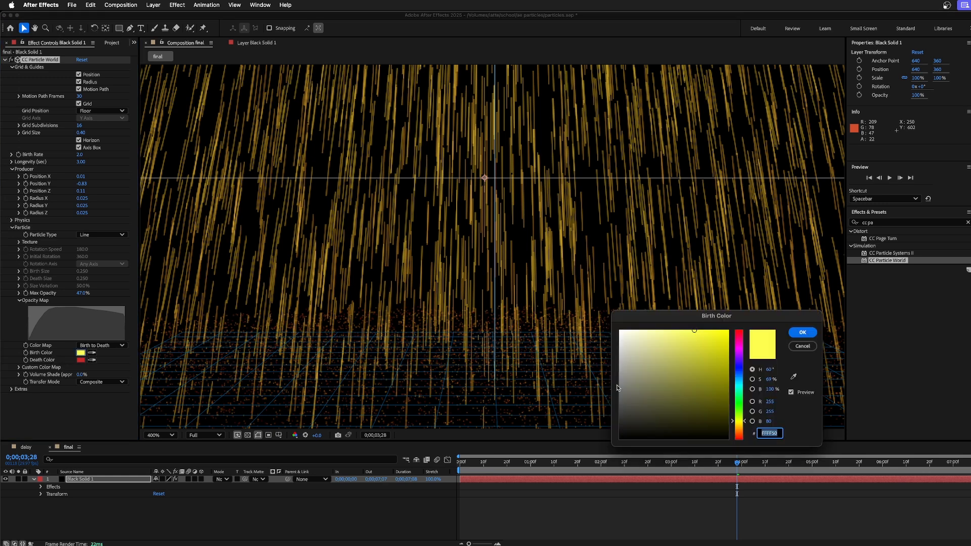
left_click_drag(638, 360, 597, 301)
left_click_drag(695, 393, 739, 440)
left_click_drag(720, 364, 732, 311)
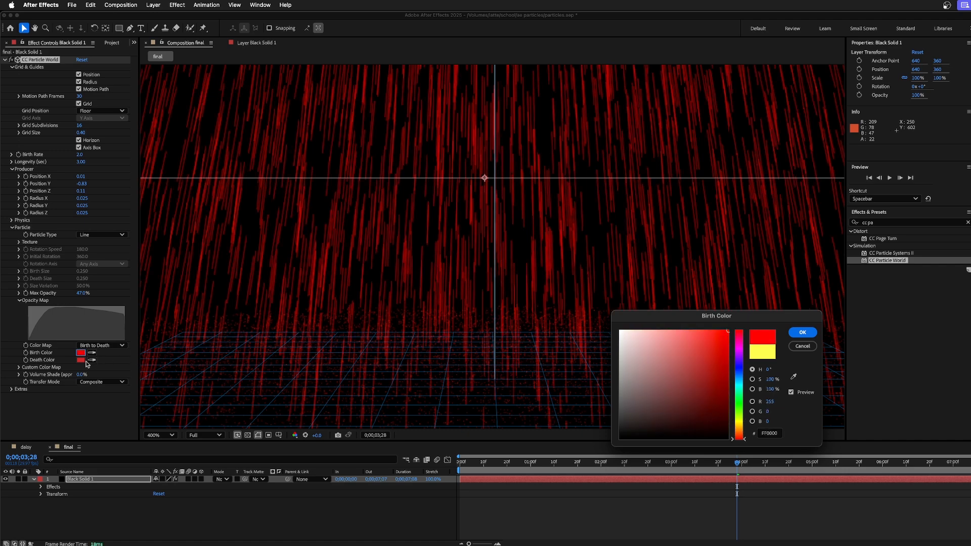
left_click(802, 332)
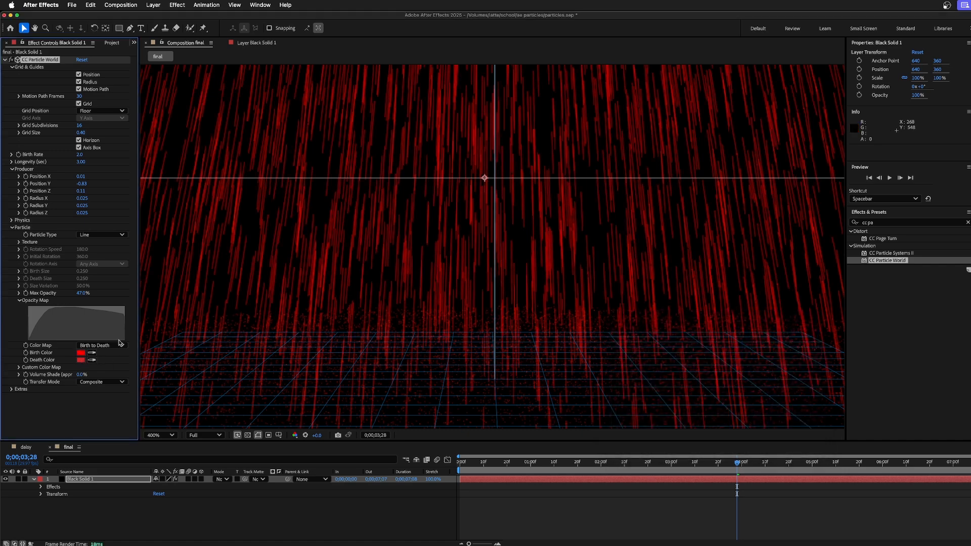
Set the particles' Death Color to bright blue (0011FF).
left_click(80, 360)
left_click_drag(735, 426, 732, 327)
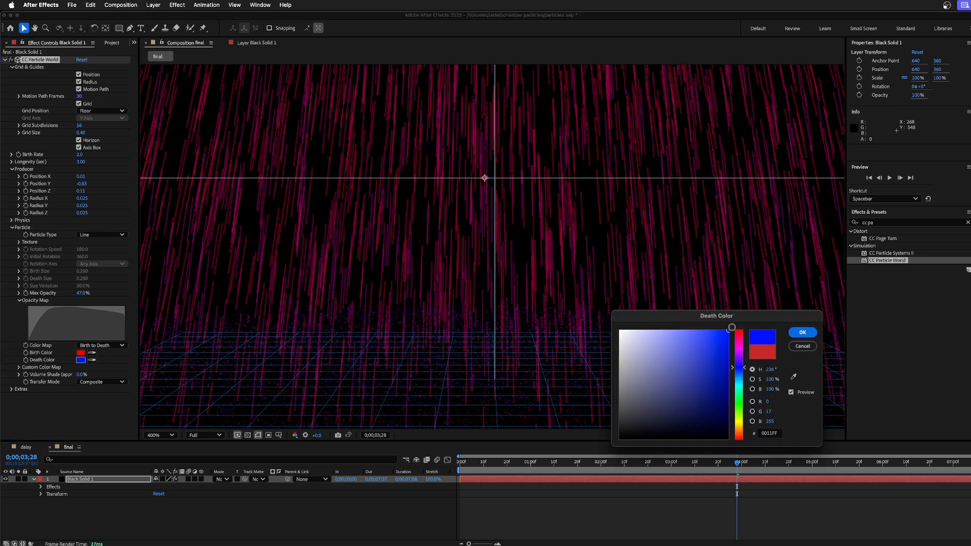
left_click(799, 333)
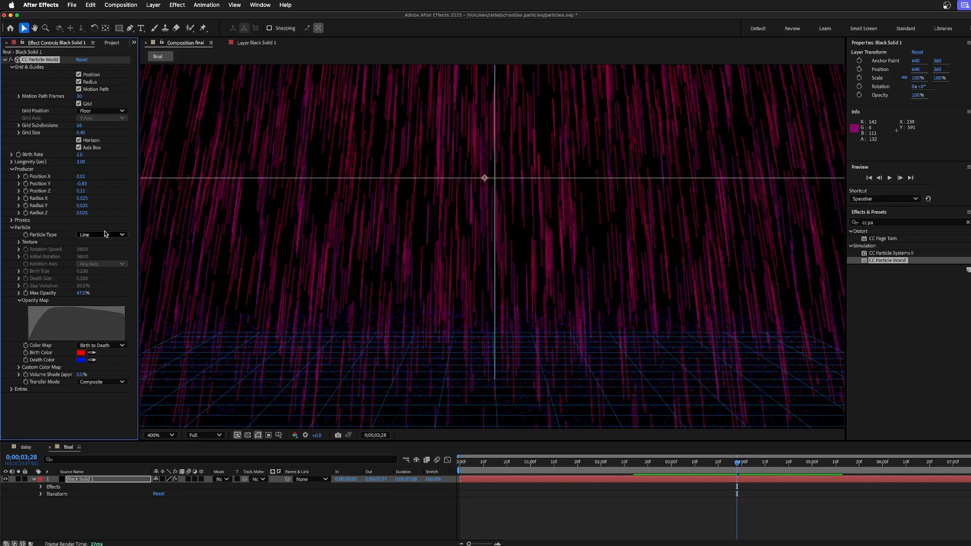
Set the particles' Birth Color to white (FFFFFF) and collapse the Opacity Map.
left_click(81, 353)
left_click(620, 331)
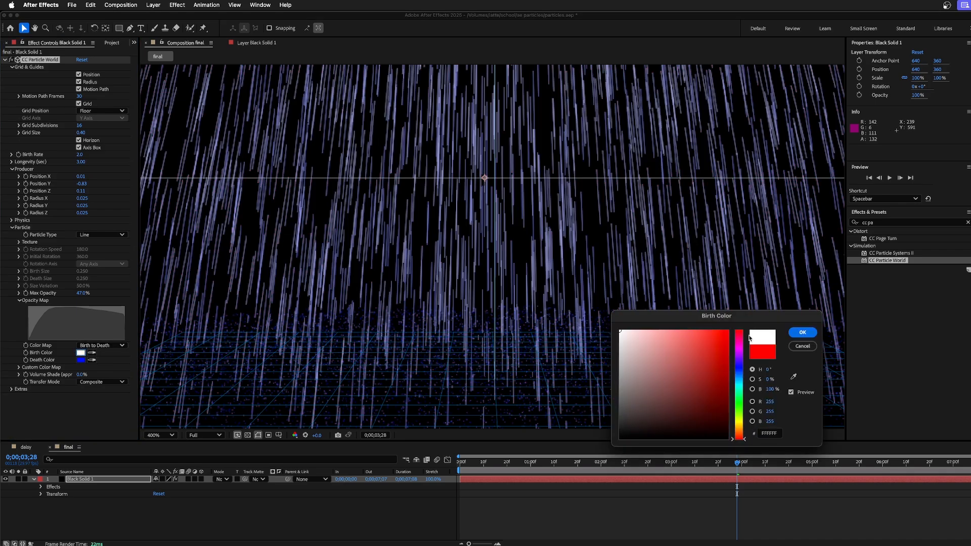
left_click(803, 333)
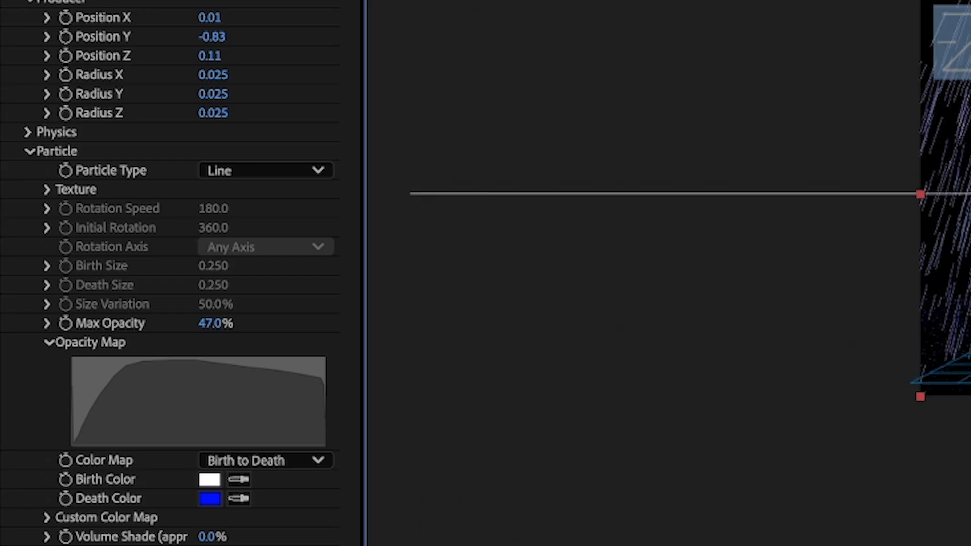
left_click(49, 342)
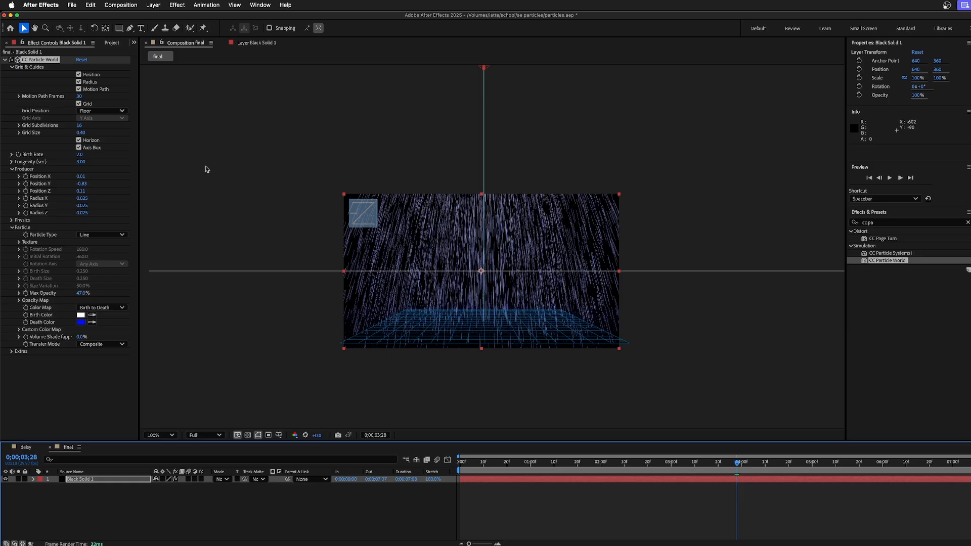
Open the daisy composition from the project items and hide its daisy2 layer.
left_click(112, 42)
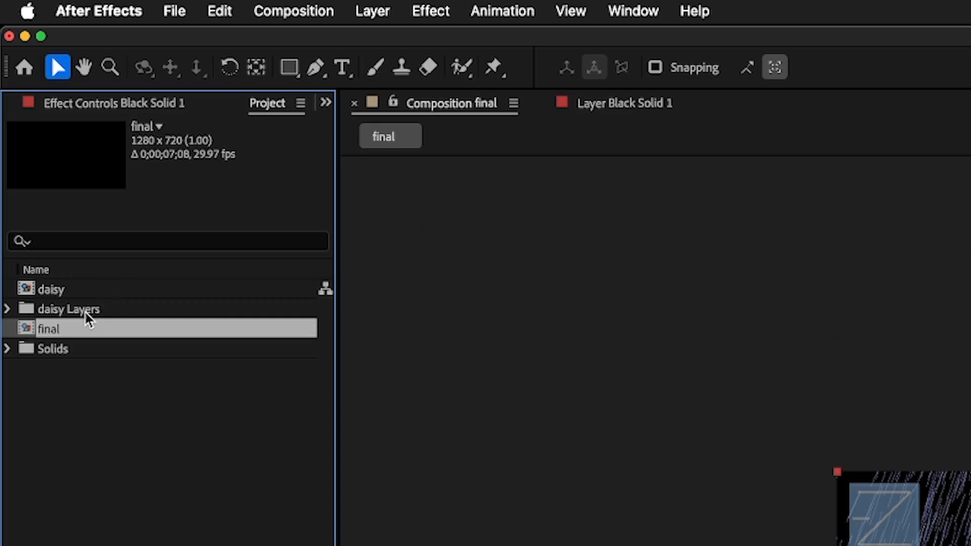
left_click(39, 291)
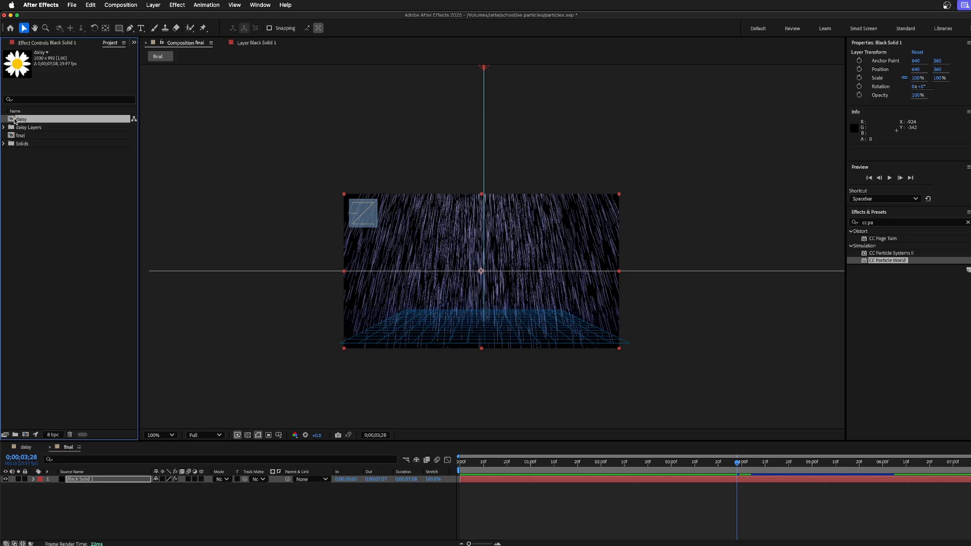
double_click(16, 121)
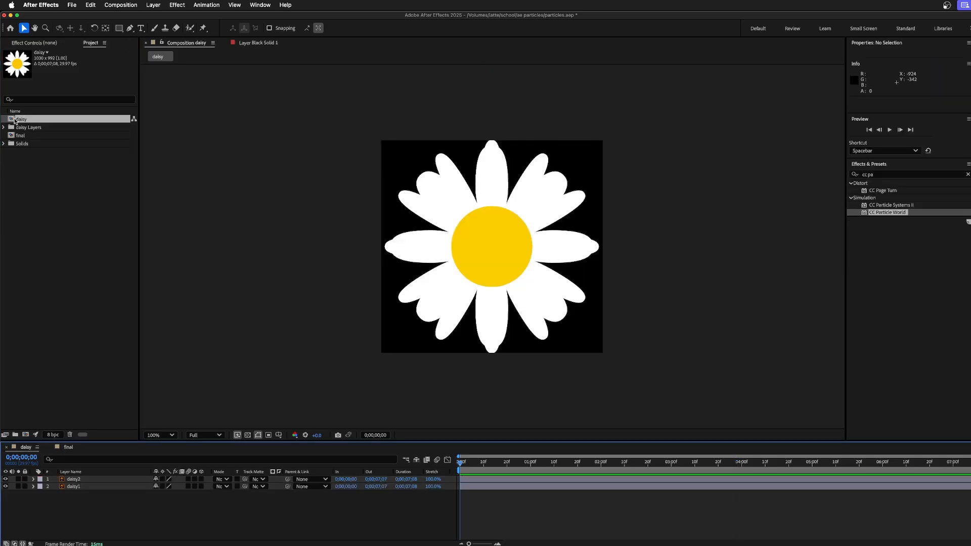
left_click(5, 479)
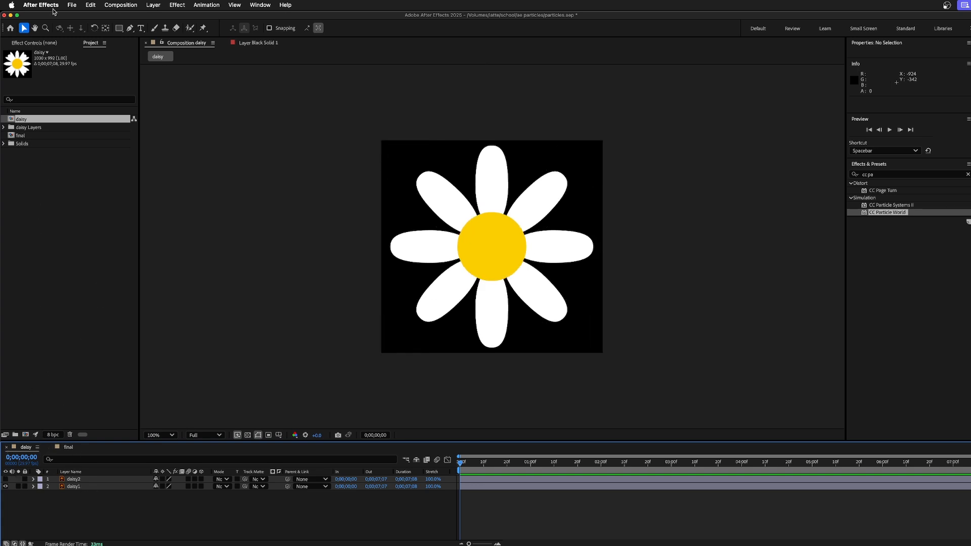
Rename the daisy composition as daisy1.
left_click(26, 121)
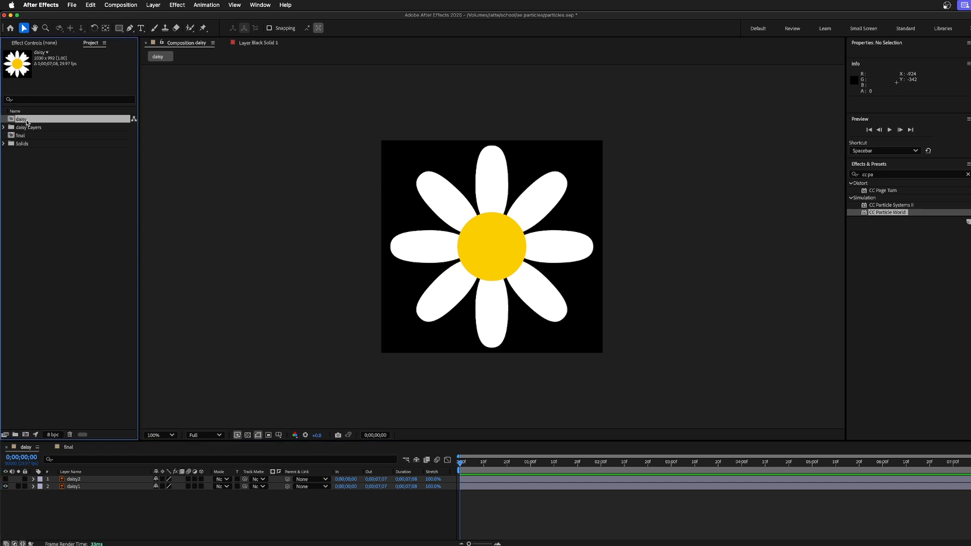
key("Return")
key("Right")
type("1")
key("Return")
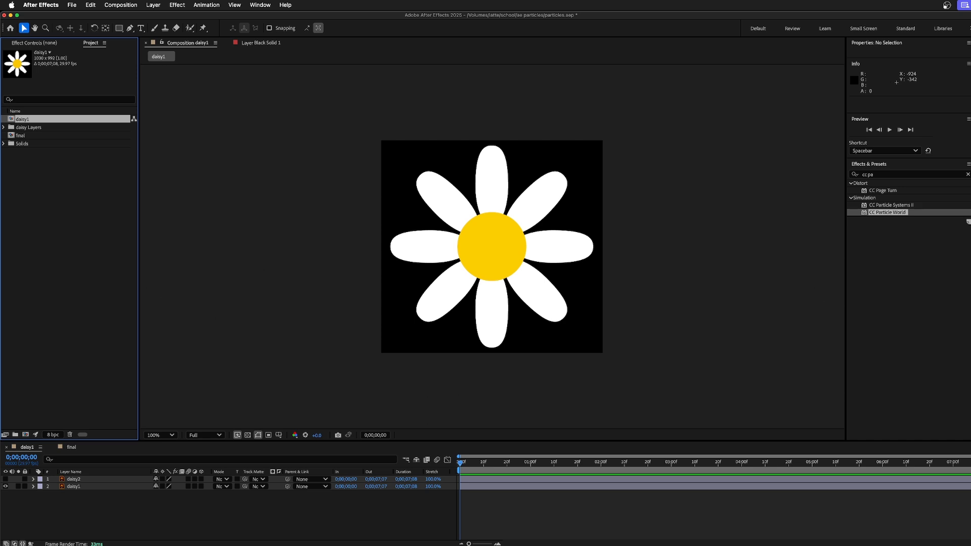
left_click(62, 250)
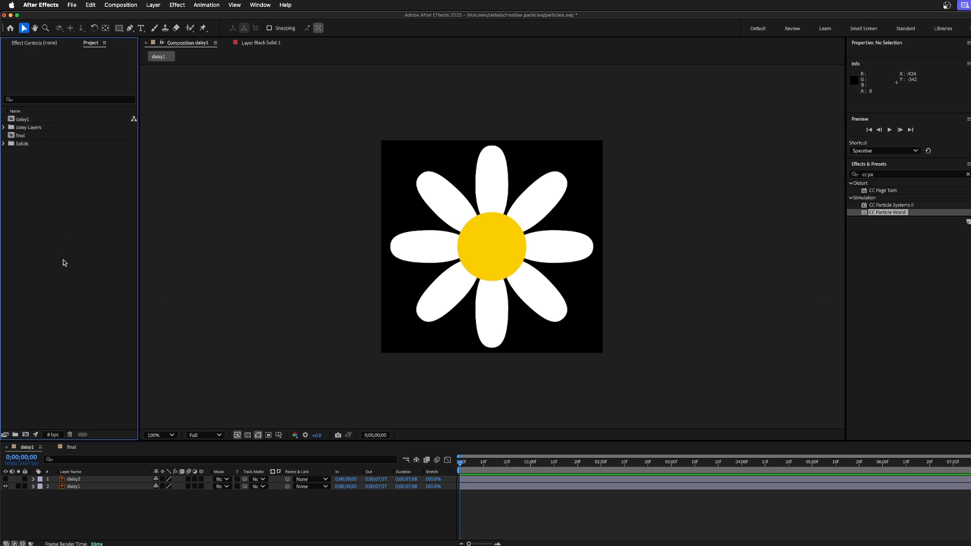
Place the daisy1 composition above Black Solid 1 in the final composition, compare the frame with daisy1 hidden and shown, and leave Black Solid 1 selected.
left_click(71, 447)
left_click(7, 120)
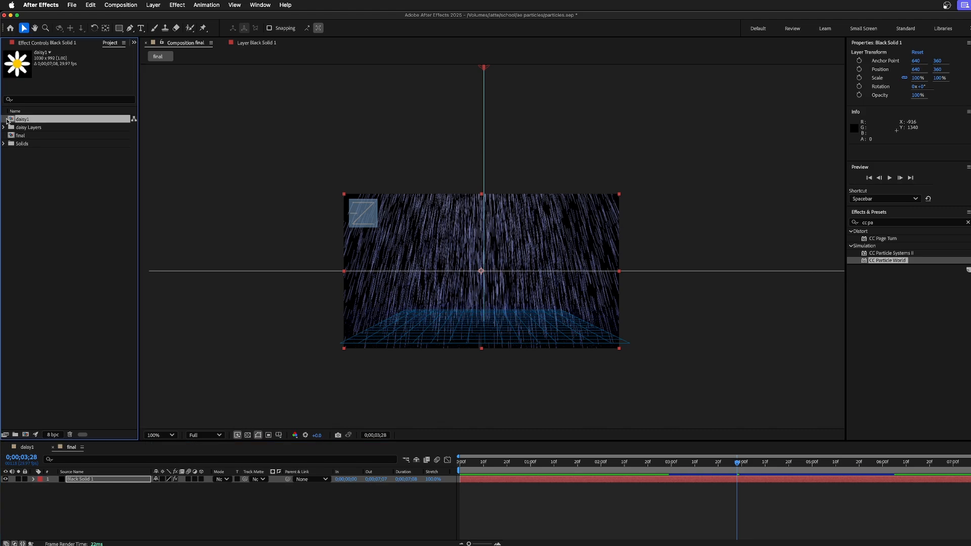
left_click_drag(8, 120, 35, 479)
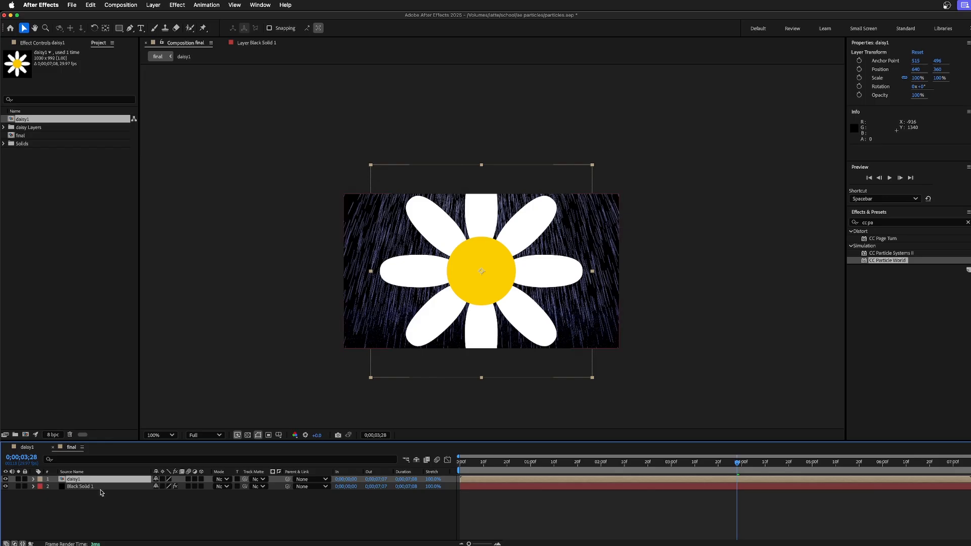
left_click(100, 488)
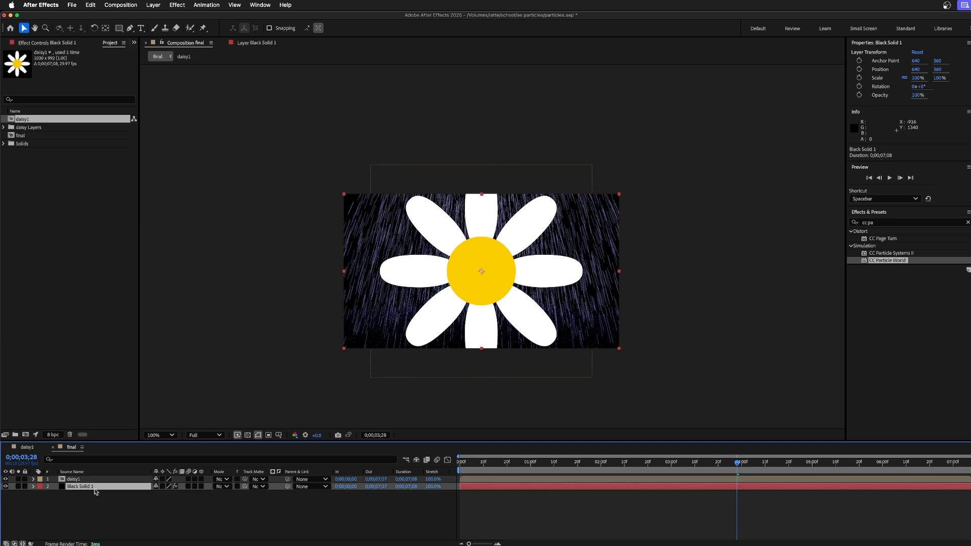
left_click(6, 479)
left_click(6, 479)
left_click(6, 480)
left_click(6, 479)
In Black Solid 1's CC Particle World settings, set the Particle Type to Textured QuadPolygon and the Texture Layer to daisy1.
left_click(45, 43)
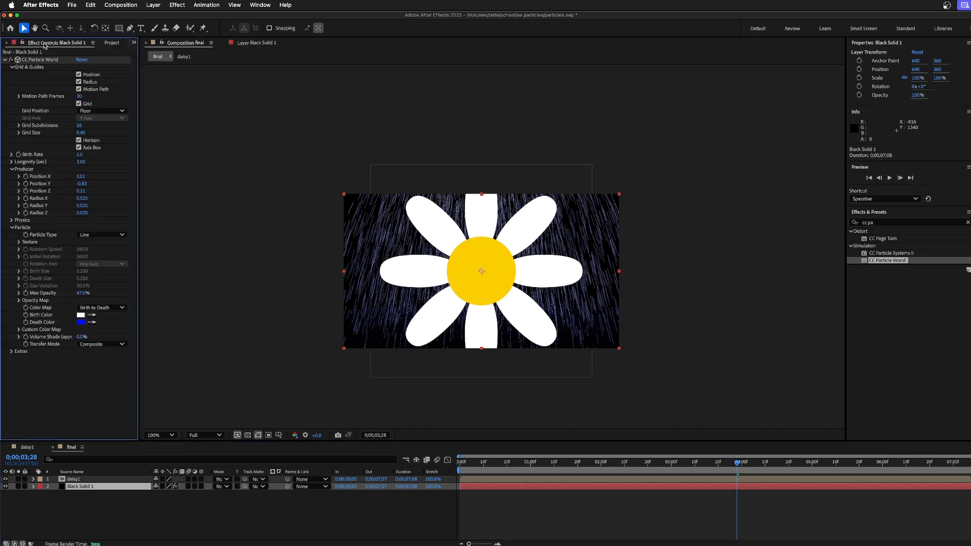
left_click(18, 242)
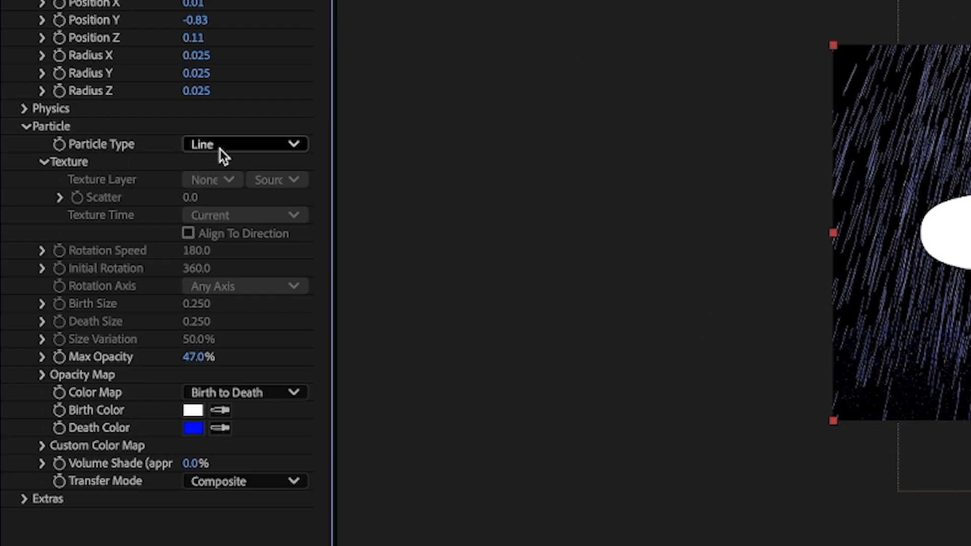
left_click(220, 147)
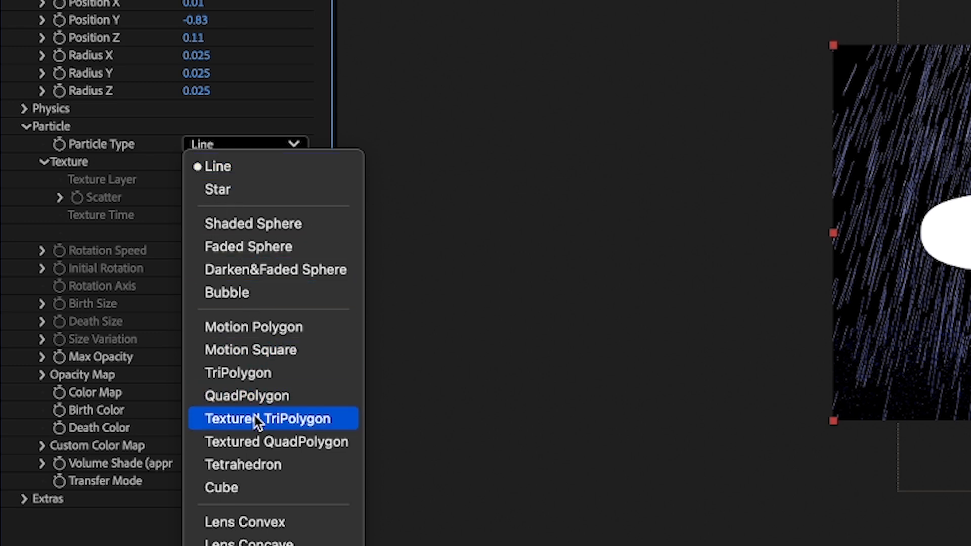
left_click(279, 443)
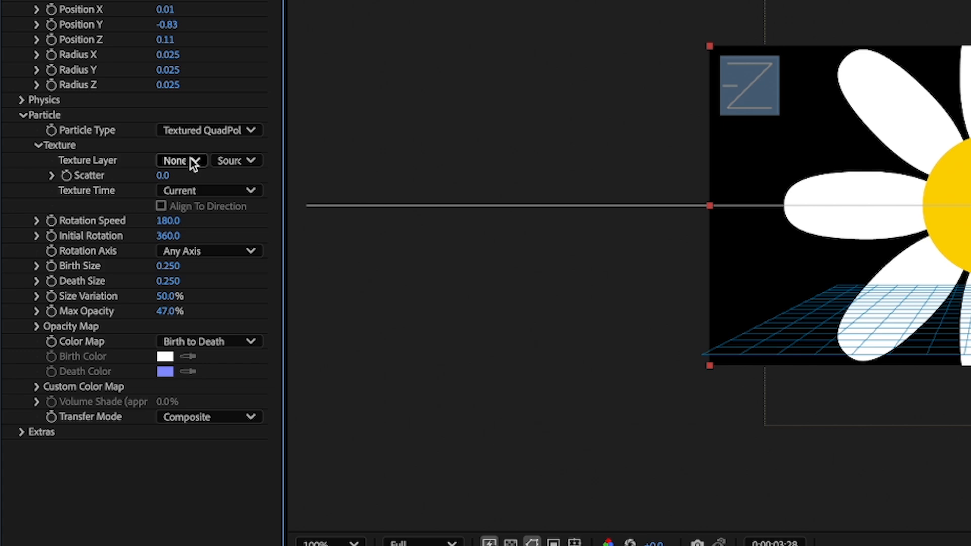
left_click(196, 161)
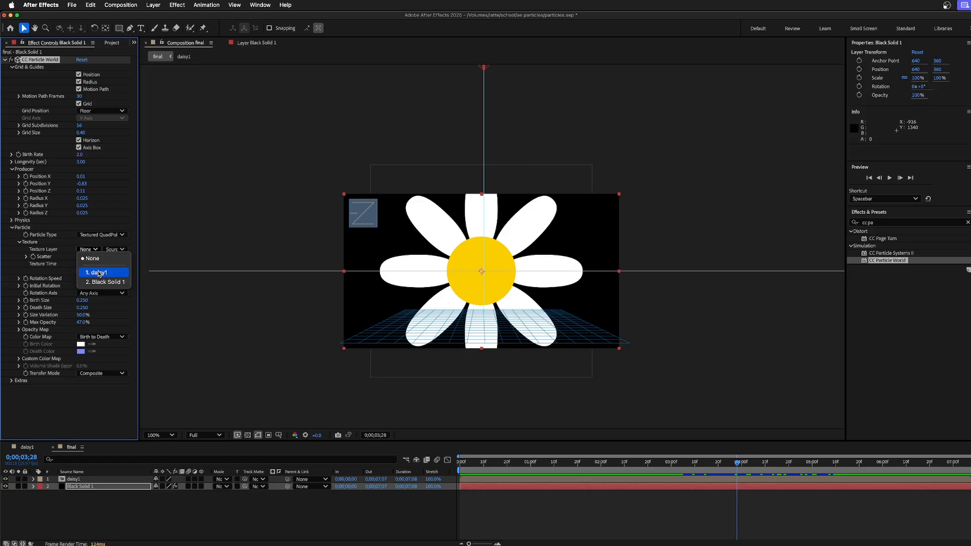
left_click(200, 207)
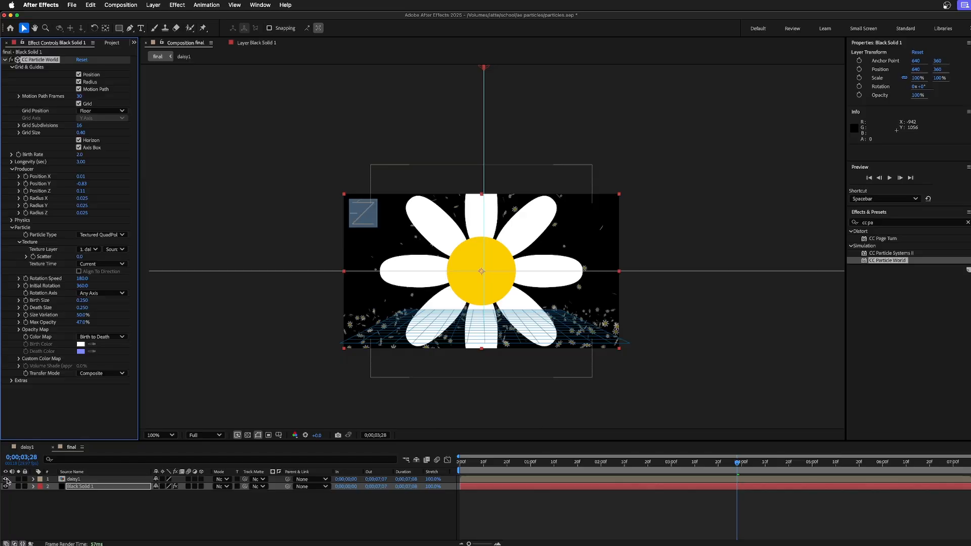
Hide the daisy1 layer in the final composition and preview the falling daisy particles.
left_click(6, 478)
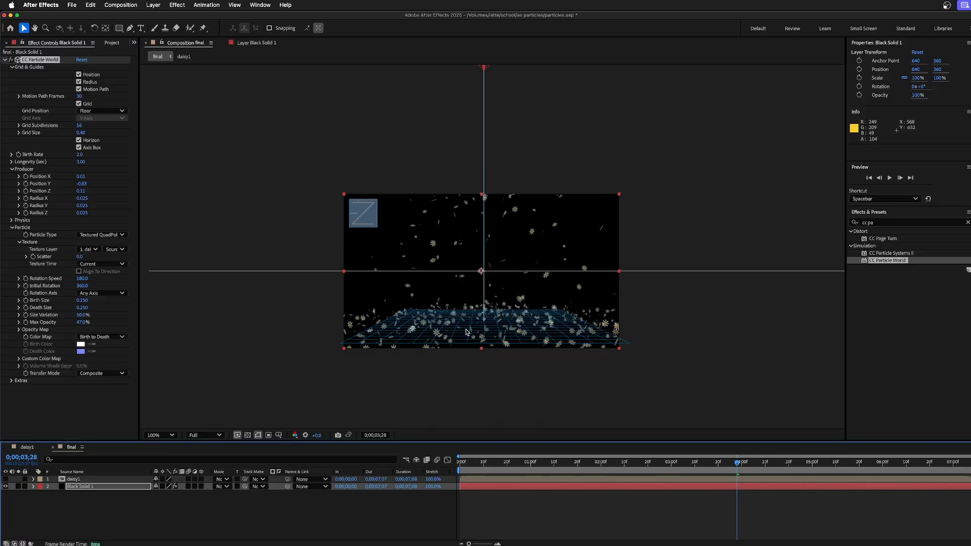
key("period")
key("space")
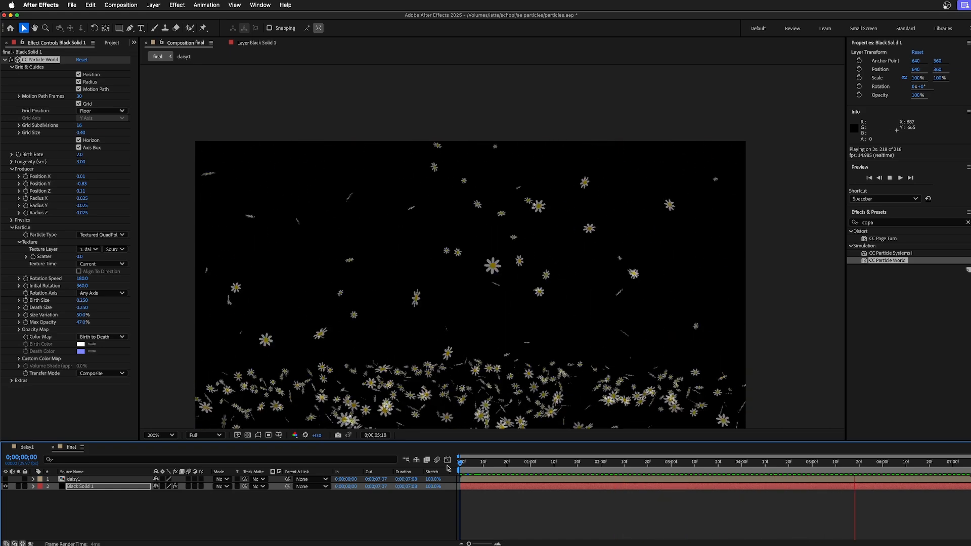
key("space")
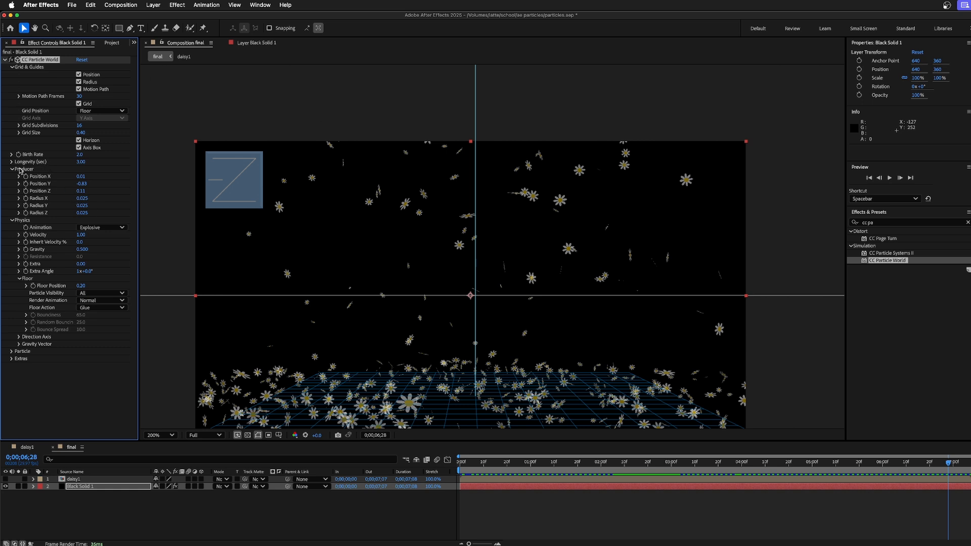
Change the Physics Animation type to Twirl and preview the daisy particles.
left_click(114, 228)
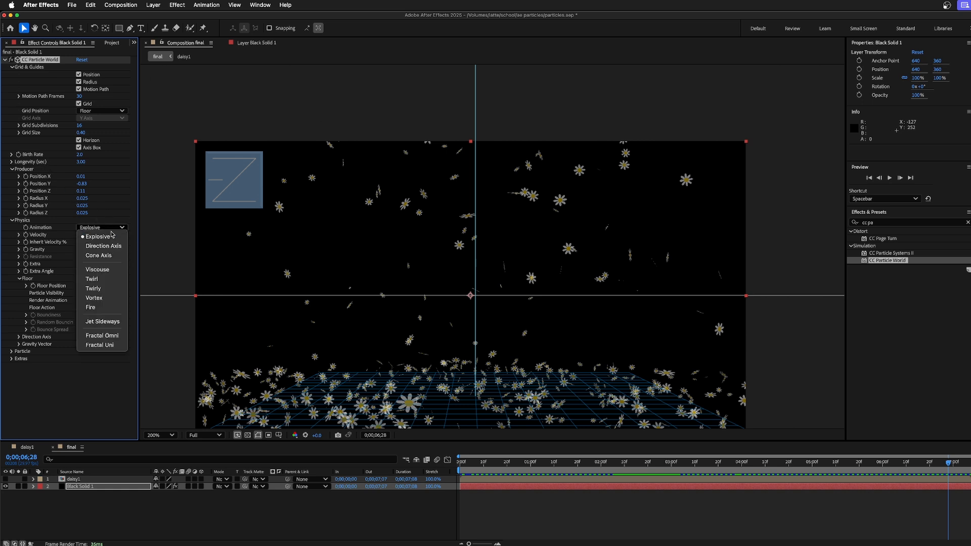
left_click(93, 278)
key("space")
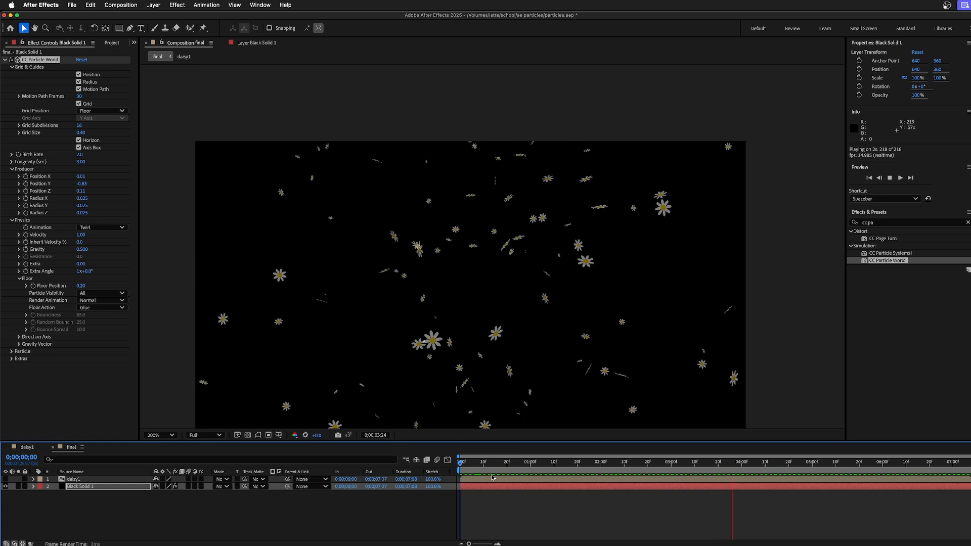
key("space")
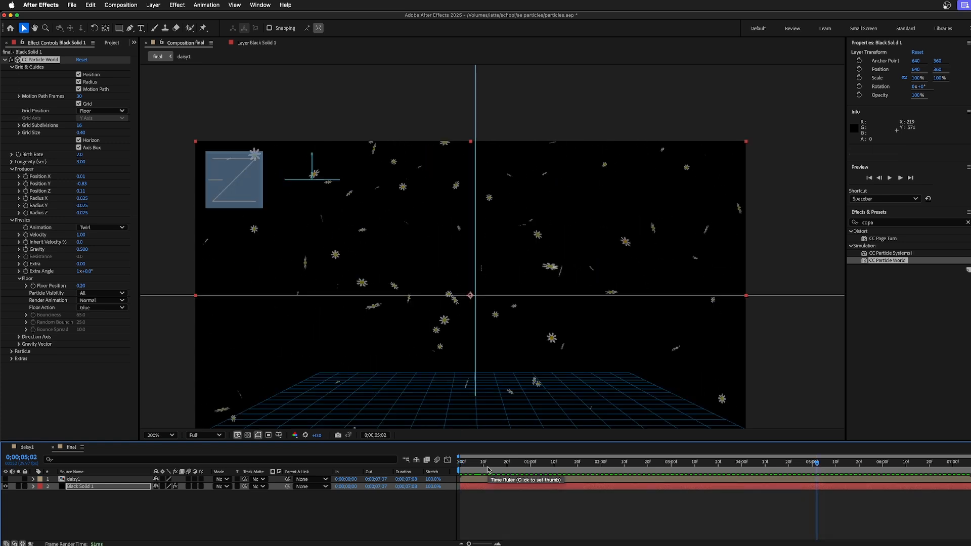